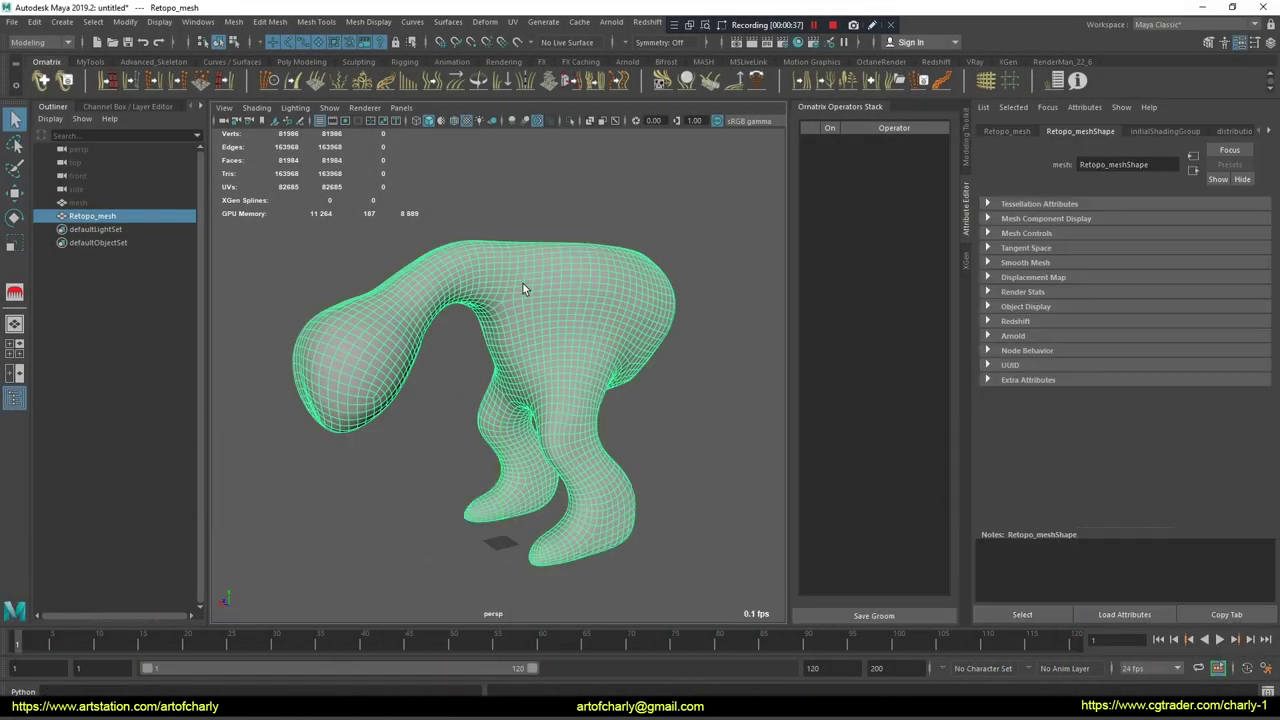
- Create a Fur Ball groom on the creature mesh and turn off HairFromGuides1 hair generation
{"action": "mouse_move", "coordinate": [652, 320]}
{"action": "left_mouse_down", "text": "alt"}
{"action": "mouse_move", "coordinate": [663, 337]}
{"action": "mouse_move", "coordinate": [640, 291]}
{"action": "left_mouse_up", "text": "alt"}
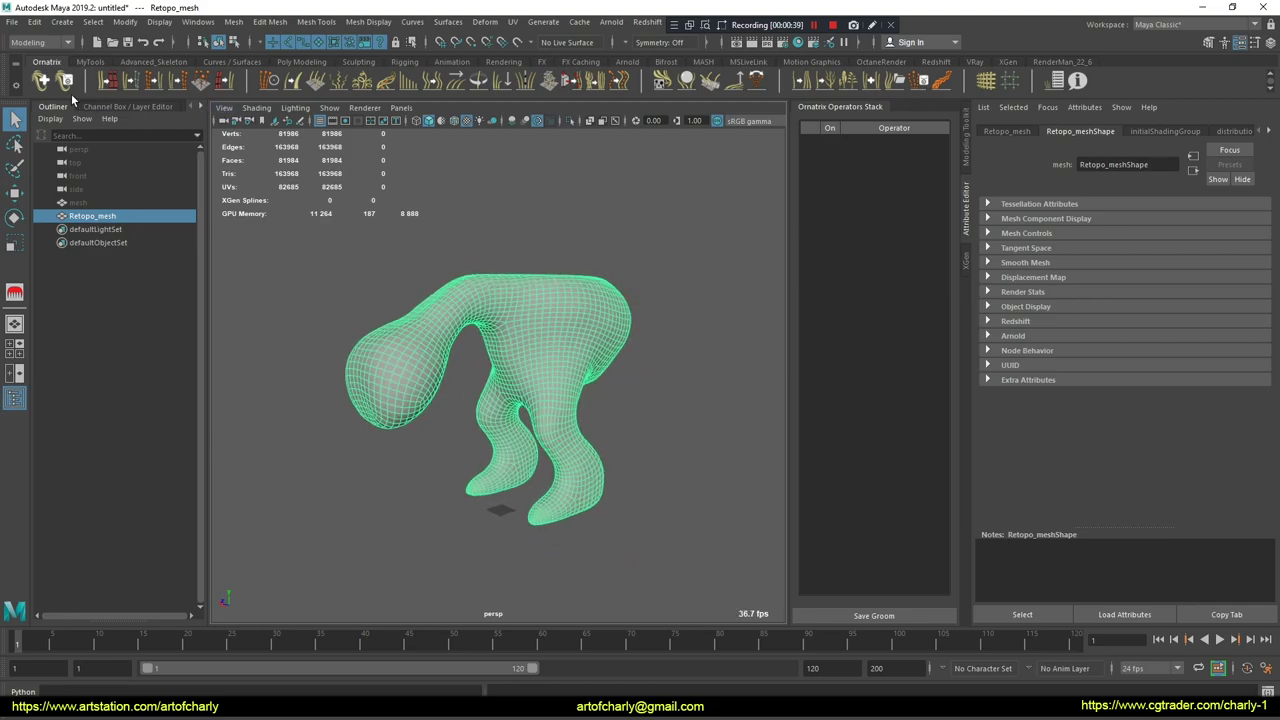
{"action": "left_click", "coordinate": [41, 80]}
{"action": "double_click", "coordinate": [557, 292]}
{"action": "mouse_move", "coordinate": [600, 345]}
{"action": "left_mouse_down", "text": "alt"}
{"action": "mouse_move", "coordinate": [586, 343]}
{"action": "mouse_move", "coordinate": [548, 391]}
{"action": "mouse_move", "coordinate": [571, 357]}
{"action": "mouse_move", "coordinate": [551, 331]}
{"action": "mouse_move", "coordinate": [657, 333]}
{"action": "left_mouse_up", "text": "alt"}
{"action": "left_click", "coordinate": [868, 185]}
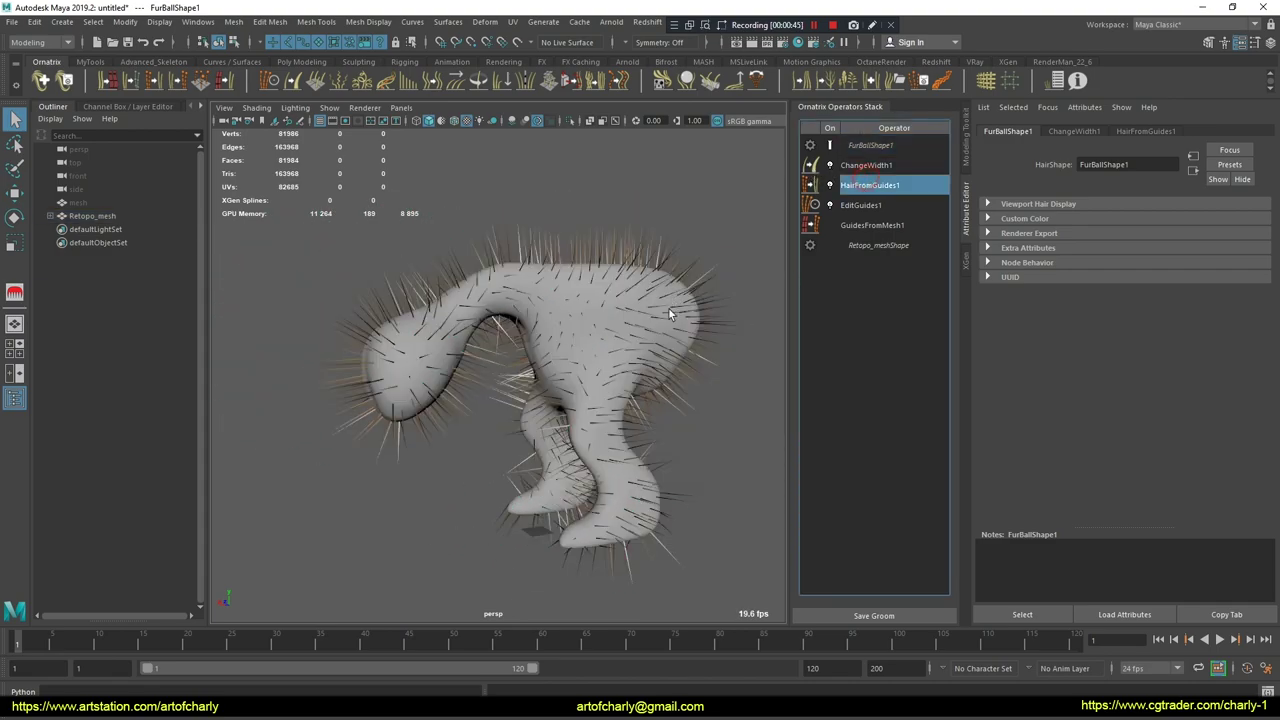
{"action": "scroll", "coordinate": [1032, 317], "scroll_direction": "up", "scroll_amount": 3}
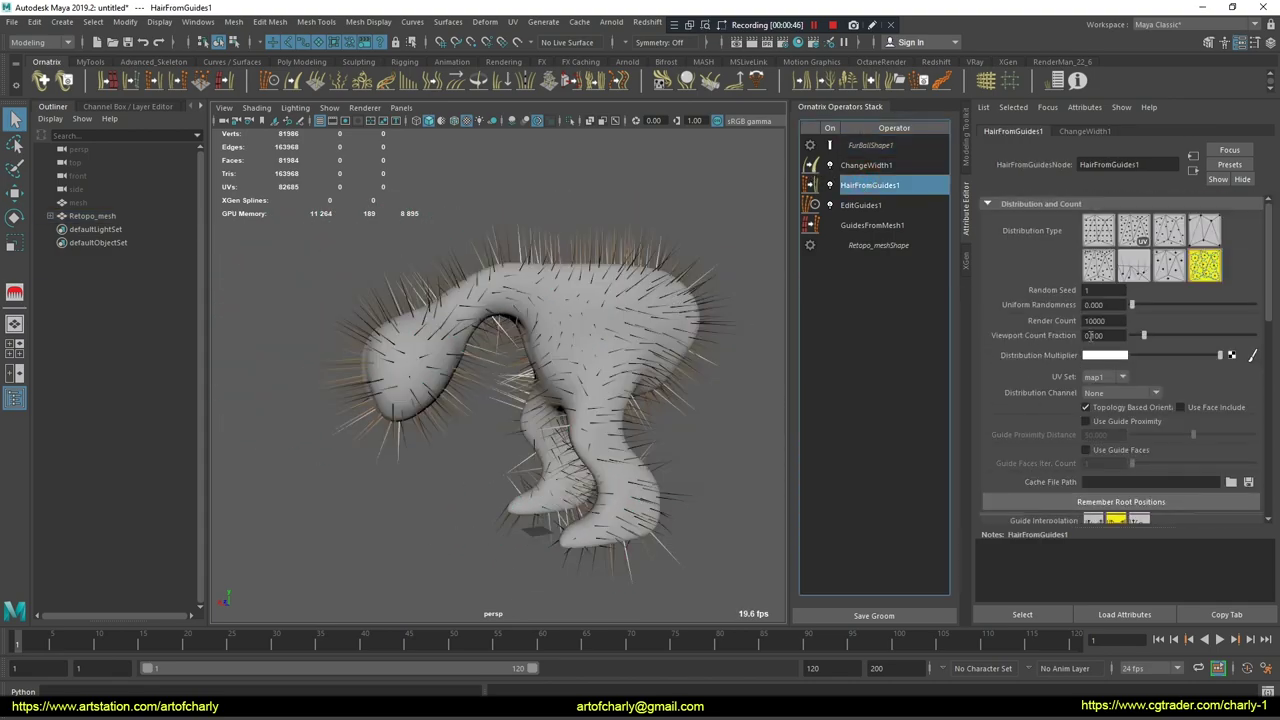
{"action": "left_click", "coordinate": [882, 207]}
{"action": "left_click", "coordinate": [830, 185]}
{"action": "left_click_drag", "start_coordinate": [530, 300], "coordinate": [580, 300], "text": "alt"}
- Set GuidesFromMesh1 guide Length to about 12.9 and Count to 3000
{"action": "left_click", "coordinate": [872, 226]}
{"action": "scroll", "coordinate": [1175, 471], "scroll_direction": "down", "scroll_amount": 2}
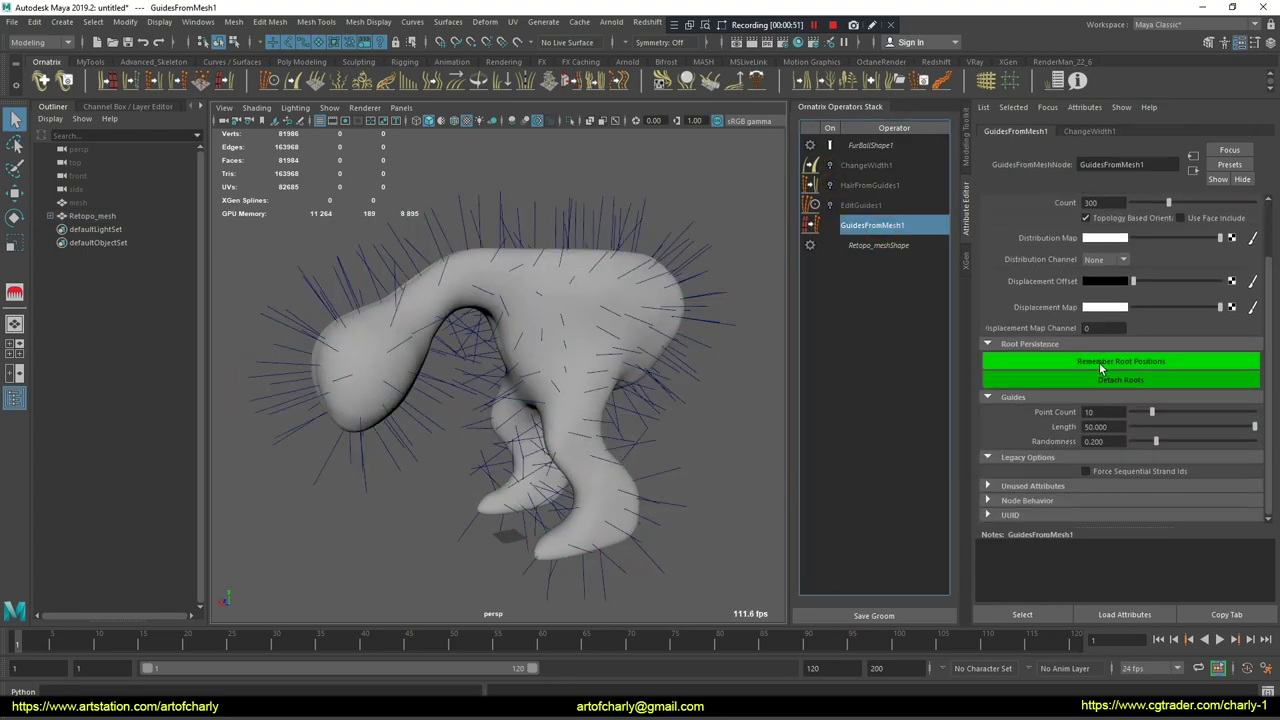
{"action": "left_click_drag", "start_coordinate": [1193, 429], "coordinate": [1171, 432]}
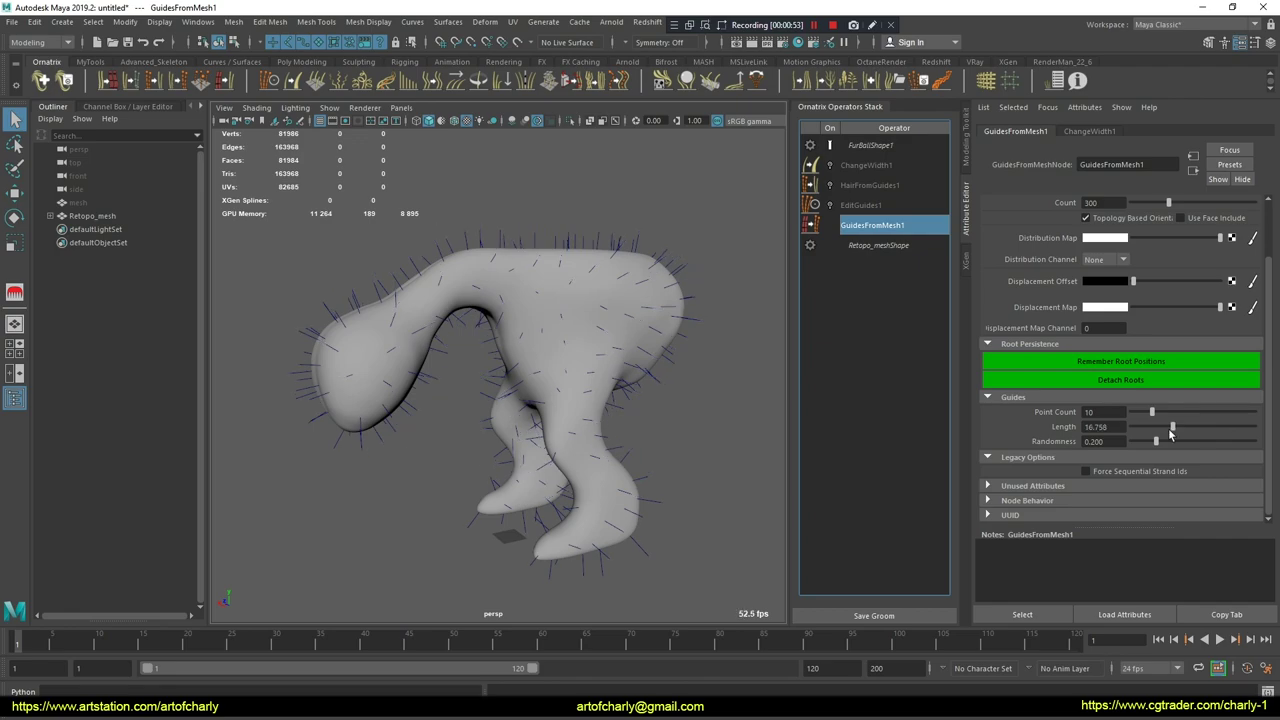
{"action": "scroll", "coordinate": [1076, 382], "scroll_direction": "up", "scroll_amount": 2}
{"action": "double_click", "coordinate": [1100, 269]}
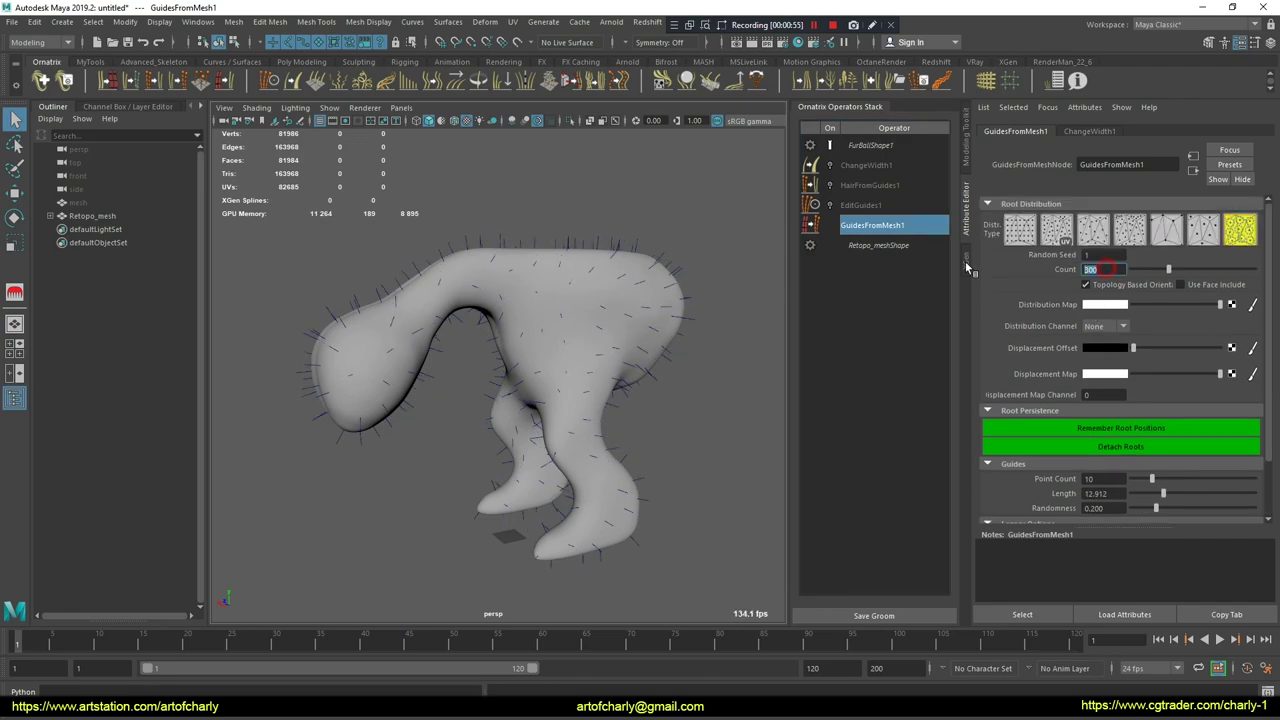
{"action": "type", "text": "3000"}
{"action": "key", "text": "Return"}
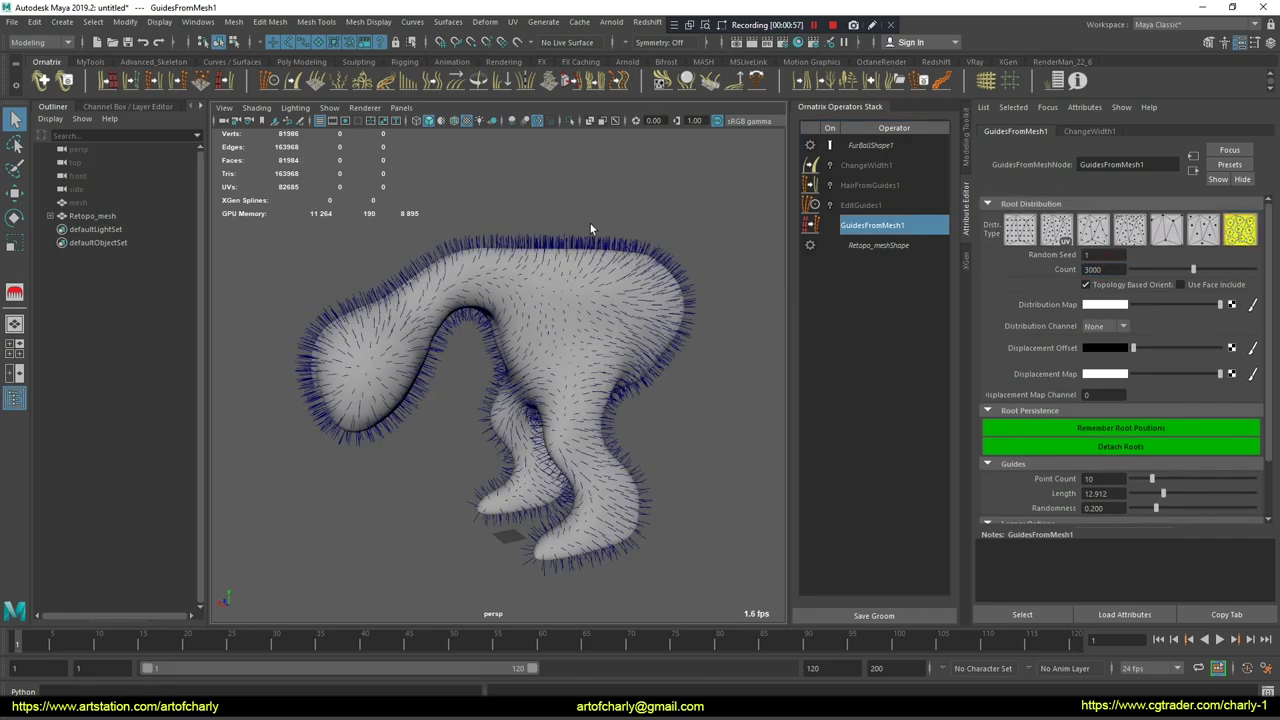
- Create a black 1024 JPEG distribution map for the guides
{"action": "left_click", "coordinate": [1255, 305]}
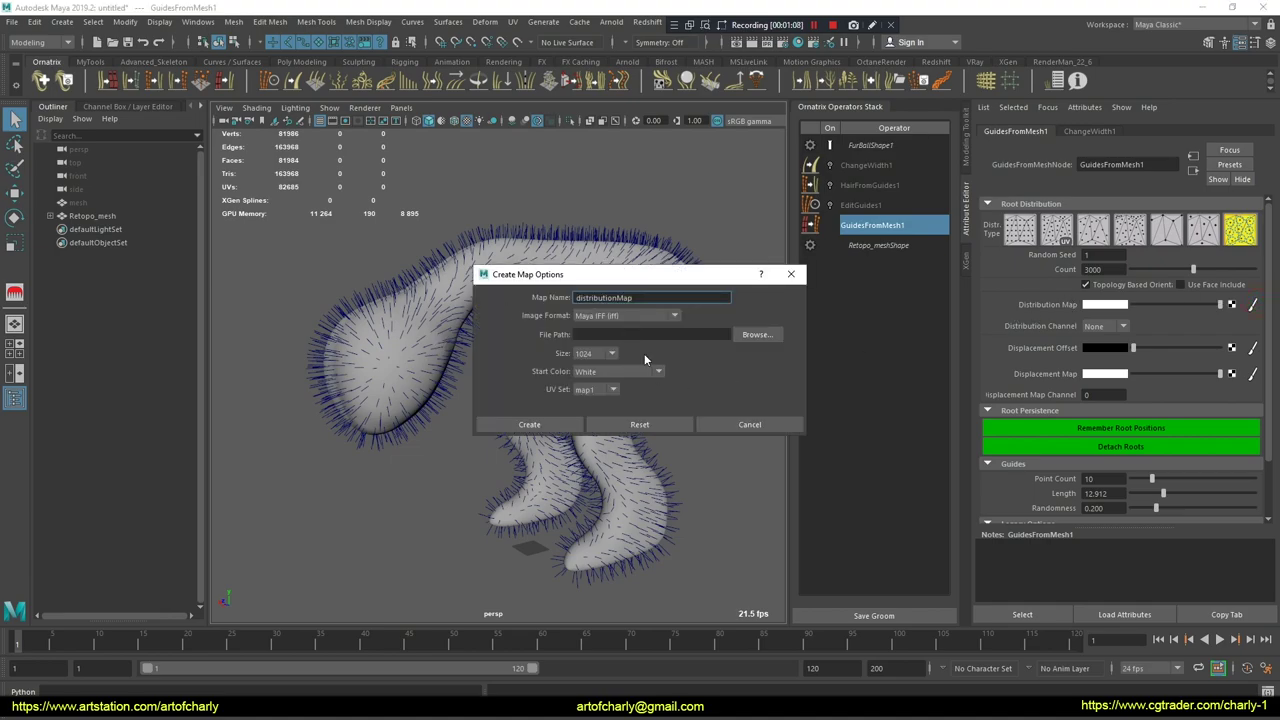
{"action": "left_click", "coordinate": [624, 316]}
{"action": "left_click", "coordinate": [600, 400]}
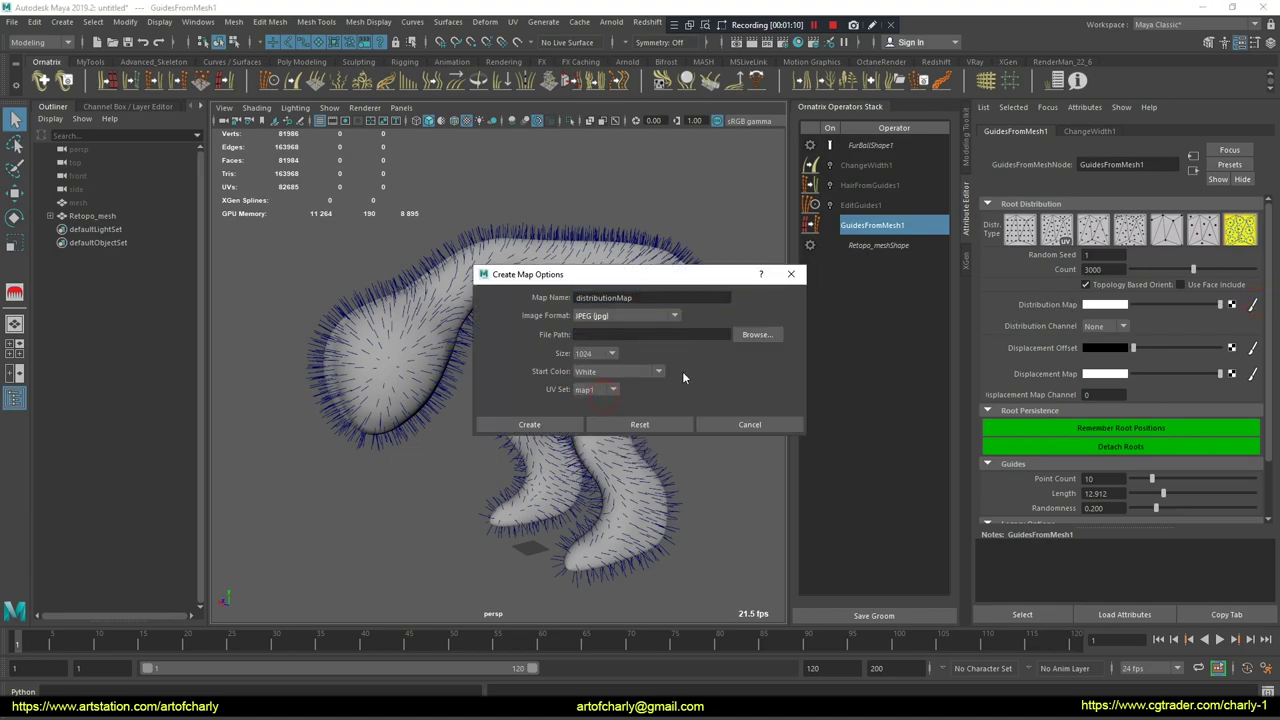
{"action": "left_click", "coordinate": [618, 372]}
{"action": "left_click", "coordinate": [594, 407]}
{"action": "left_click", "coordinate": [529, 424]}
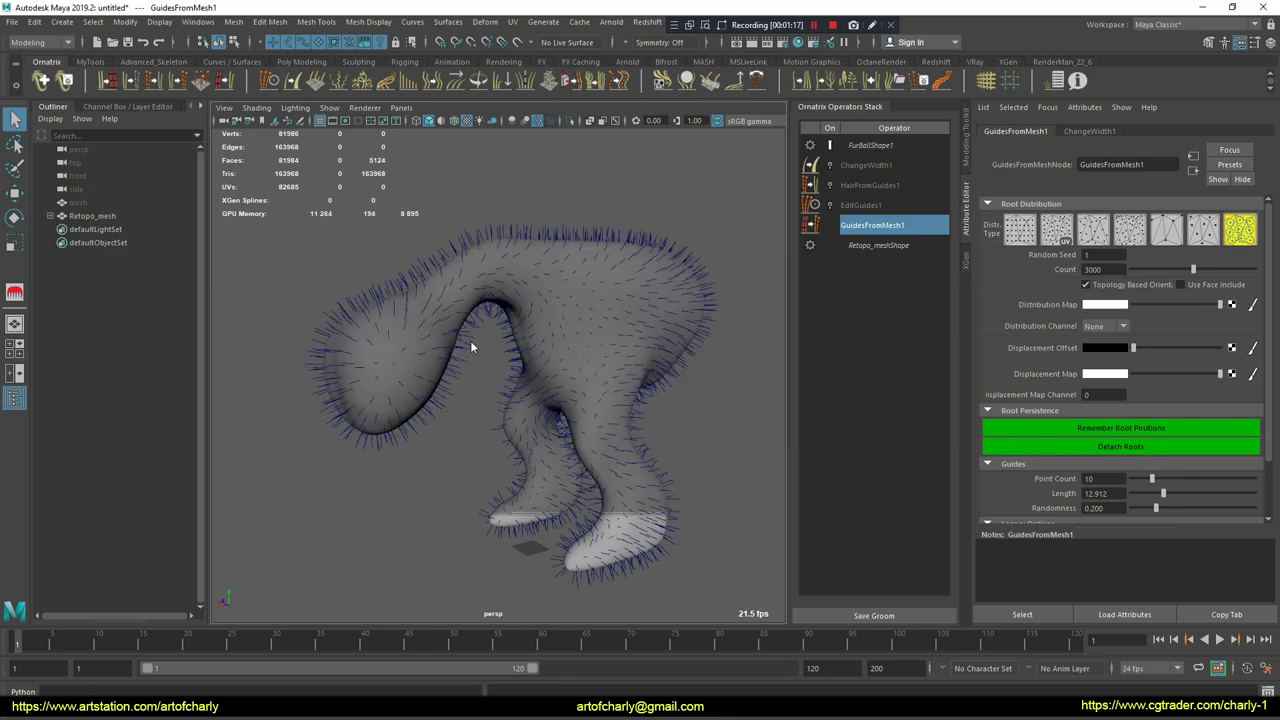
{"action": "scroll", "coordinate": [570, 340], "scroll_direction": "up", "scroll_amount": 8}
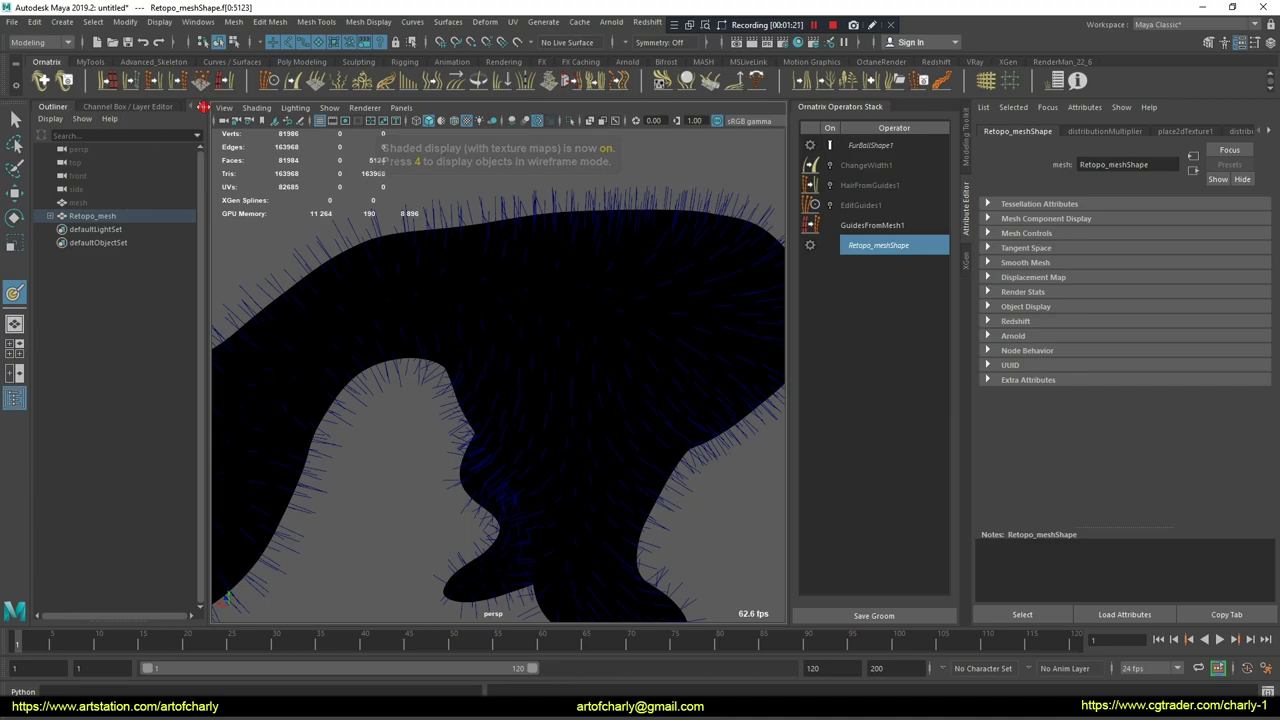
- Paint white onto the distribution map along the creature's back with the 3D Paint Tool
{"action": "left_click", "coordinate": [154, 107]}
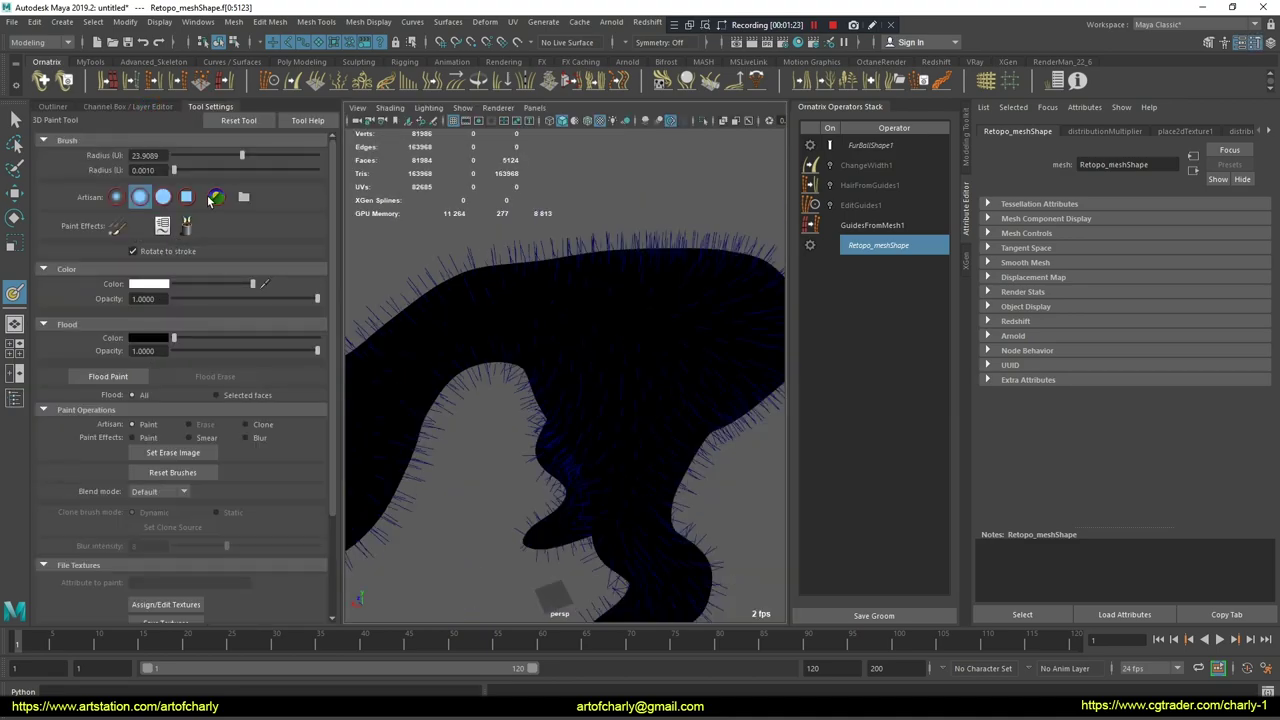
{"action": "scroll", "coordinate": [471, 271], "scroll_direction": "up", "scroll_amount": 3}
{"action": "scroll", "coordinate": [514, 300], "scroll_direction": "up", "scroll_amount": 2}
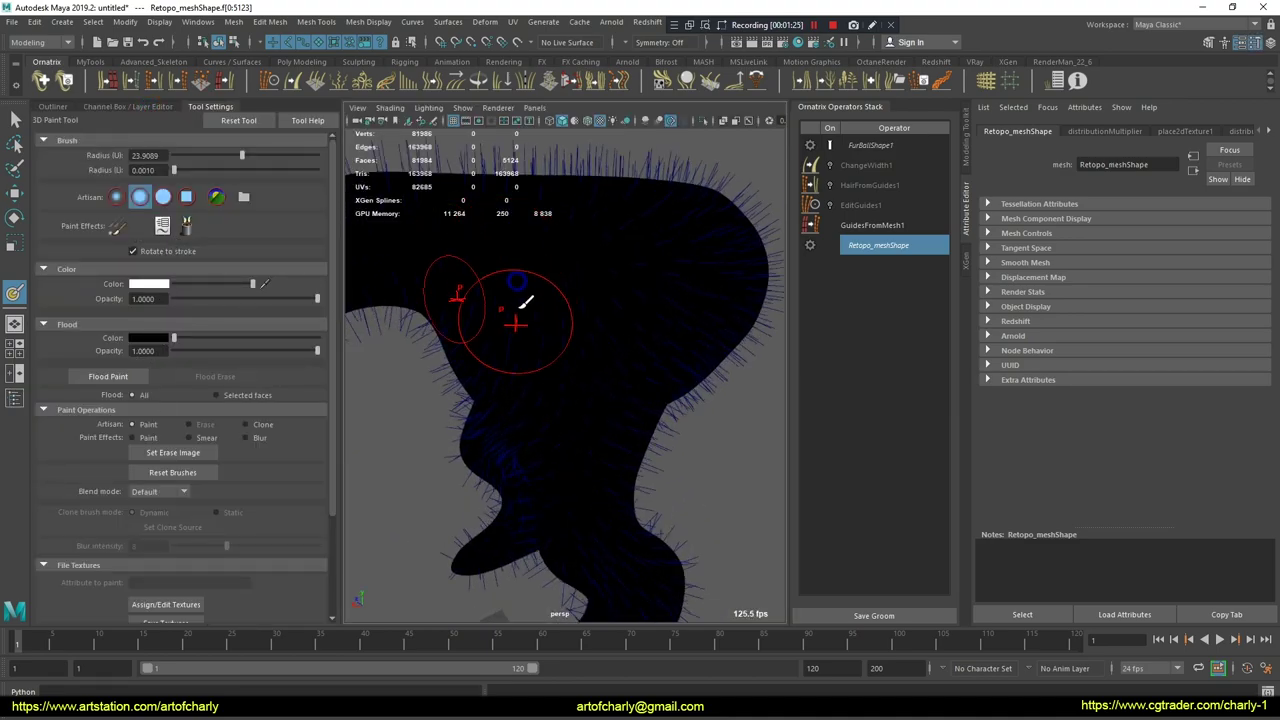
{"action": "key", "text": "ctrl+space"}
{"action": "scroll", "coordinate": [540, 290], "scroll_direction": "down", "scroll_amount": 5}
{"action": "mouse_move", "coordinate": [517, 271]}
{"action": "left_mouse_down", "text": "alt"}
{"action": "mouse_move", "coordinate": [666, 363]}
{"action": "mouse_move", "coordinate": [651, 371]}
{"action": "mouse_move", "coordinate": [620, 344]}
{"action": "mouse_move", "coordinate": [566, 377]}
{"action": "mouse_move", "coordinate": [551, 363]}
{"action": "mouse_move", "coordinate": [755, 328]}
{"action": "mouse_move", "coordinate": [754, 271]}
{"action": "mouse_move", "coordinate": [660, 286]}
{"action": "left_mouse_up", "text": "alt"}
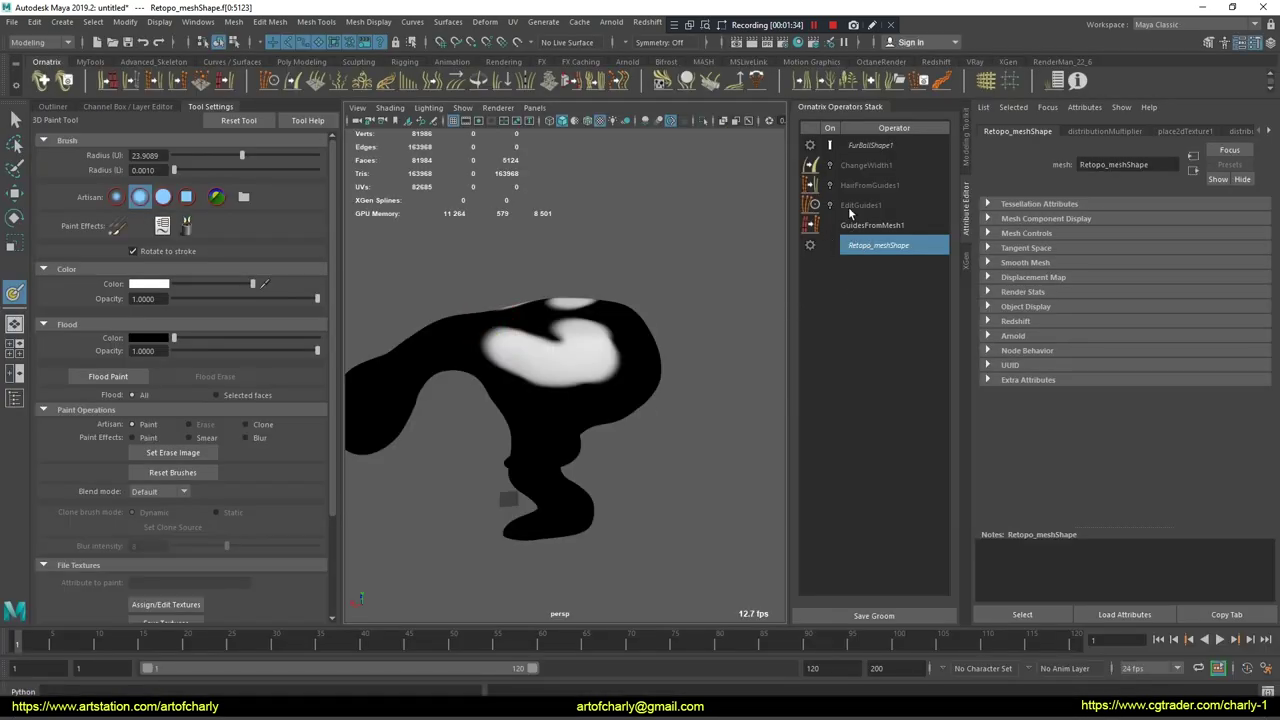
{"action": "mouse_move", "coordinate": [655, 292]}
{"action": "left_mouse_down", "text": "alt"}
{"action": "mouse_move", "coordinate": [623, 314]}
{"action": "mouse_move", "coordinate": [587, 418]}
{"action": "mouse_move", "coordinate": [496, 338]}
{"action": "left_mouse_up", "text": "alt"}
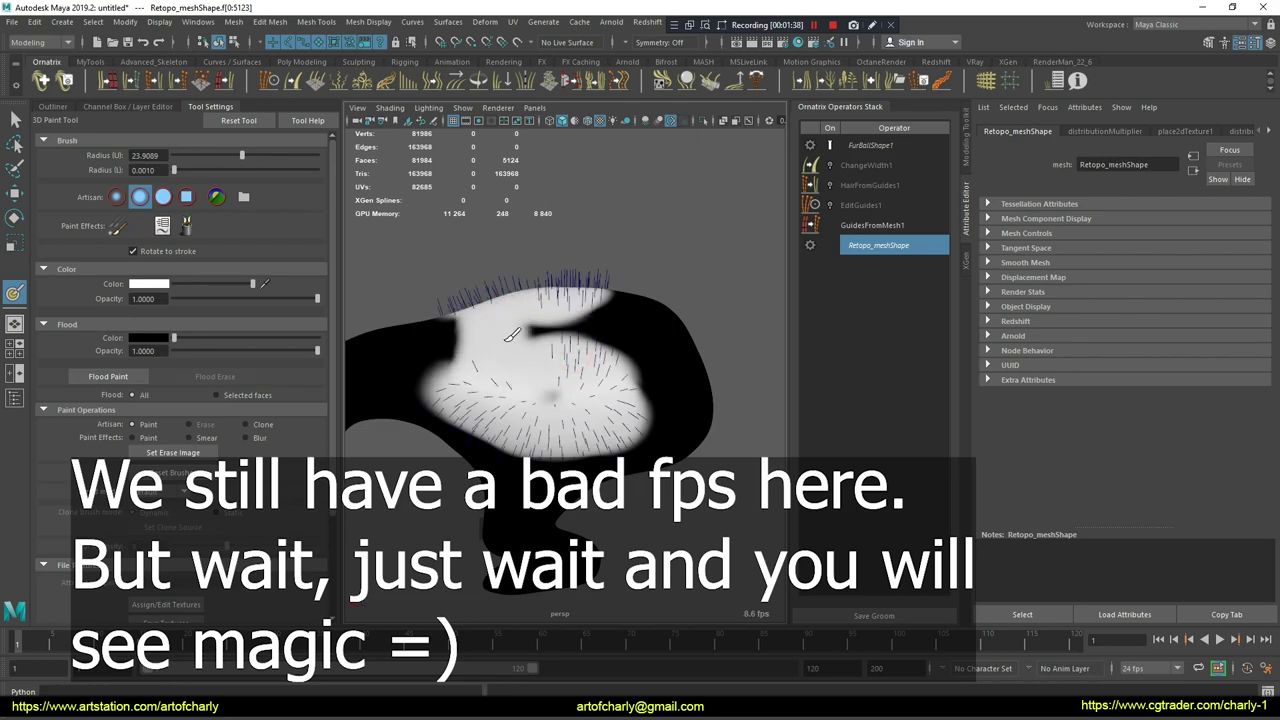
{"action": "left_click_drag", "start_coordinate": [631, 336], "coordinate": [520, 400], "text": "alt"}
{"action": "mouse_move", "coordinate": [700, 250]}
{"action": "left_mouse_down", "text": "alt"}
{"action": "mouse_move", "coordinate": [608, 280]}
{"action": "mouse_move", "coordinate": [657, 408]}
{"action": "mouse_move", "coordinate": [607, 388]}
{"action": "mouse_move", "coordinate": [557, 400]}
{"action": "mouse_move", "coordinate": [586, 349]}
{"action": "mouse_move", "coordinate": [578, 305]}
{"action": "mouse_move", "coordinate": [554, 302]}
{"action": "left_mouse_up", "text": "alt"}
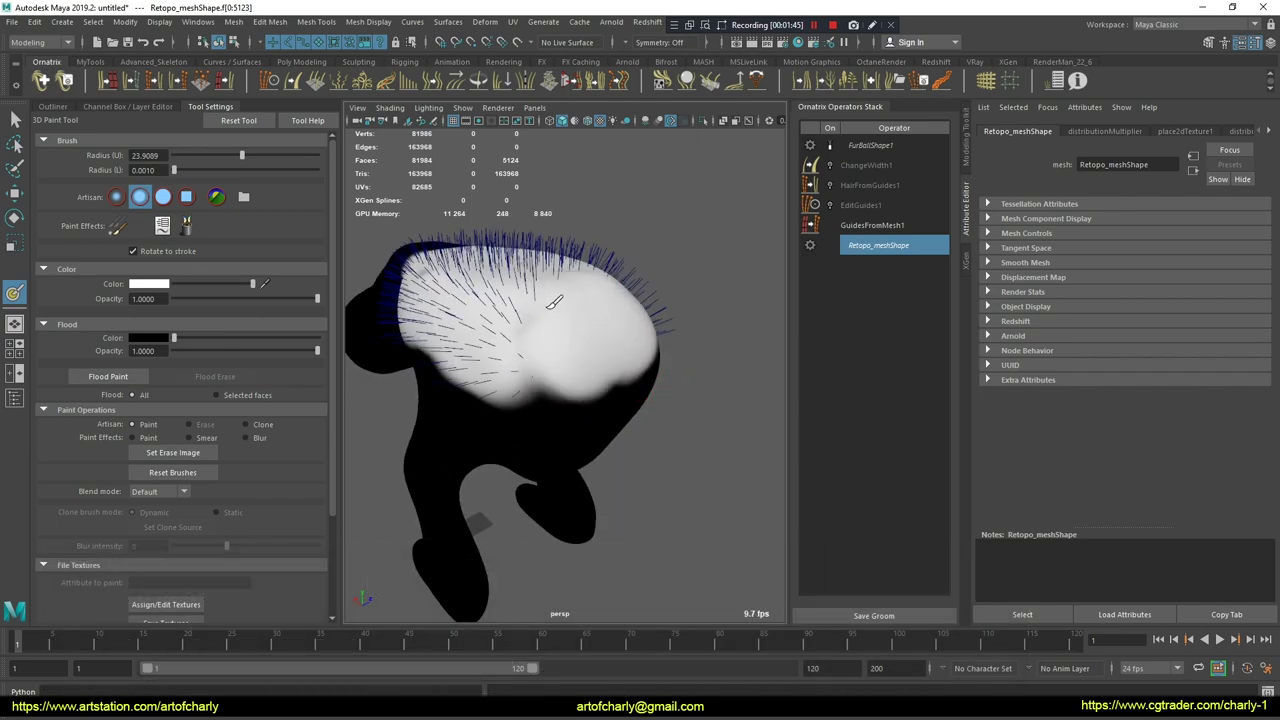
{"action": "mouse_move", "coordinate": [540, 377]}
{"action": "left_mouse_down"}
{"action": "mouse_move", "coordinate": [614, 381]}
{"action": "mouse_move", "coordinate": [571, 345]}
{"action": "left_mouse_up"}
- Review the 679 guides now growing on the back and return to the Select Tool
{"action": "mouse_move", "coordinate": [500, 320]}
{"action": "left_mouse_down", "text": "alt"}
{"action": "mouse_move", "coordinate": [567, 337]}
{"action": "mouse_move", "coordinate": [586, 420]}
{"action": "mouse_move", "coordinate": [509, 463]}
{"action": "mouse_move", "coordinate": [507, 480]}
{"action": "mouse_move", "coordinate": [640, 453]}
{"action": "mouse_move", "coordinate": [531, 366]}
{"action": "mouse_move", "coordinate": [608, 394]}
{"action": "mouse_move", "coordinate": [528, 366]}
{"action": "mouse_move", "coordinate": [555, 393]}
{"action": "mouse_move", "coordinate": [510, 350]}
{"action": "mouse_move", "coordinate": [391, 357]}
{"action": "left_mouse_up", "text": "alt"}
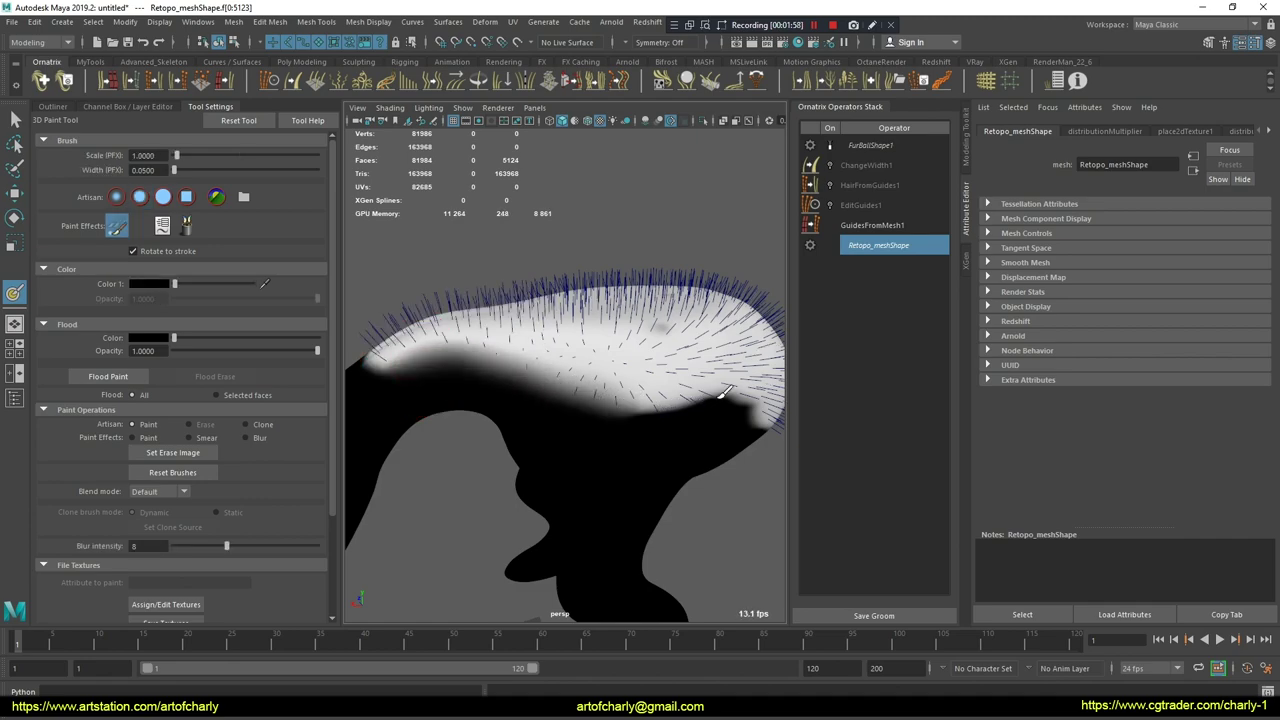
{"action": "mouse_move", "coordinate": [722, 414]}
{"action": "left_mouse_down", "text": "alt"}
{"action": "mouse_move", "coordinate": [586, 400]}
{"action": "mouse_move", "coordinate": [388, 318]}
{"action": "mouse_move", "coordinate": [575, 388]}
{"action": "mouse_move", "coordinate": [529, 343]}
{"action": "left_mouse_up", "text": "alt"}
{"action": "left_click_drag", "start_coordinate": [651, 434], "coordinate": [605, 390], "text": "alt"}
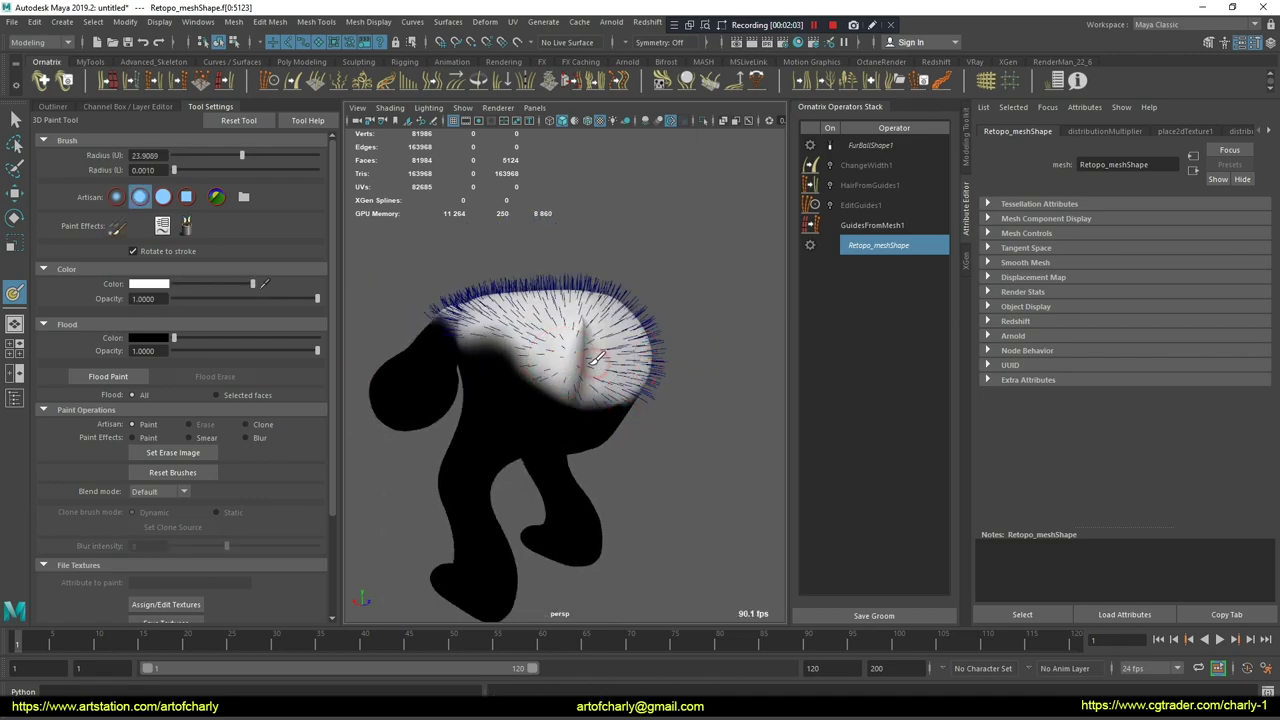
{"action": "mouse_move", "coordinate": [540, 355]}
{"action": "left_mouse_down", "text": "alt"}
{"action": "mouse_move", "coordinate": [600, 363]}
{"action": "mouse_move", "coordinate": [594, 391]}
{"action": "mouse_move", "coordinate": [586, 300]}
{"action": "left_mouse_up", "text": "alt"}
{"action": "left_click", "coordinate": [885, 228]}
{"action": "mouse_move", "coordinate": [600, 380]}
{"action": "left_mouse_down", "text": "alt"}
{"action": "mouse_move", "coordinate": [514, 371]}
{"action": "mouse_move", "coordinate": [586, 371]}
{"action": "mouse_move", "coordinate": [720, 286]}
{"action": "mouse_move", "coordinate": [604, 274]}
{"action": "mouse_move", "coordinate": [600, 229]}
{"action": "mouse_move", "coordinate": [603, 309]}
{"action": "mouse_move", "coordinate": [591, 306]}
{"action": "mouse_move", "coordinate": [606, 317]}
{"action": "left_mouse_up", "text": "alt"}
{"action": "key", "text": "q"}
{"action": "left_click", "coordinate": [855, 205]}
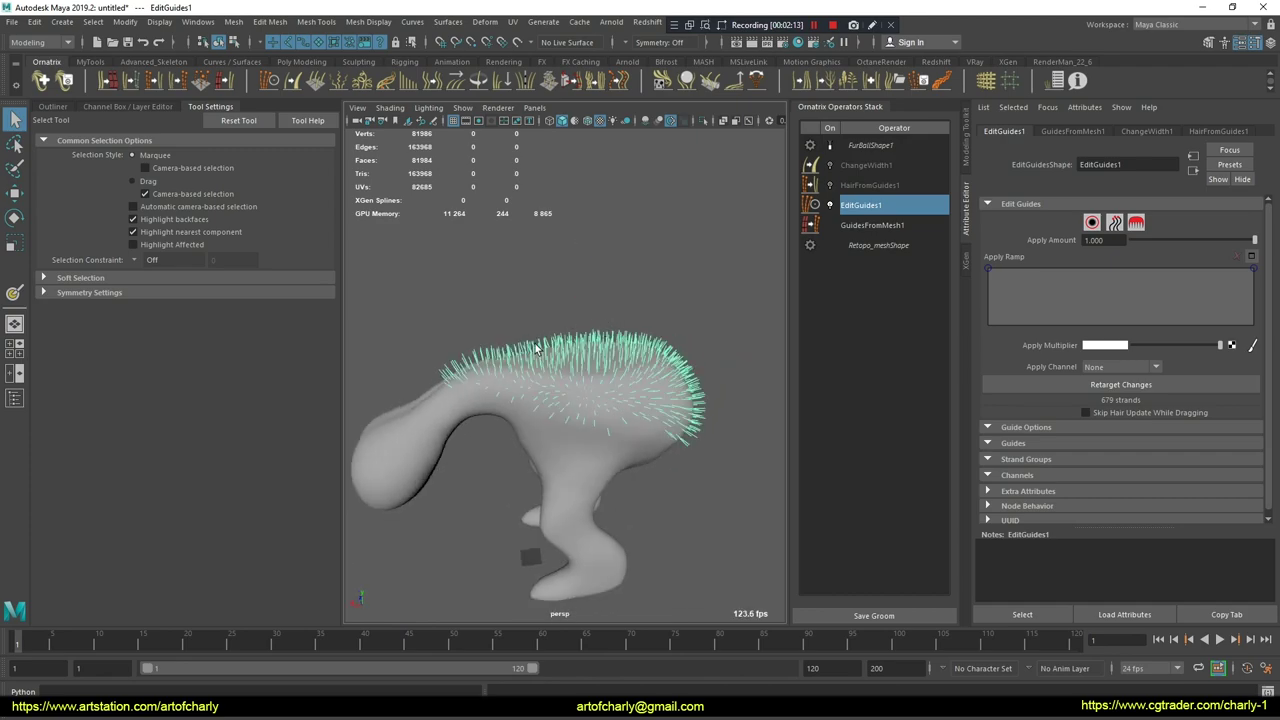
- Add a SurfaceComb1 operator and reshape its Slope Ramp into a curve that rises then falls
{"action": "left_click_drag", "start_coordinate": [537, 347], "coordinate": [560, 345], "text": "alt"}
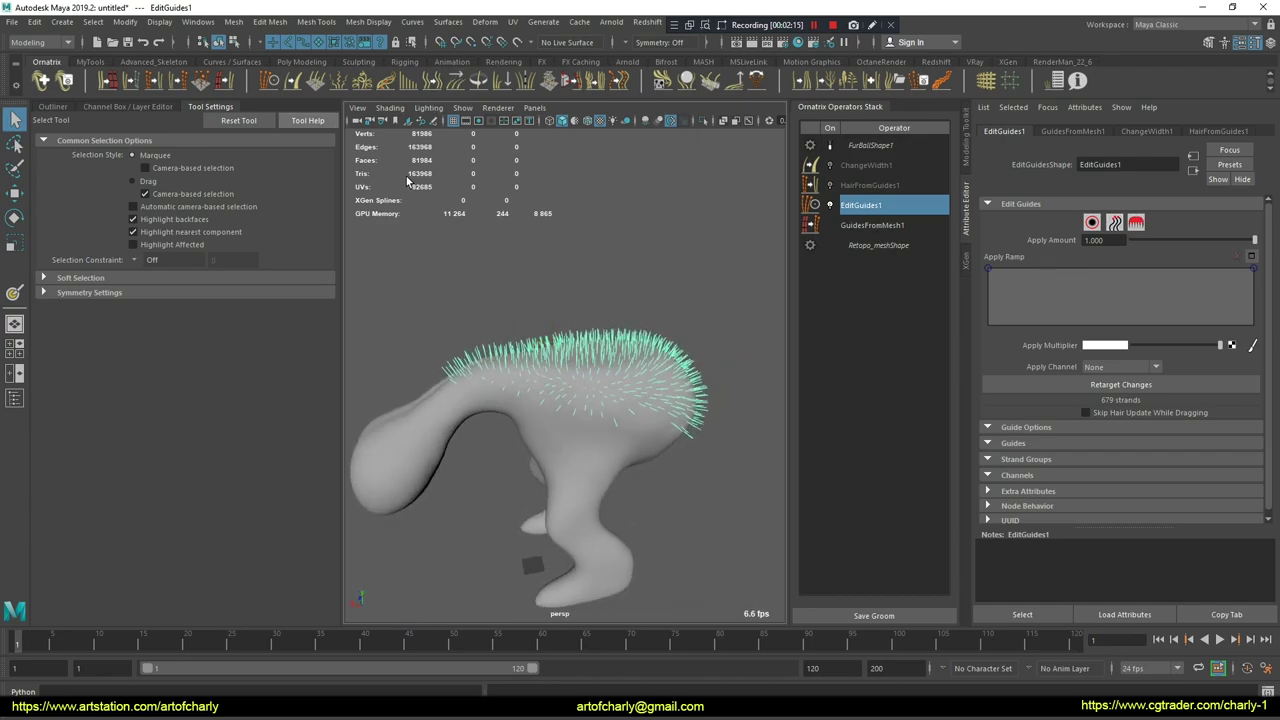
{"action": "left_click", "coordinate": [455, 80]}
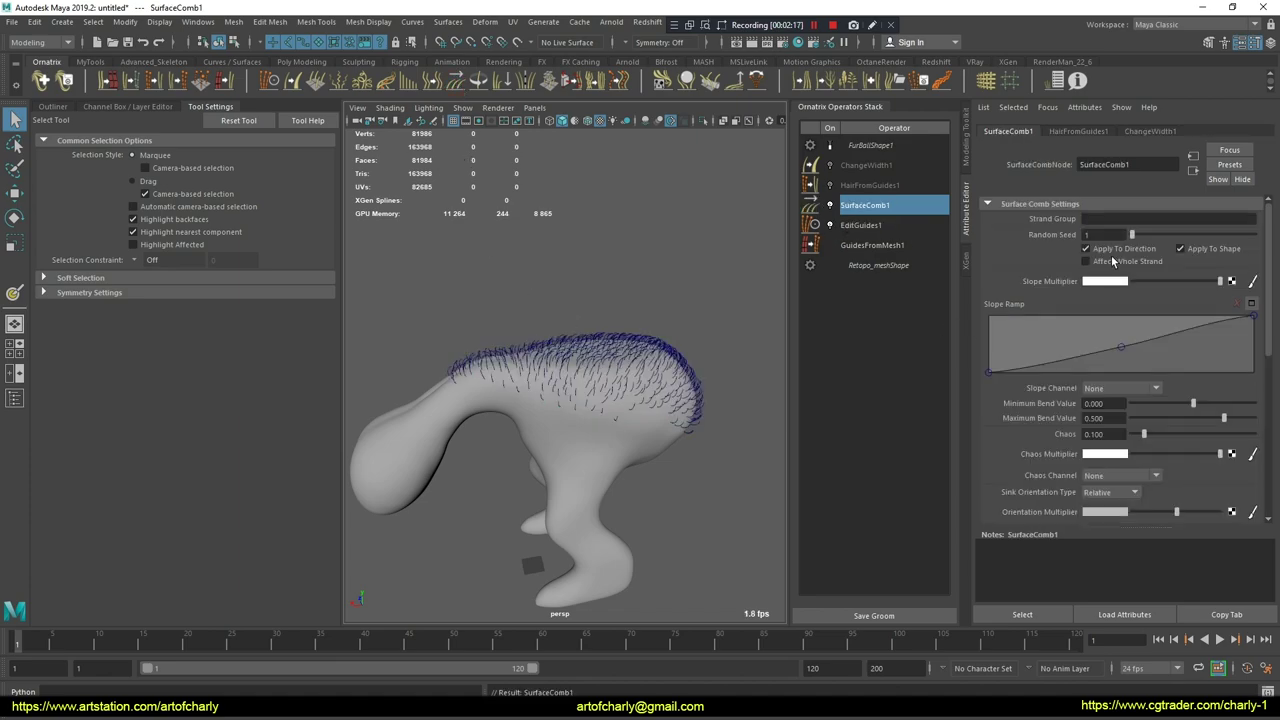
{"action": "left_click_drag", "start_coordinate": [1120, 347], "coordinate": [1093, 318]}
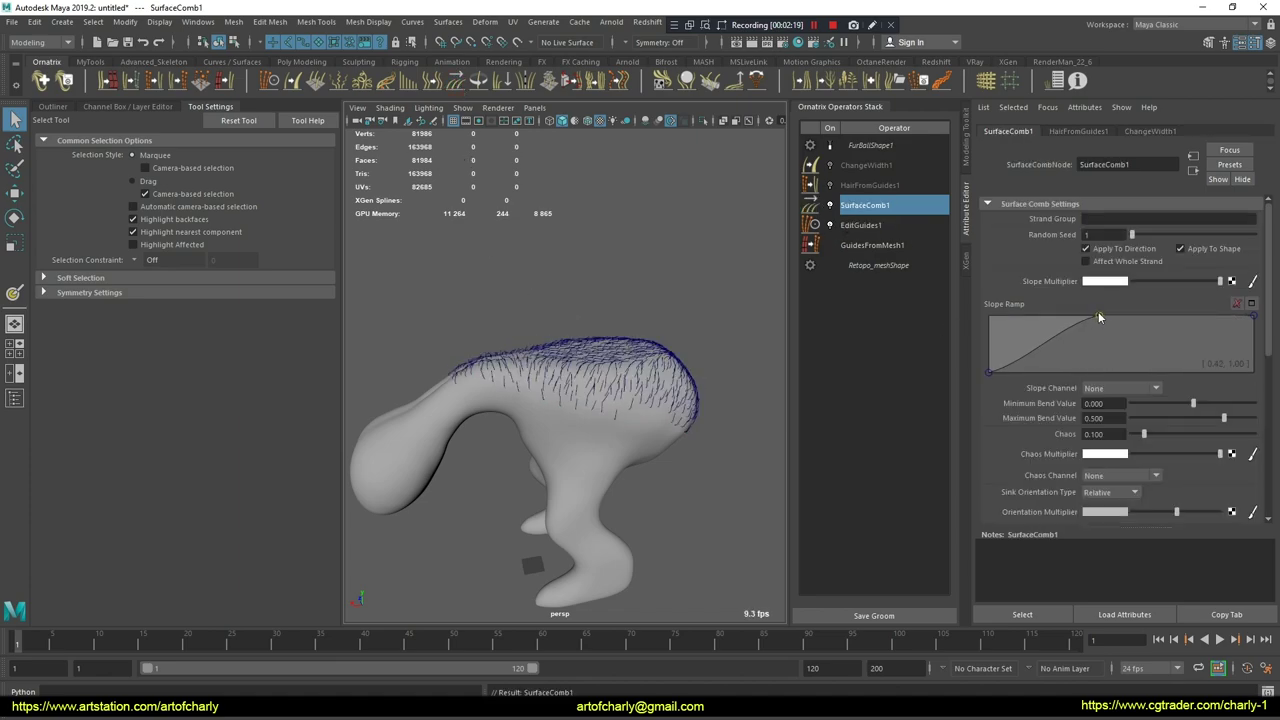
{"action": "left_click_drag", "start_coordinate": [980, 364], "coordinate": [972, 340]}
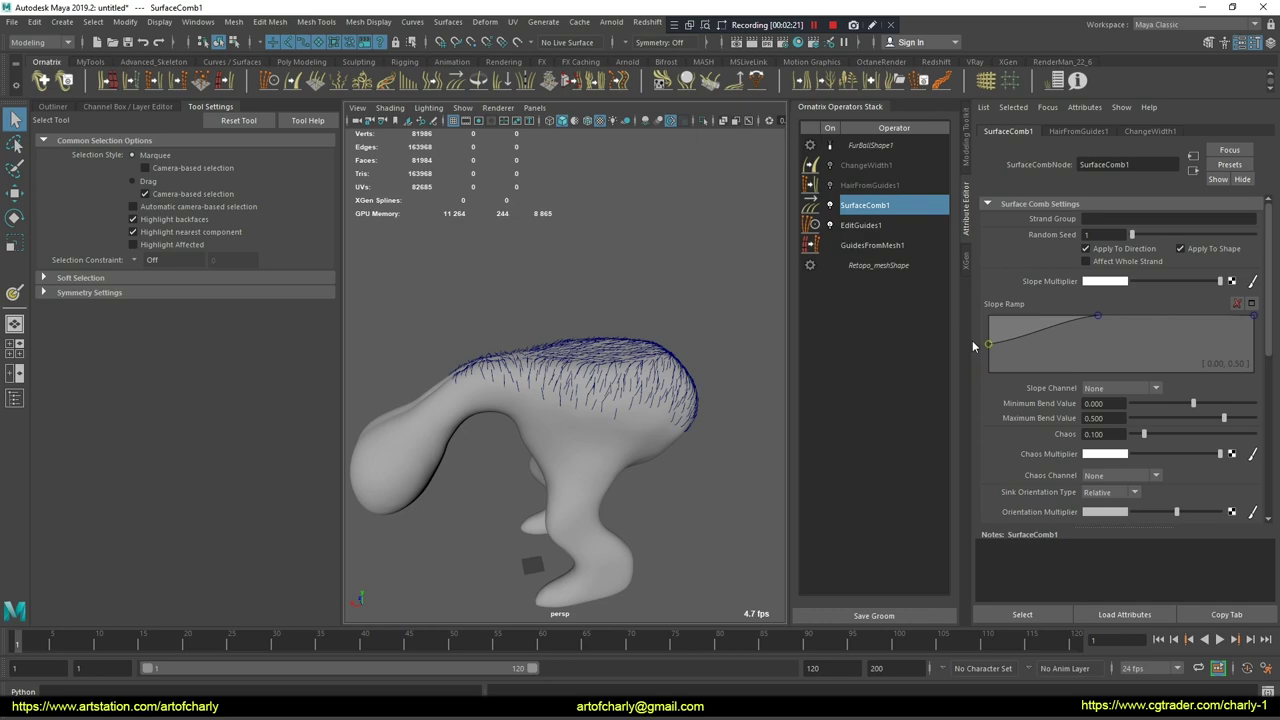
{"action": "left_click_drag", "start_coordinate": [1255, 323], "coordinate": [1252, 337]}
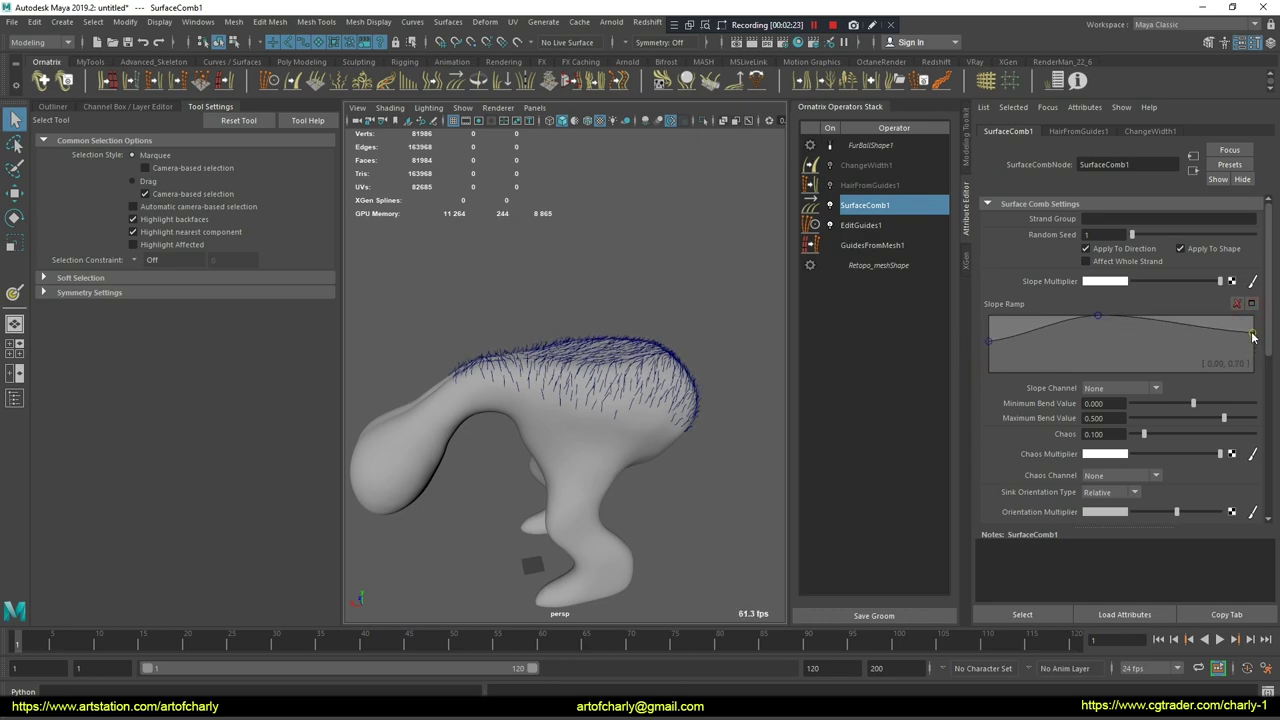
{"action": "scroll", "coordinate": [1108, 458], "scroll_direction": "down", "scroll_amount": 3}
{"action": "scroll", "coordinate": [1108, 458], "scroll_direction": "down", "scroll_amount": 2}
{"action": "left_click", "coordinate": [1121, 347]}
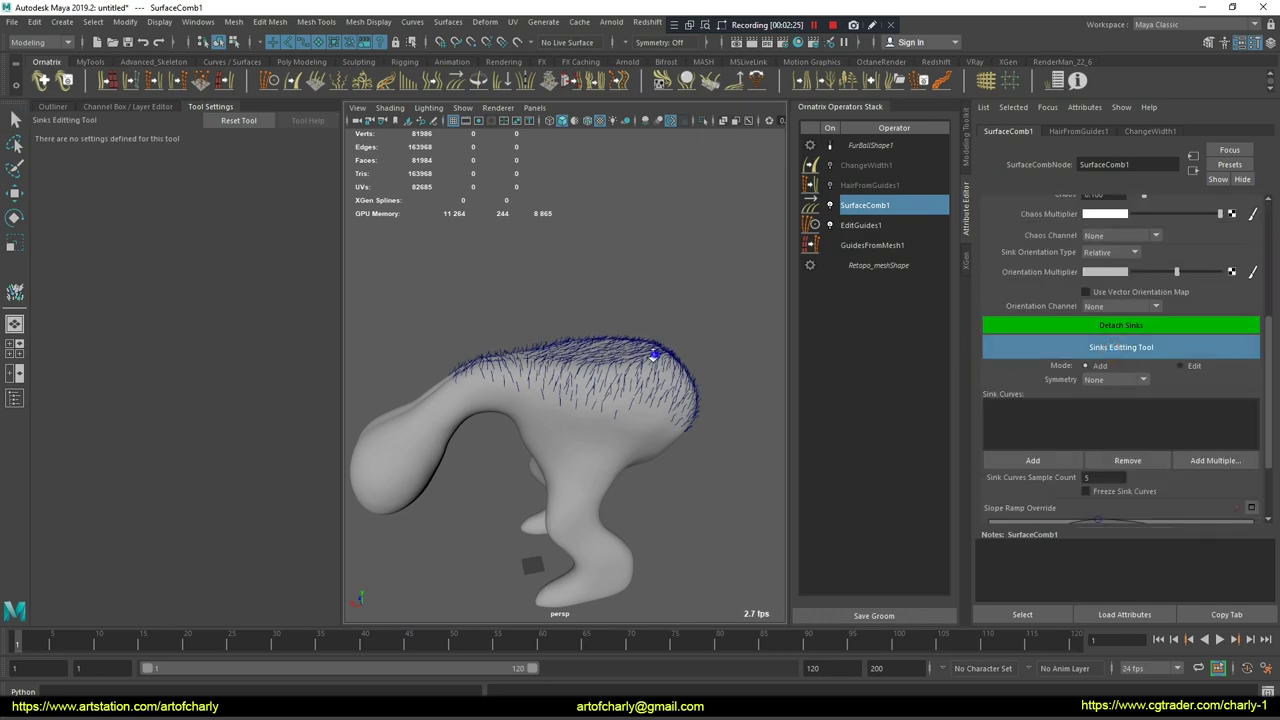
- Draw a sink curve on the creature's back with Z symmetry, then undo the last stroke
{"action": "scroll", "coordinate": [648, 403], "scroll_direction": "up", "scroll_amount": 3}
{"action": "left_click", "coordinate": [1116, 381]}
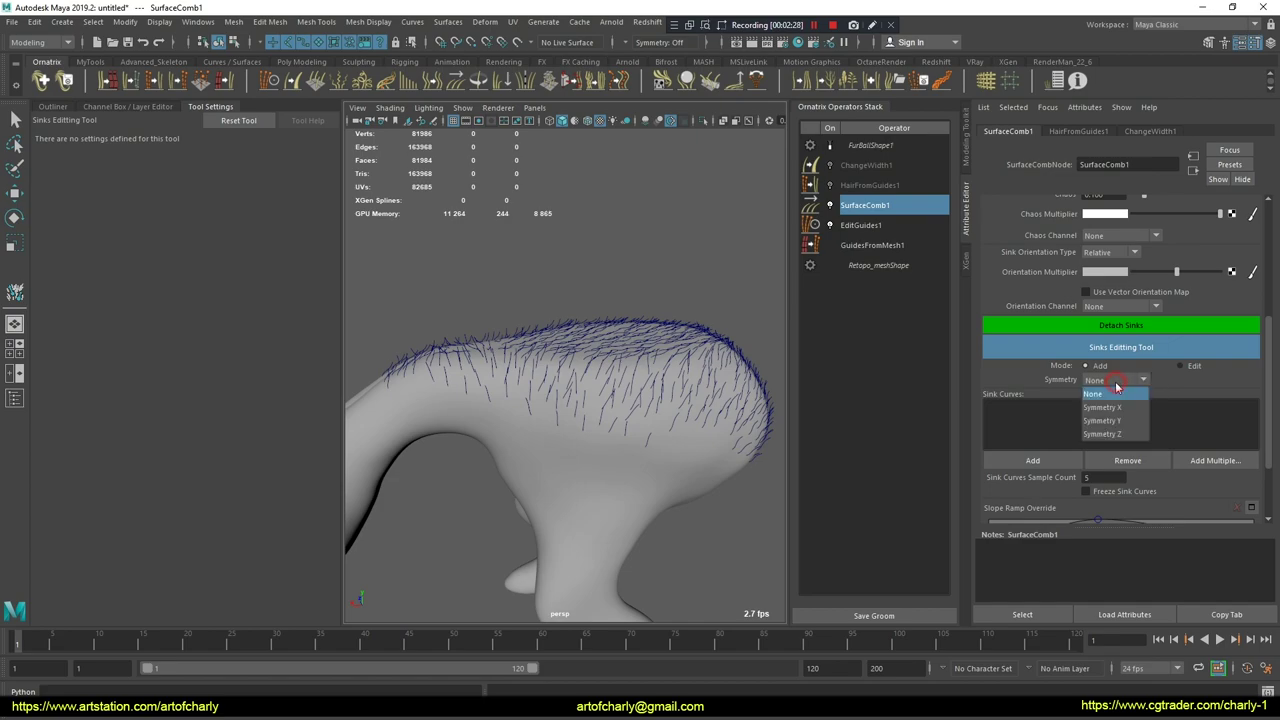
{"action": "left_click", "coordinate": [1104, 434]}
{"action": "scroll", "coordinate": [599, 450], "scroll_direction": "up", "scroll_amount": 2}
{"action": "scroll", "coordinate": [428, 428], "scroll_direction": "up", "scroll_amount": 2}
{"action": "mouse_move", "coordinate": [424, 427]}
{"action": "left_mouse_down"}
{"action": "mouse_move", "coordinate": [560, 400]}
{"action": "mouse_move", "coordinate": [446, 377]}
{"action": "mouse_move", "coordinate": [637, 383]}
{"action": "mouse_move", "coordinate": [566, 374]}
{"action": "mouse_move", "coordinate": [523, 428]}
{"action": "mouse_move", "coordinate": [554, 421]}
{"action": "mouse_move", "coordinate": [516, 378]}
{"action": "left_mouse_up"}
{"action": "mouse_move", "coordinate": [500, 423]}
{"action": "left_mouse_down", "text": "alt"}
{"action": "mouse_move", "coordinate": [561, 464]}
{"action": "mouse_move", "coordinate": [491, 449]}
{"action": "mouse_move", "coordinate": [560, 400]}
{"action": "mouse_move", "coordinate": [700, 350]}
{"action": "left_mouse_up", "text": "alt"}
{"action": "key", "text": "ctrl+z"}
- Set sink symmetry to None and add an EditGuides2 operator above SurfaceComb1
{"action": "left_click", "coordinate": [1142, 380]}
{"action": "left_click", "coordinate": [1110, 392]}
{"action": "mouse_move", "coordinate": [470, 440]}
{"action": "left_mouse_down", "text": "alt"}
{"action": "mouse_move", "coordinate": [408, 463]}
{"action": "mouse_move", "coordinate": [491, 417]}
{"action": "mouse_move", "coordinate": [543, 443]}
{"action": "mouse_move", "coordinate": [520, 380]}
{"action": "mouse_move", "coordinate": [515, 395]}
{"action": "mouse_move", "coordinate": [534, 408]}
{"action": "left_mouse_up", "text": "alt"}
{"action": "mouse_move", "coordinate": [527, 350]}
{"action": "left_mouse_down", "text": "alt"}
{"action": "mouse_move", "coordinate": [543, 334]}
{"action": "mouse_move", "coordinate": [580, 380]}
{"action": "mouse_move", "coordinate": [620, 394]}
{"action": "mouse_move", "coordinate": [565, 383]}
{"action": "mouse_move", "coordinate": [580, 429]}
{"action": "mouse_move", "coordinate": [500, 430]}
{"action": "mouse_move", "coordinate": [532, 428]}
{"action": "mouse_move", "coordinate": [500, 450]}
{"action": "mouse_move", "coordinate": [600, 430]}
{"action": "left_mouse_up", "text": "alt"}
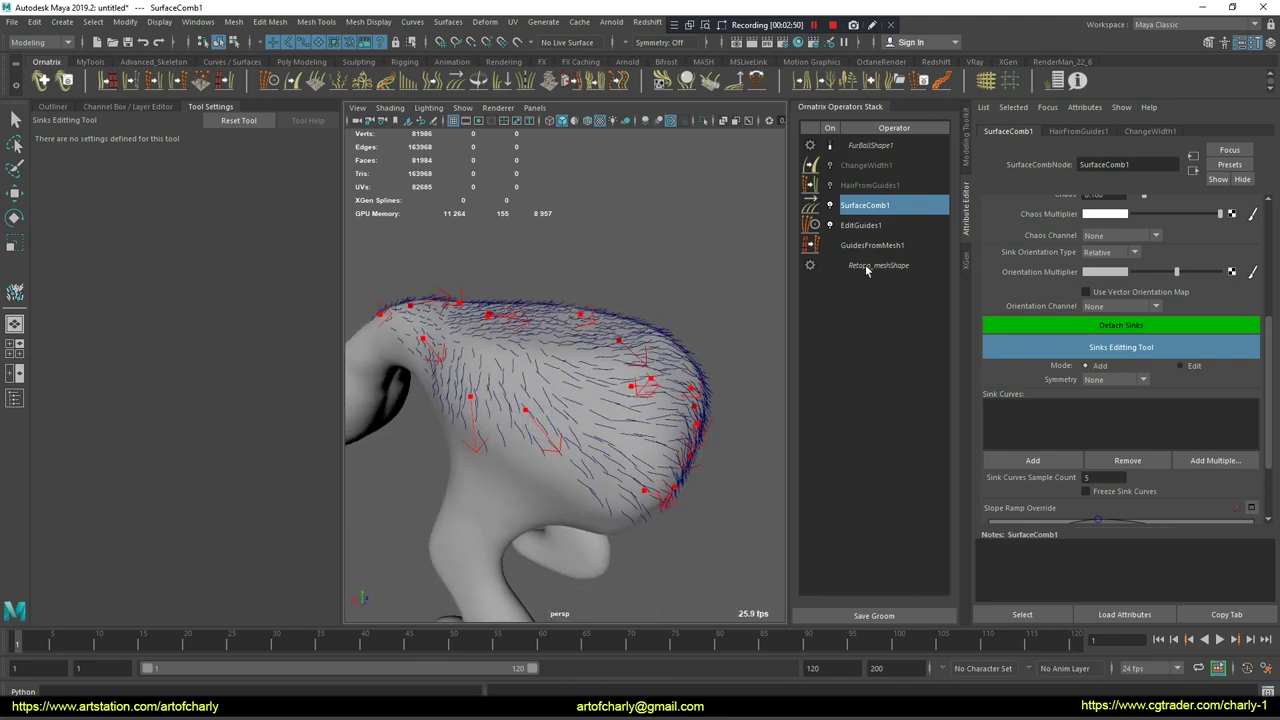
{"action": "left_click_drag", "start_coordinate": [604, 314], "coordinate": [342, 168], "text": "alt"}
{"action": "left_click", "coordinate": [271, 83]}
{"action": "mouse_move", "coordinate": [530, 268]}
{"action": "left_mouse_down", "text": "alt"}
{"action": "mouse_move", "coordinate": [530, 243]}
{"action": "mouse_move", "coordinate": [620, 240]}
{"action": "left_mouse_up", "text": "alt"}
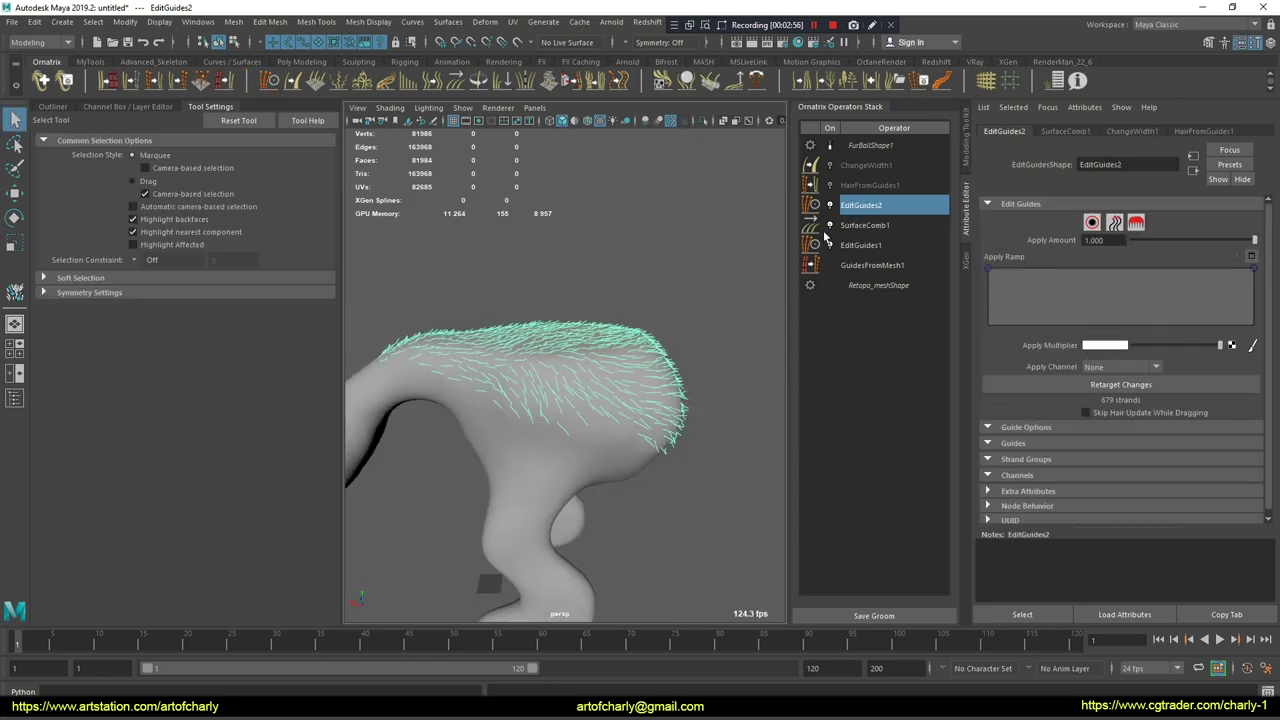
- Collapse the stack up to EditGuides2 into BakedGuides1 and add a fresh EditGuides1
{"action": "right_click", "coordinate": [870, 204]}
{"action": "left_click", "coordinate": [929, 250]}
{"action": "left_click_drag", "start_coordinate": [566, 343], "coordinate": [580, 343], "text": "alt"}
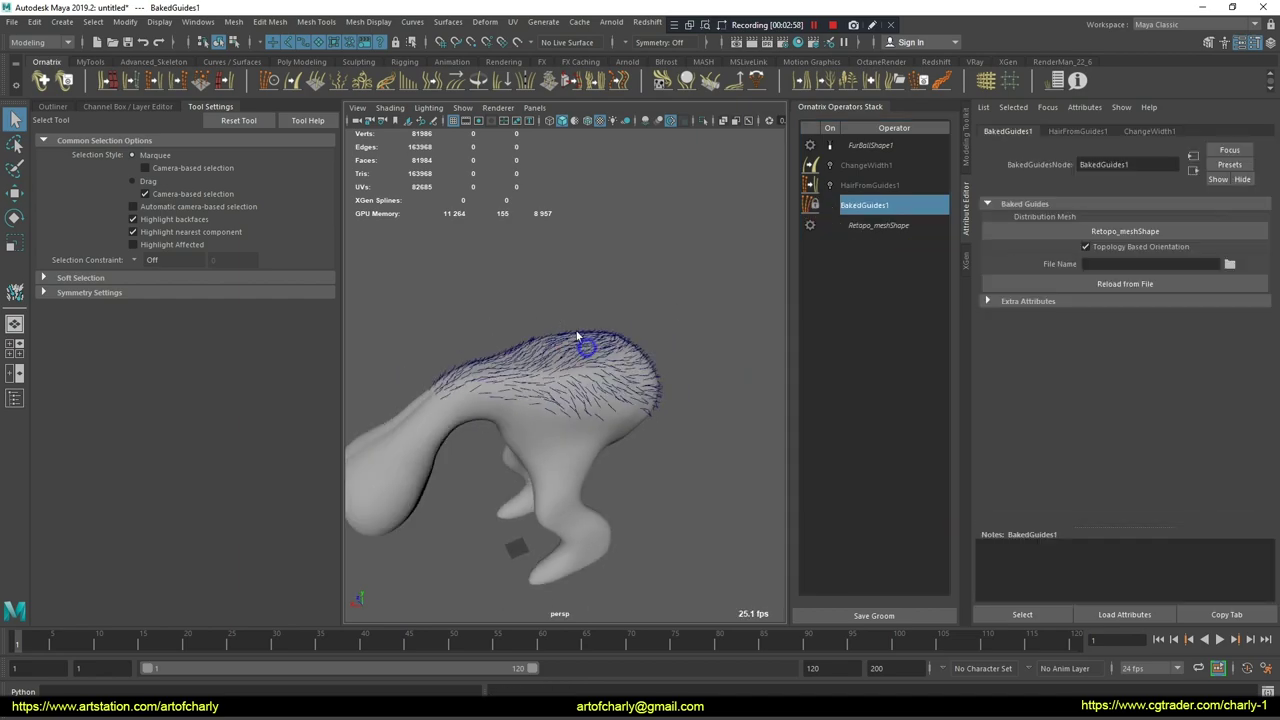
{"action": "left_click", "coordinate": [286, 83]}
- Add a Length1 operator to the baked guides on the creature's back
{"action": "left_click_drag", "start_coordinate": [538, 280], "coordinate": [563, 306], "text": "alt"}
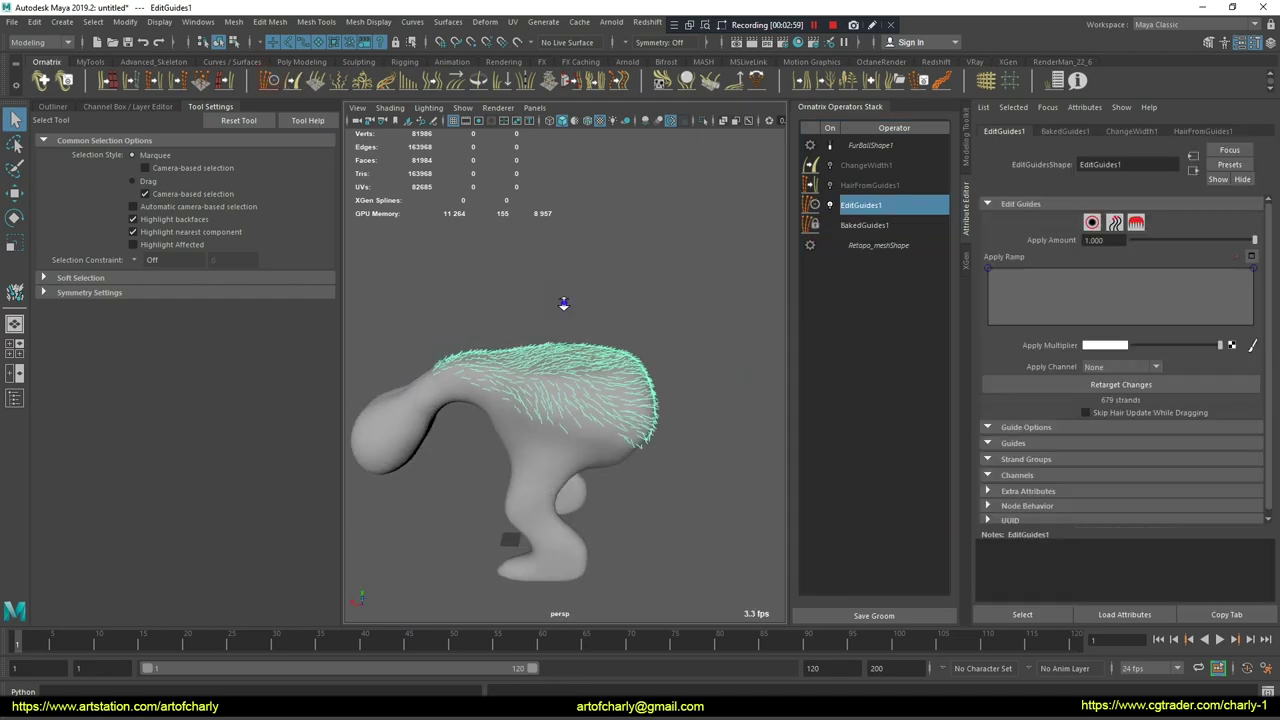
{"action": "right_click_drag", "start_coordinate": [563, 306], "coordinate": [604, 372], "text": "alt"}
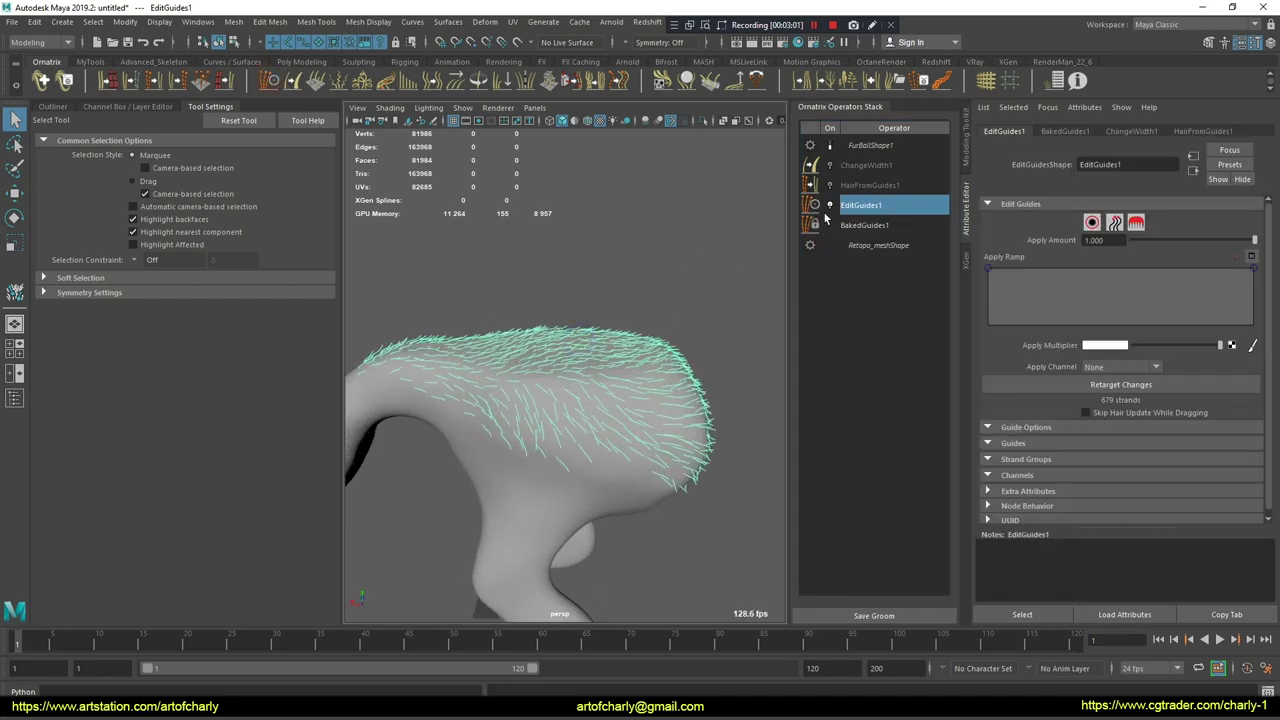
{"action": "left_click", "coordinate": [408, 82]}
{"action": "left_click_drag", "start_coordinate": [663, 329], "coordinate": [663, 266], "text": "alt"}
{"action": "right_click_drag", "start_coordinate": [663, 266], "coordinate": [643, 280], "text": "alt"}
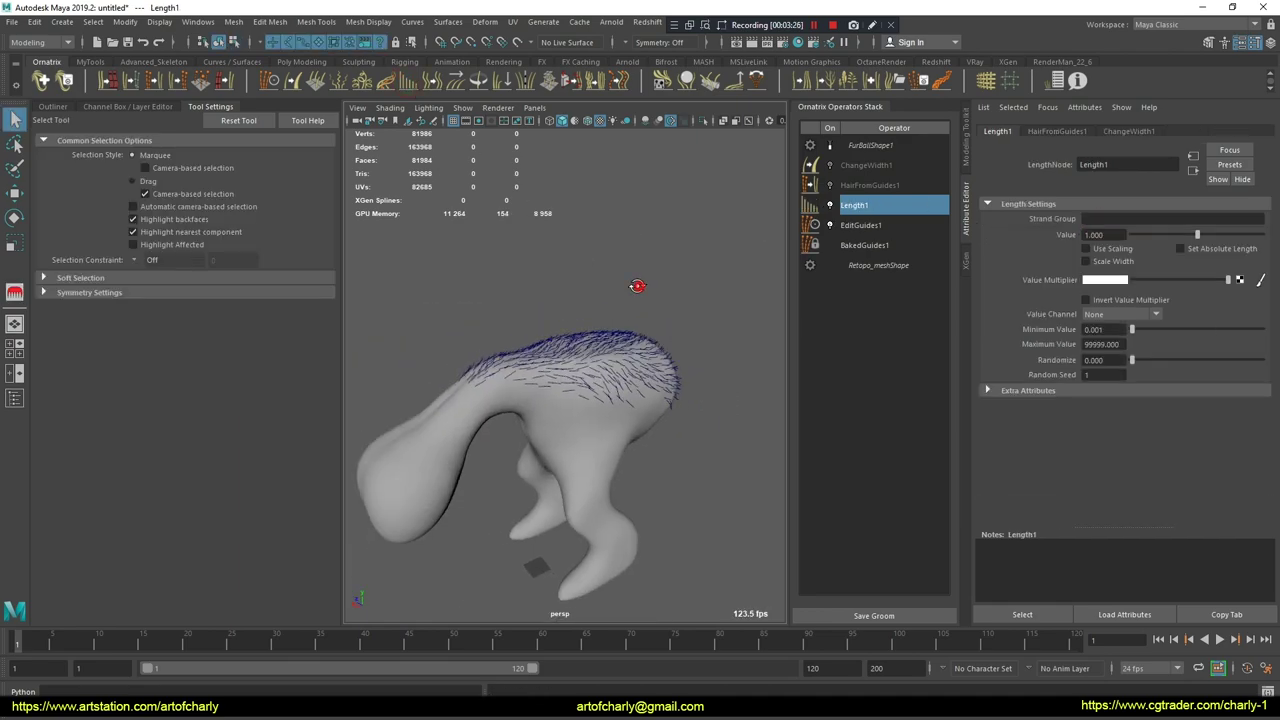
- Make Length1 use absolute length with Value 50 and open the Value Multiplier map options
{"action": "left_click_drag", "start_coordinate": [643, 280], "coordinate": [700, 290], "text": "alt"}
{"action": "mouse_move", "coordinate": [692, 340]}
{"action": "right_mouse_down", "text": "alt"}
{"action": "mouse_move", "coordinate": [686, 371]}
{"action": "mouse_move", "coordinate": [718, 380]}
{"action": "right_mouse_up", "text": "alt"}
{"action": "left_click", "coordinate": [1213, 254]}
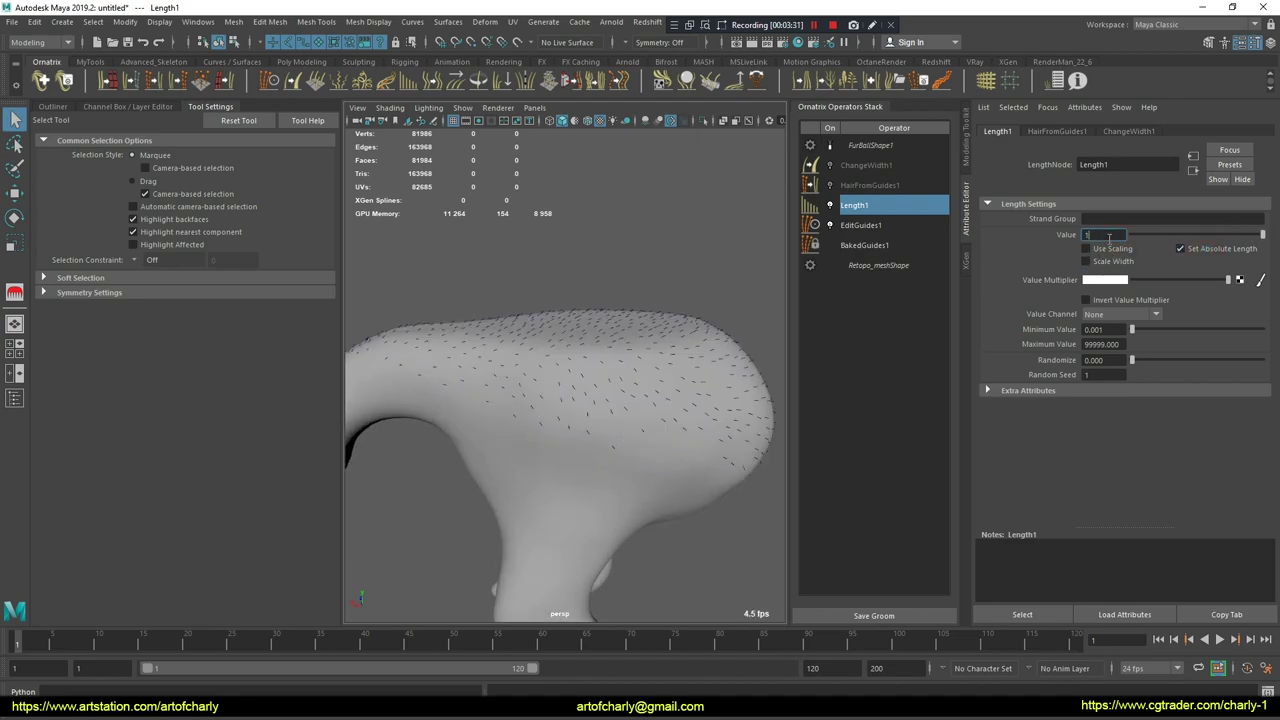
{"action": "type", "text": "0"}
{"action": "key", "text": "Return"}
{"action": "left_click_drag", "start_coordinate": [1192, 236], "coordinate": [1262, 235]}
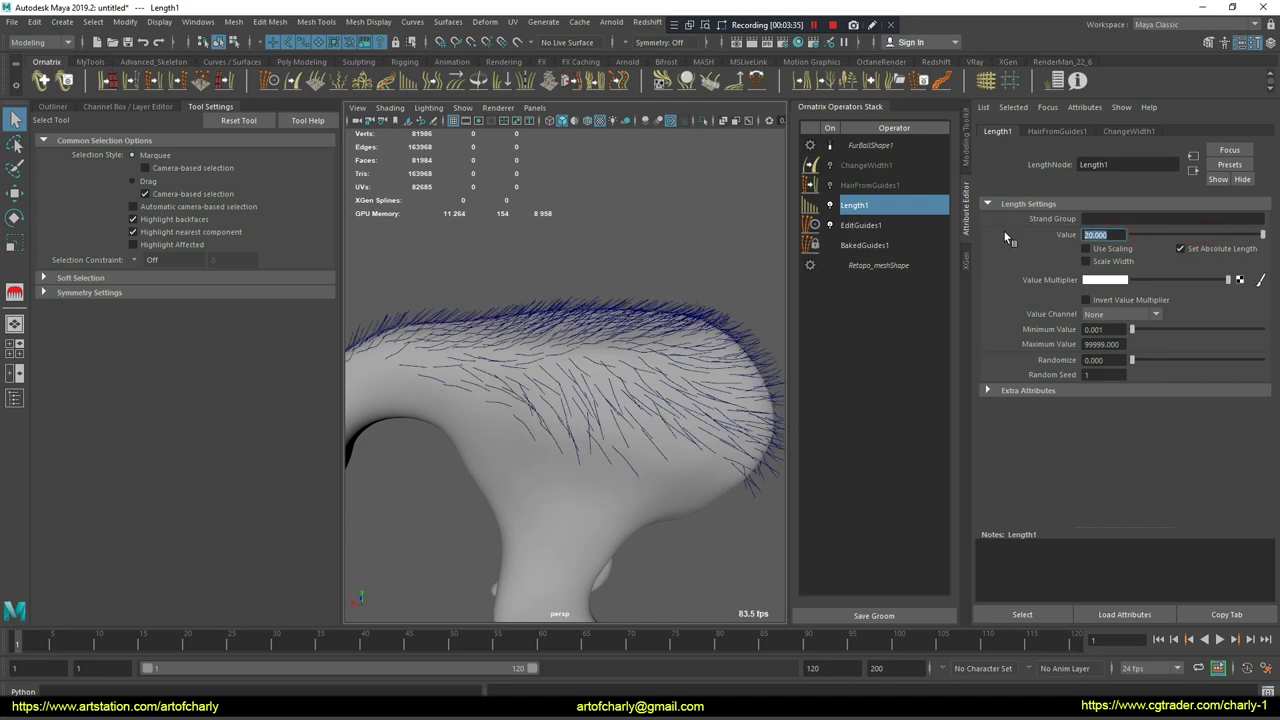
{"action": "type", "text": "50.000"}
{"action": "key", "text": "Return"}
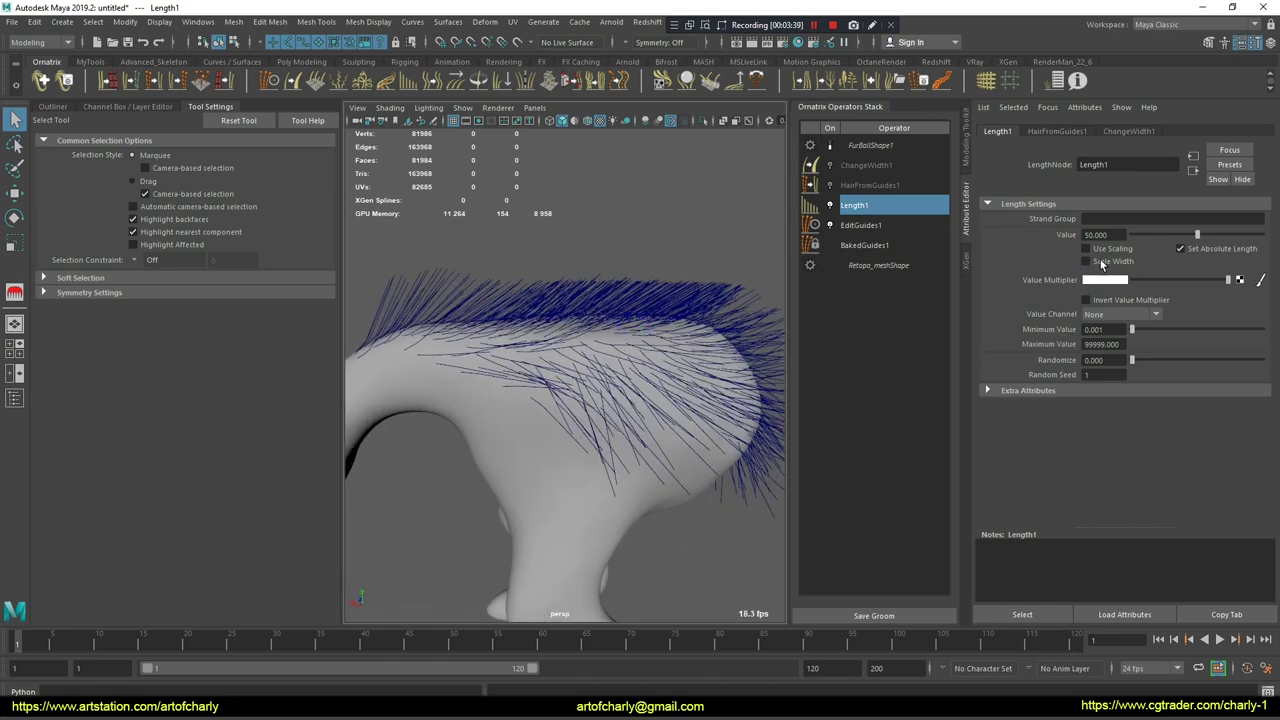
{"action": "left_click", "coordinate": [1260, 281]}
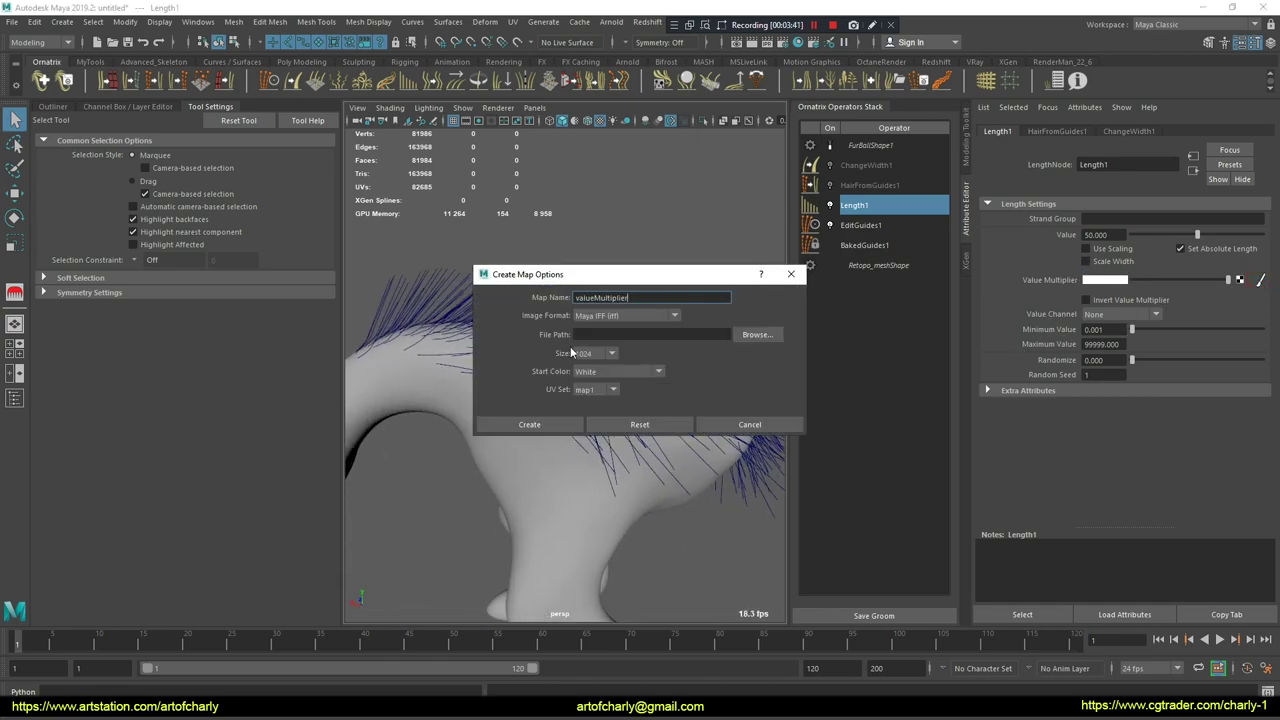
- Create a white 1024 JPEG valueMultiplier map for the hair length
{"action": "left_click", "coordinate": [622, 316]}
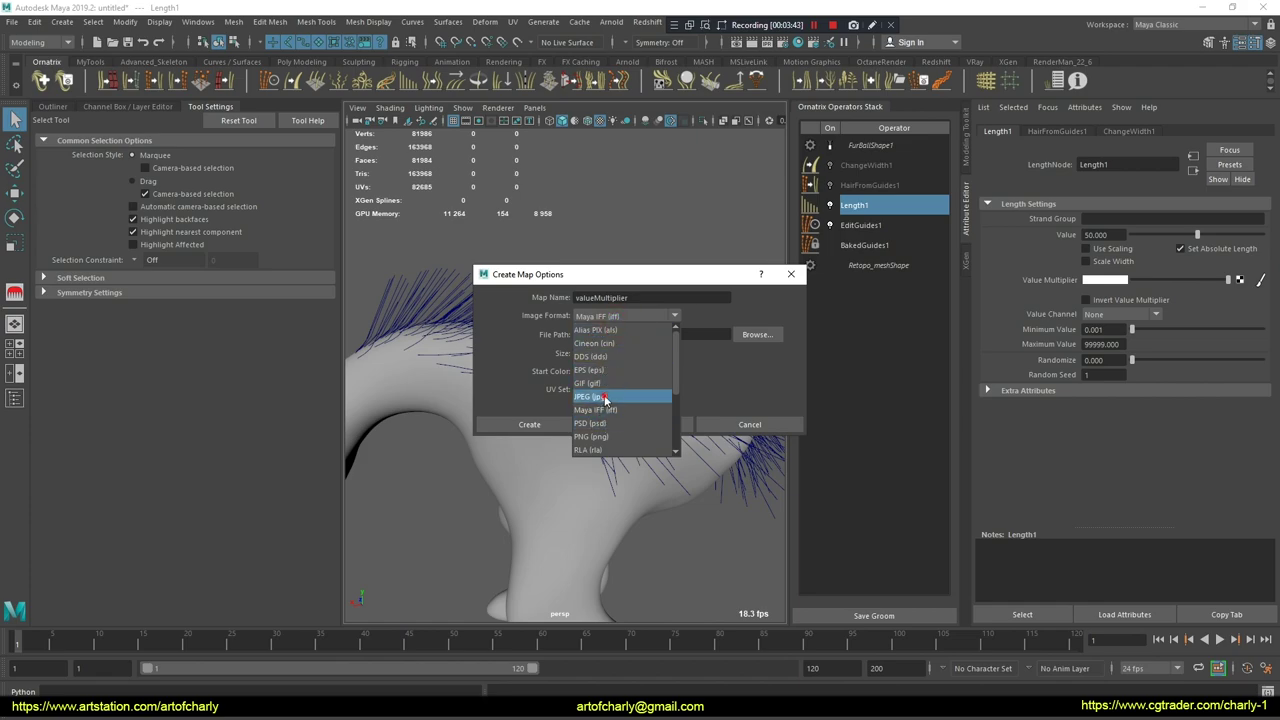
{"action": "left_click", "coordinate": [604, 399]}
{"action": "left_click", "coordinate": [593, 372]}
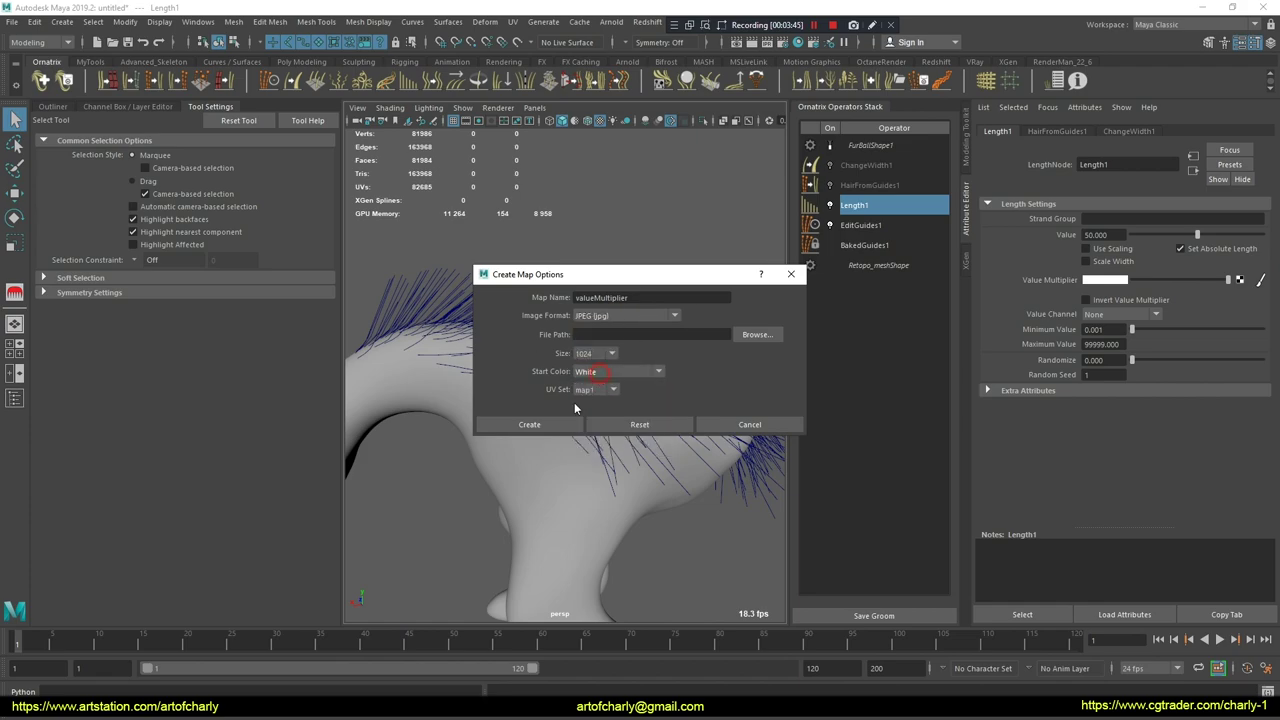
{"action": "left_click", "coordinate": [591, 414]}
{"action": "left_click", "coordinate": [587, 372]}
{"action": "left_click", "coordinate": [612, 403]}
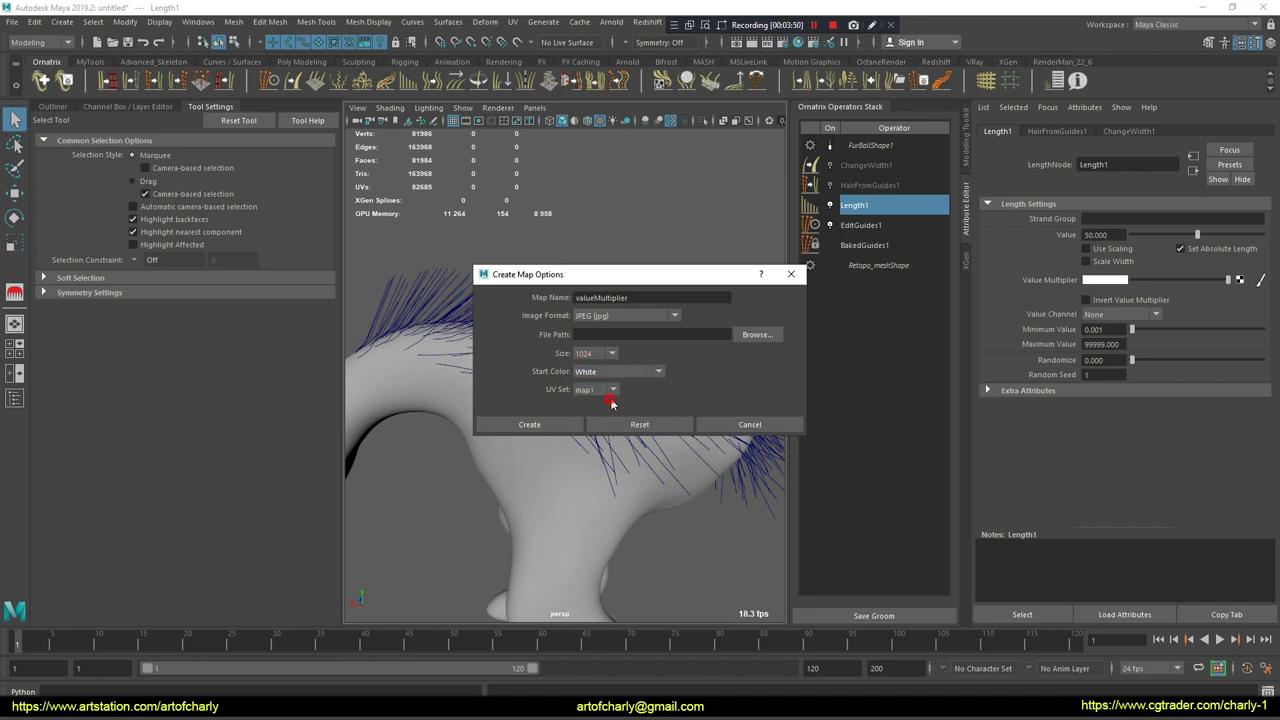
{"action": "left_click", "coordinate": [530, 424]}
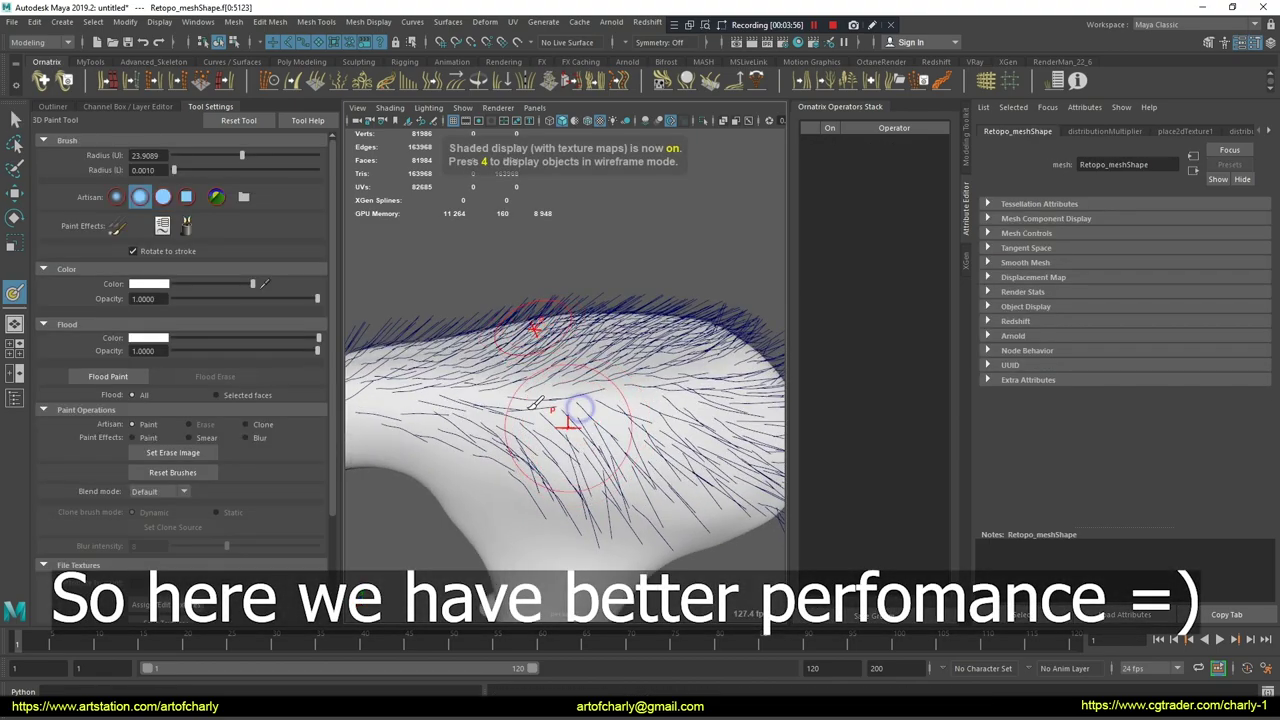
- Paint black areas on the valueMultiplier map to shorten hair, then reselect the fur
{"action": "mouse_move", "coordinate": [485, 405]}
{"action": "left_mouse_down", "text": "alt"}
{"action": "mouse_move", "coordinate": [529, 336]}
{"action": "mouse_move", "coordinate": [529, 364]}
{"action": "mouse_move", "coordinate": [506, 363]}
{"action": "mouse_move", "coordinate": [545, 383]}
{"action": "mouse_move", "coordinate": [571, 423]}
{"action": "mouse_move", "coordinate": [514, 366]}
{"action": "mouse_move", "coordinate": [630, 398]}
{"action": "mouse_move", "coordinate": [588, 380]}
{"action": "mouse_move", "coordinate": [529, 380]}
{"action": "mouse_move", "coordinate": [603, 430]}
{"action": "mouse_move", "coordinate": [580, 371]}
{"action": "mouse_move", "coordinate": [594, 443]}
{"action": "mouse_move", "coordinate": [457, 366]}
{"action": "mouse_move", "coordinate": [690, 443]}
{"action": "mouse_move", "coordinate": [500, 427]}
{"action": "left_mouse_up", "text": "alt"}
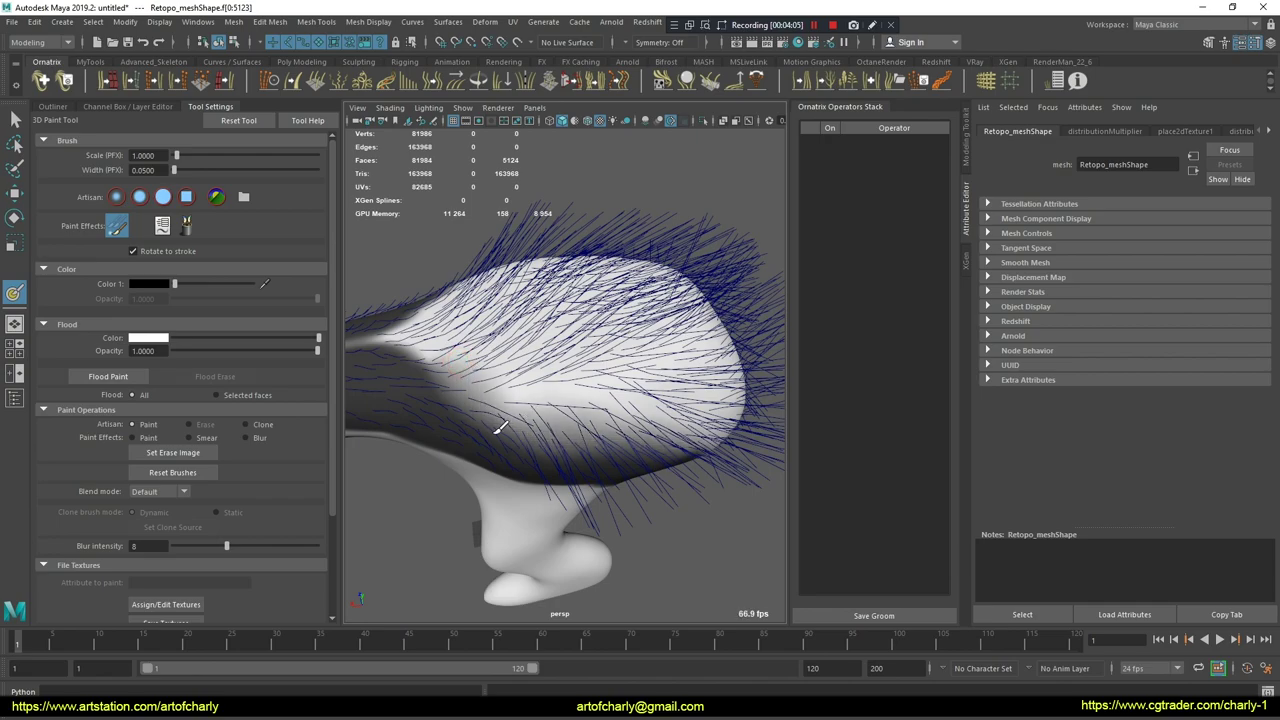
{"action": "left_click_drag", "start_coordinate": [437, 372], "coordinate": [545, 365], "text": "alt"}
{"action": "mouse_move", "coordinate": [453, 408]}
{"action": "left_mouse_down", "text": "alt"}
{"action": "mouse_move", "coordinate": [471, 286]}
{"action": "mouse_move", "coordinate": [608, 337]}
{"action": "mouse_move", "coordinate": [468, 318]}
{"action": "mouse_move", "coordinate": [586, 410]}
{"action": "mouse_move", "coordinate": [552, 350]}
{"action": "mouse_move", "coordinate": [500, 428]}
{"action": "left_mouse_up", "text": "alt"}
{"action": "mouse_move", "coordinate": [601, 418]}
{"action": "left_mouse_down", "text": "alt"}
{"action": "mouse_move", "coordinate": [620, 362]}
{"action": "mouse_move", "coordinate": [449, 351]}
{"action": "mouse_move", "coordinate": [521, 392]}
{"action": "mouse_move", "coordinate": [566, 346]}
{"action": "mouse_move", "coordinate": [665, 400]}
{"action": "mouse_move", "coordinate": [670, 378]}
{"action": "mouse_move", "coordinate": [574, 384]}
{"action": "mouse_move", "coordinate": [600, 363]}
{"action": "mouse_move", "coordinate": [560, 397]}
{"action": "left_mouse_up", "text": "alt"}
{"action": "middle_click_drag", "start_coordinate": [600, 330], "coordinate": [583, 340], "text": "alt"}
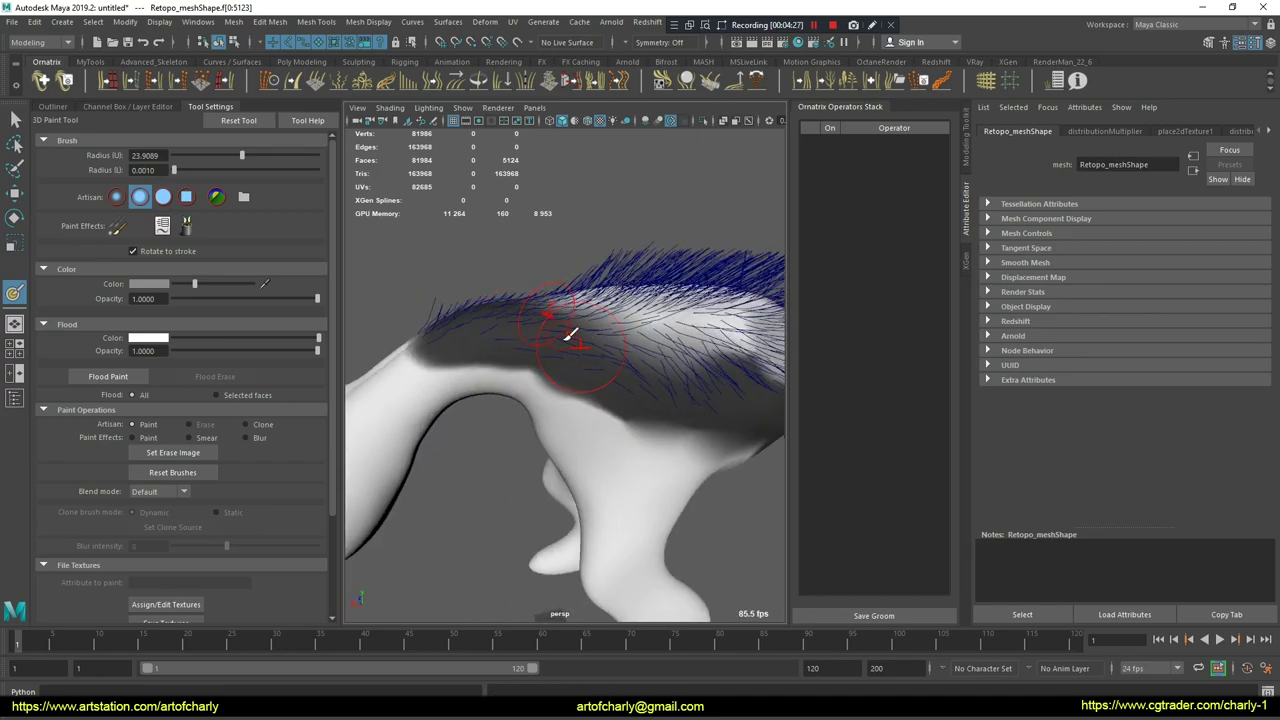
{"action": "key", "text": "q"}
{"action": "key", "text": "w"}
{"action": "left_click", "coordinate": [600, 292]}
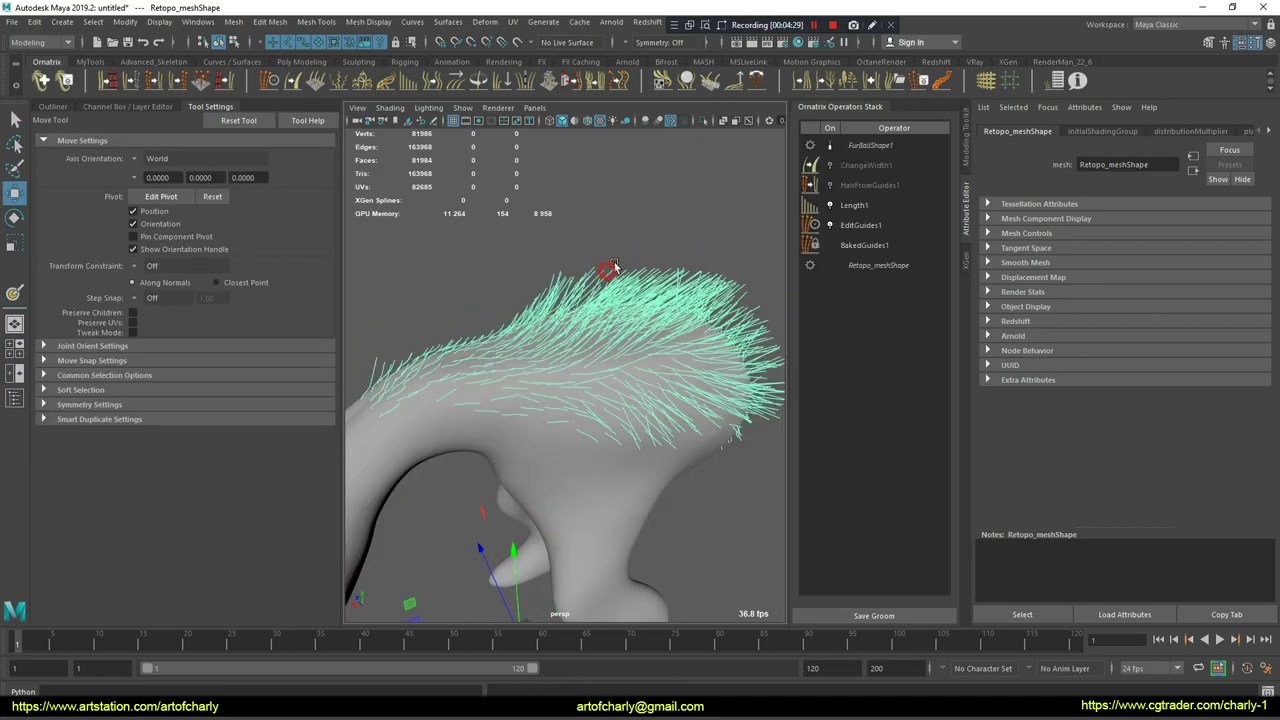
- Set HairFromGuides1 Viewport Count Fraction to 1 and Render Count to 200000
{"action": "mouse_move", "coordinate": [600, 295]}
{"action": "left_mouse_down", "text": "alt"}
{"action": "mouse_move", "coordinate": [603, 334]}
{"action": "mouse_move", "coordinate": [797, 292]}
{"action": "left_mouse_up", "text": "alt"}
{"action": "left_click", "coordinate": [870, 185]}
{"action": "left_click_drag", "start_coordinate": [609, 251], "coordinate": [603, 285], "text": "alt"}
{"action": "double_click", "coordinate": [1100, 335]}
{"action": "type", "text": "1"}
{"action": "key", "text": "Return"}
{"action": "double_click", "coordinate": [1100, 320]}
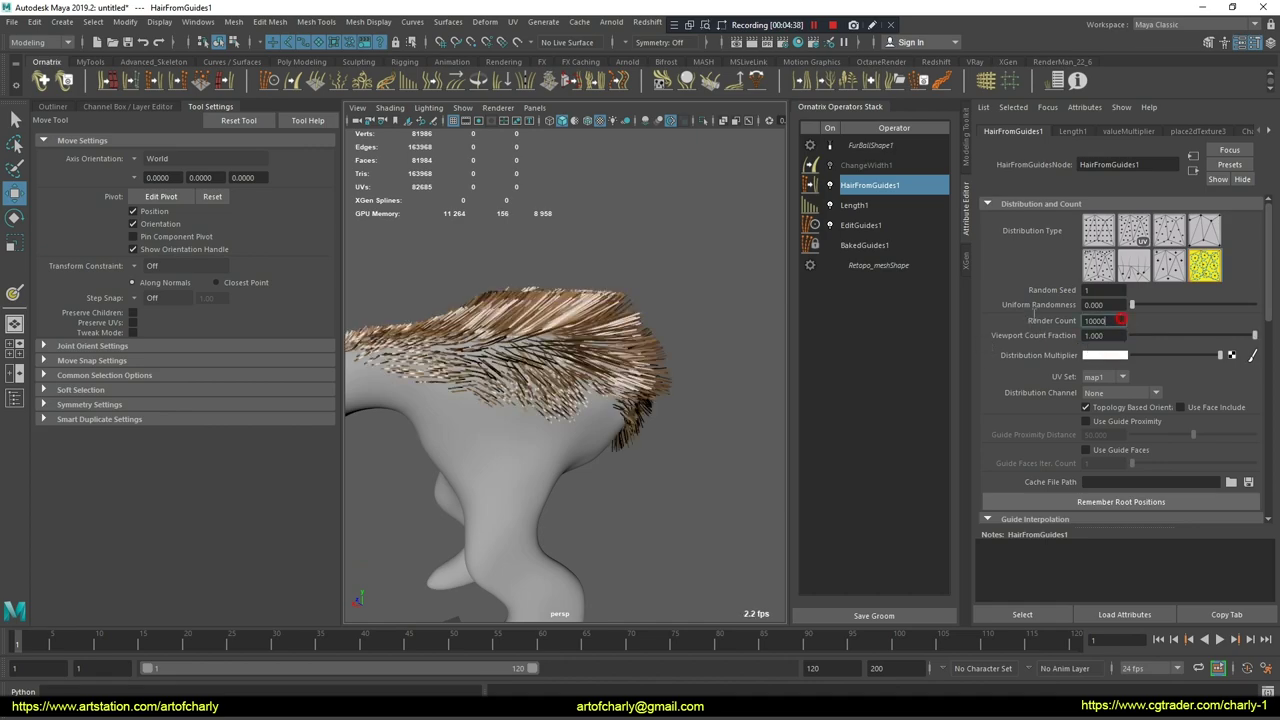
{"action": "type", "text": "200000"}
{"action": "key", "text": "Return"}
{"action": "left_click_drag", "start_coordinate": [700, 320], "coordinate": [600, 315], "text": "alt"}
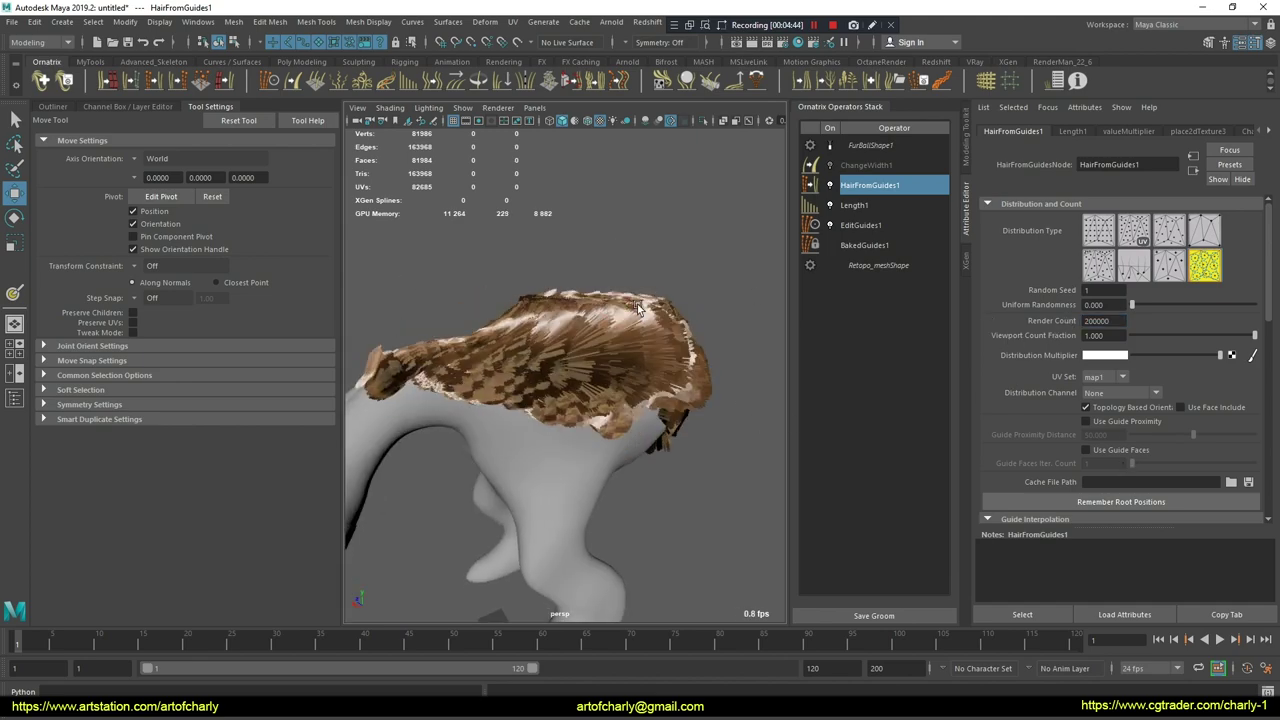
- Thin the strands with ChangeWidth1 Width 0.135 and a reshaped Width Ramp
{"action": "left_click", "coordinate": [866, 166]}
{"action": "left_click", "coordinate": [870, 145]}
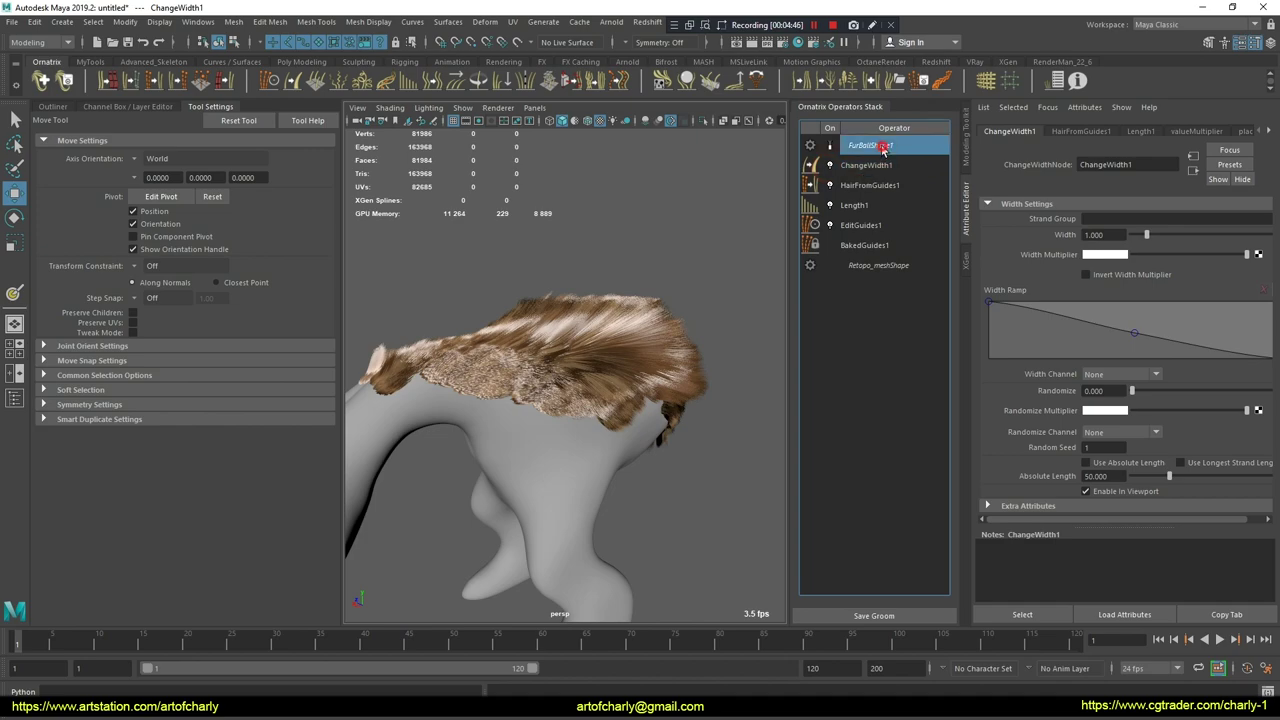
{"action": "left_click", "coordinate": [1020, 204]}
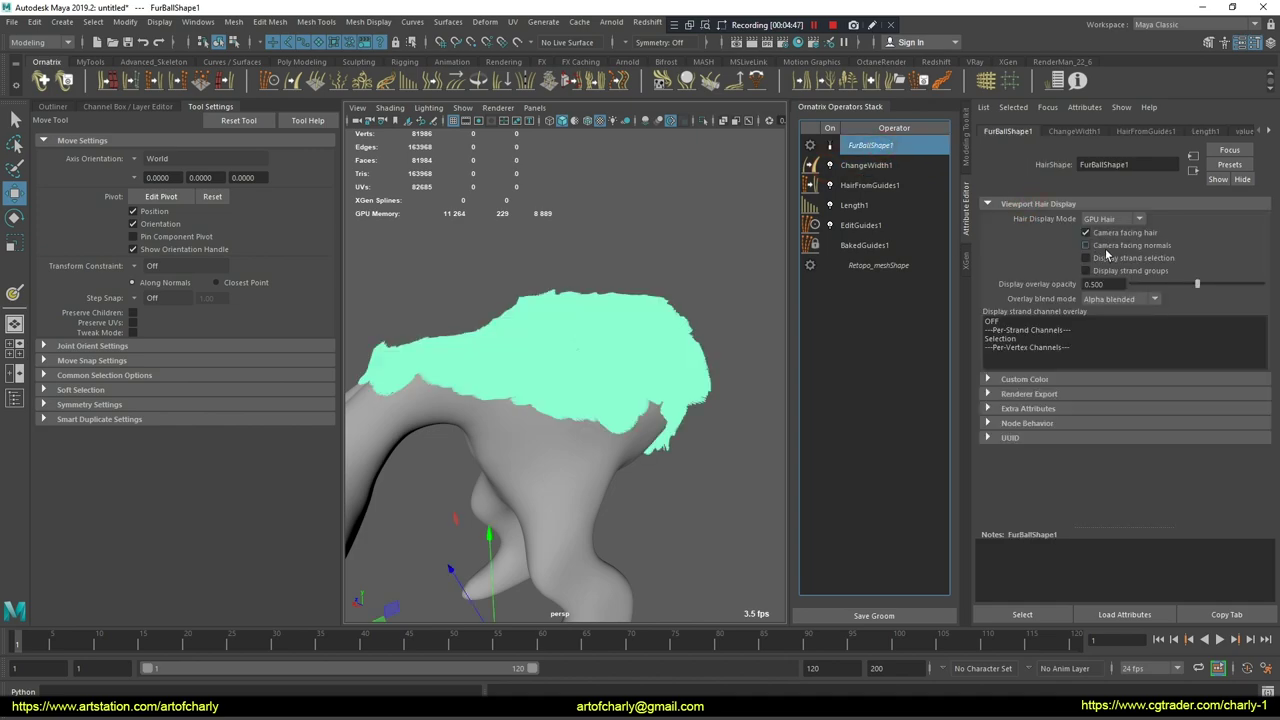
{"action": "left_click", "coordinate": [880, 166]}
{"action": "left_click", "coordinate": [1135, 236]}
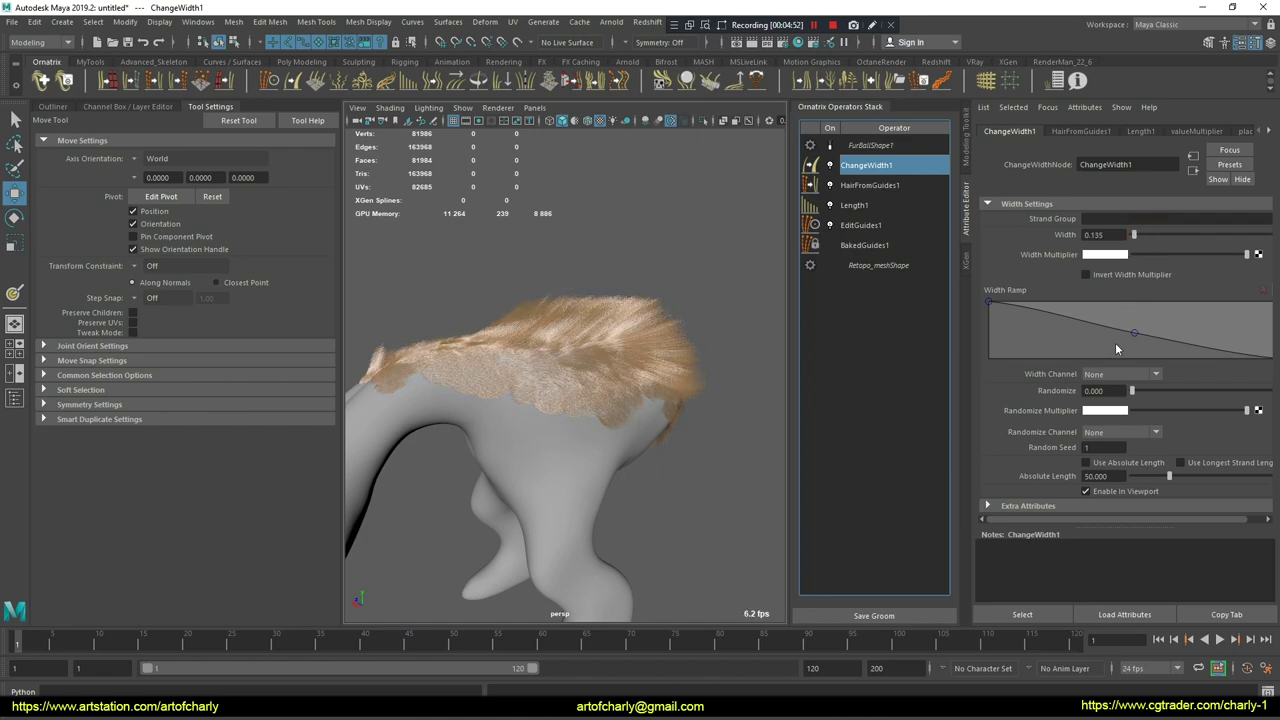
{"action": "left_click_drag", "start_coordinate": [1134, 333], "coordinate": [1187, 297]}
{"action": "mouse_move", "coordinate": [566, 325]}
{"action": "left_mouse_down", "text": "alt"}
{"action": "mouse_move", "coordinate": [580, 371]}
{"action": "mouse_move", "coordinate": [523, 357]}
{"action": "mouse_move", "coordinate": [540, 352]}
{"action": "left_mouse_up", "text": "alt"}
{"action": "left_click", "coordinate": [862, 186]}
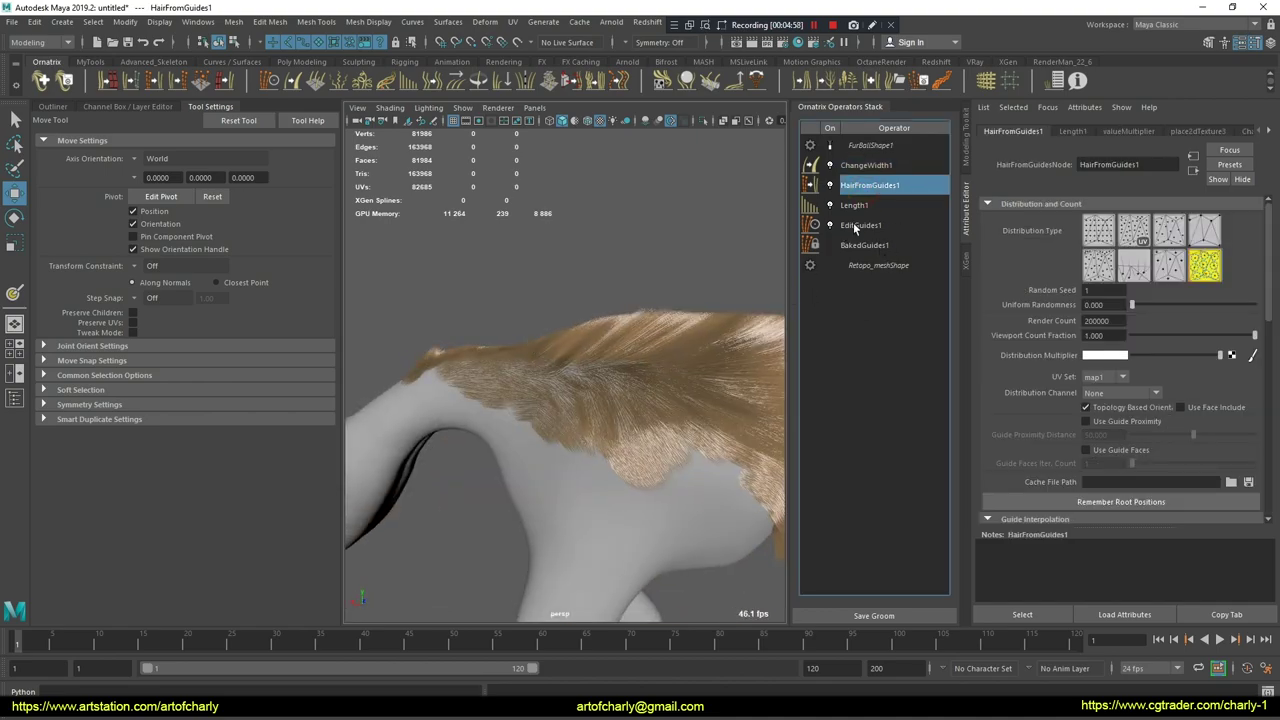
{"action": "left_click", "coordinate": [855, 227]}
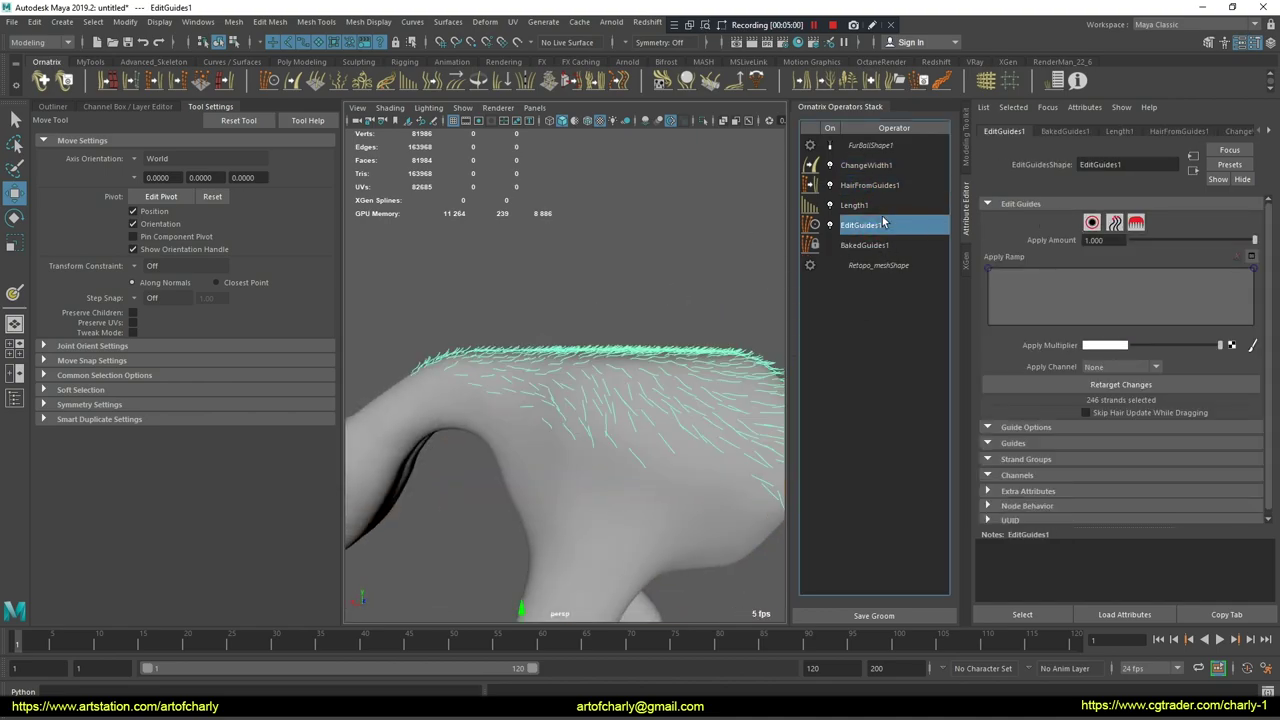
- Insert an EditGuides operator above Length1 and comb the top hair left with the Move brush
{"action": "left_click", "coordinate": [856, 205]}
{"action": "left_click", "coordinate": [274, 80]}
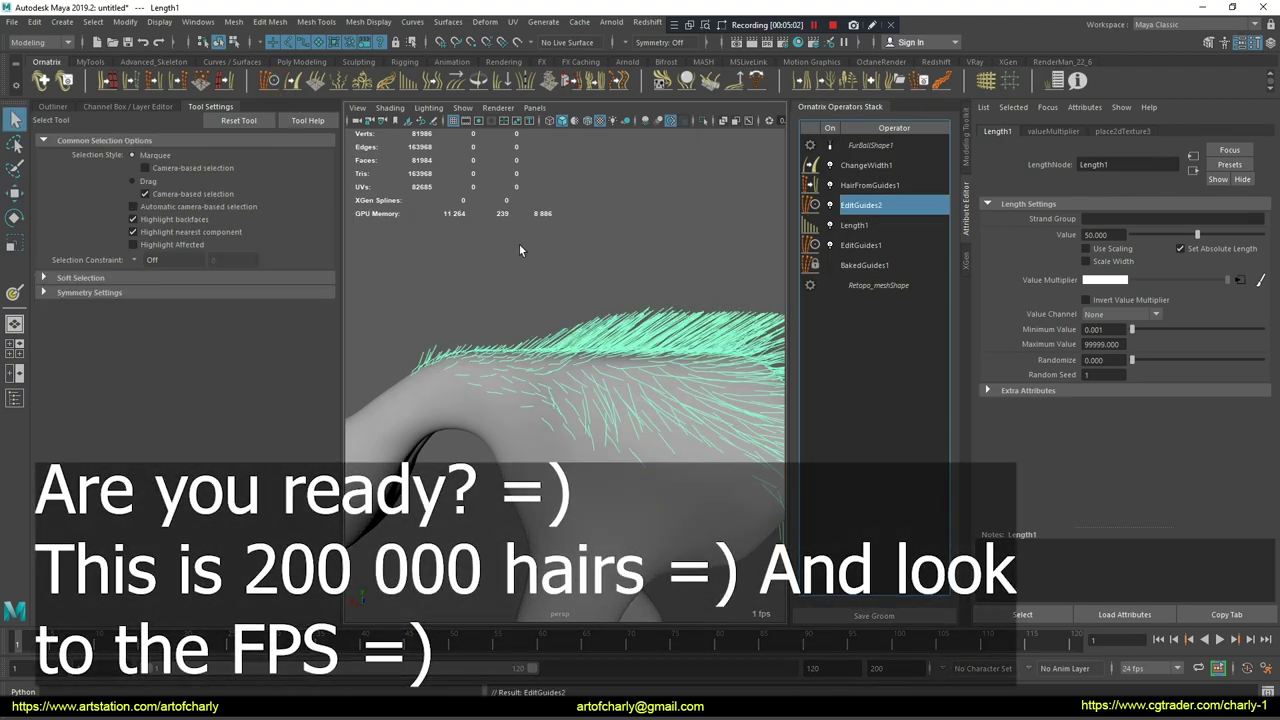
{"action": "left_click", "coordinate": [1136, 222]}
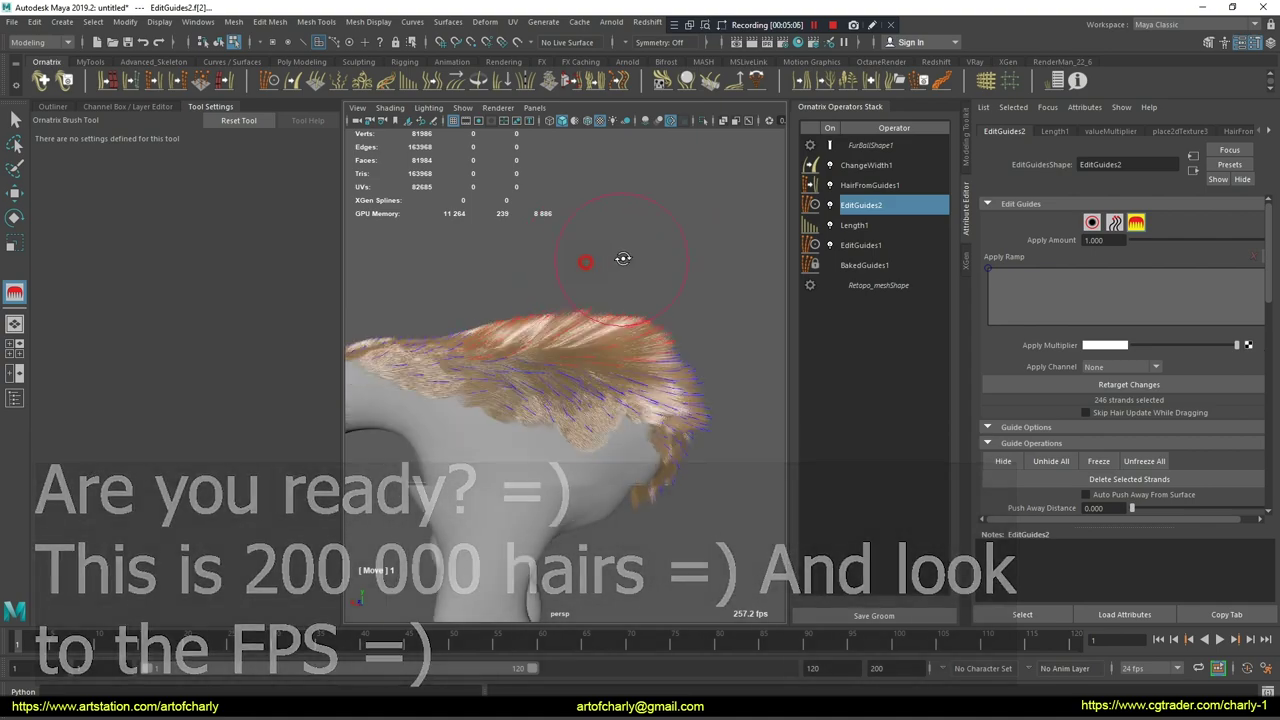
{"action": "mouse_move", "coordinate": [580, 337]}
{"action": "left_mouse_down"}
{"action": "mouse_move", "coordinate": [485, 325]}
{"action": "mouse_move", "coordinate": [534, 286]}
{"action": "mouse_move", "coordinate": [523, 297]}
{"action": "mouse_move", "coordinate": [623, 303]}
{"action": "left_mouse_up"}
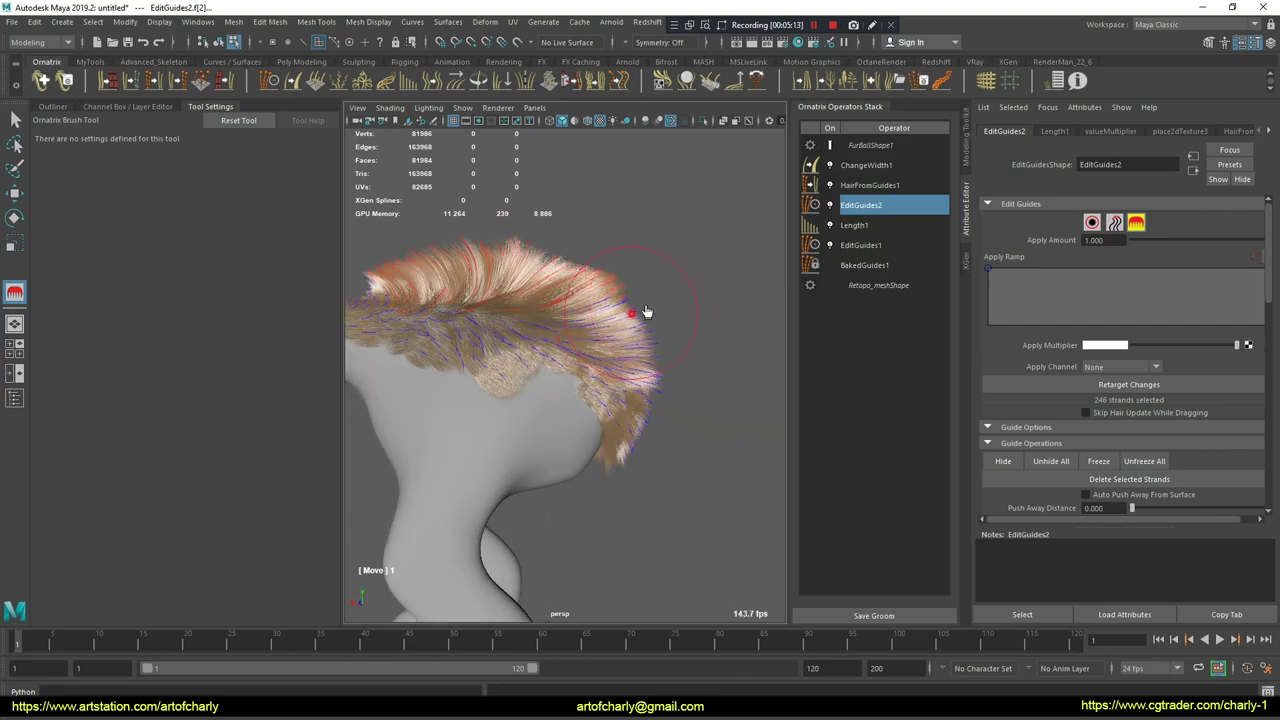
{"action": "mouse_move", "coordinate": [651, 371]}
{"action": "left_mouse_down", "text": "alt"}
{"action": "mouse_move", "coordinate": [528, 425]}
{"action": "mouse_move", "coordinate": [594, 440]}
{"action": "mouse_move", "coordinate": [503, 500]}
{"action": "mouse_move", "coordinate": [494, 437]}
{"action": "mouse_move", "coordinate": [443, 423]}
{"action": "mouse_move", "coordinate": [495, 397]}
{"action": "mouse_move", "coordinate": [560, 421]}
{"action": "mouse_move", "coordinate": [671, 374]}
{"action": "mouse_move", "coordinate": [617, 340]}
{"action": "mouse_move", "coordinate": [850, 326]}
{"action": "left_mouse_up", "text": "alt"}
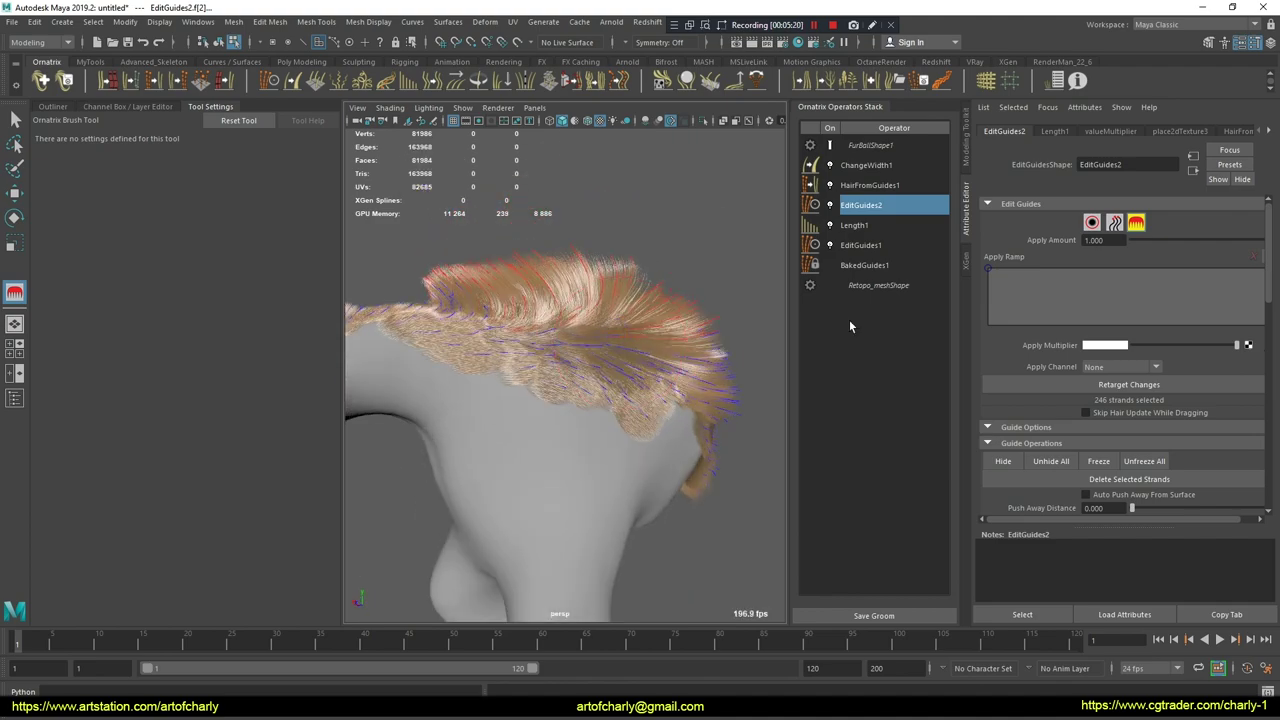
{"action": "scroll", "coordinate": [1150, 330], "scroll_direction": "down", "scroll_amount": 3}
- Set the brush mirror axis to Z and turn off tablet pressure for guide brushing
{"action": "scroll", "coordinate": [1140, 370], "scroll_direction": "down", "scroll_amount": 3}
{"action": "scroll", "coordinate": [1134, 404], "scroll_direction": "down", "scroll_amount": 2}
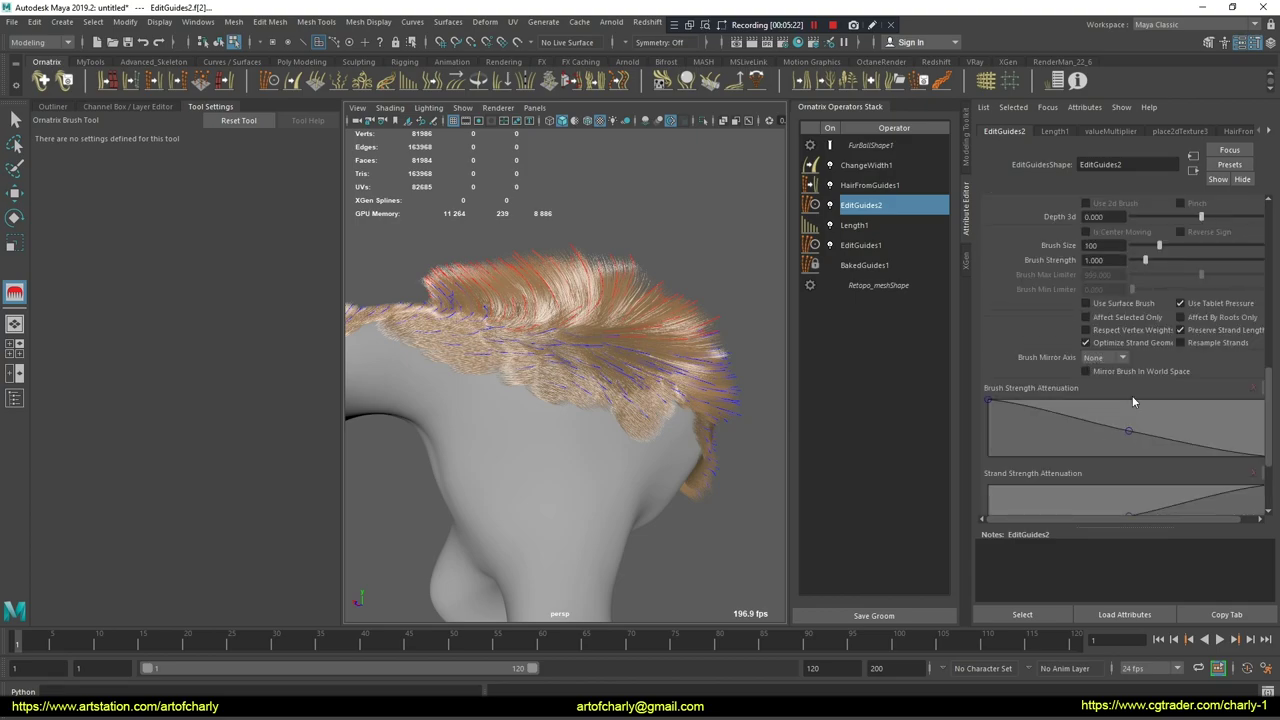
{"action": "left_click", "coordinate": [1103, 357]}
{"action": "left_click", "coordinate": [1100, 402]}
{"action": "mouse_move", "coordinate": [400, 357]}
{"action": "left_mouse_down", "text": "alt"}
{"action": "mouse_move", "coordinate": [620, 290]}
{"action": "mouse_move", "coordinate": [585, 330]}
{"action": "mouse_move", "coordinate": [649, 363]}
{"action": "mouse_move", "coordinate": [563, 363]}
{"action": "mouse_move", "coordinate": [582, 425]}
{"action": "left_mouse_up", "text": "alt"}
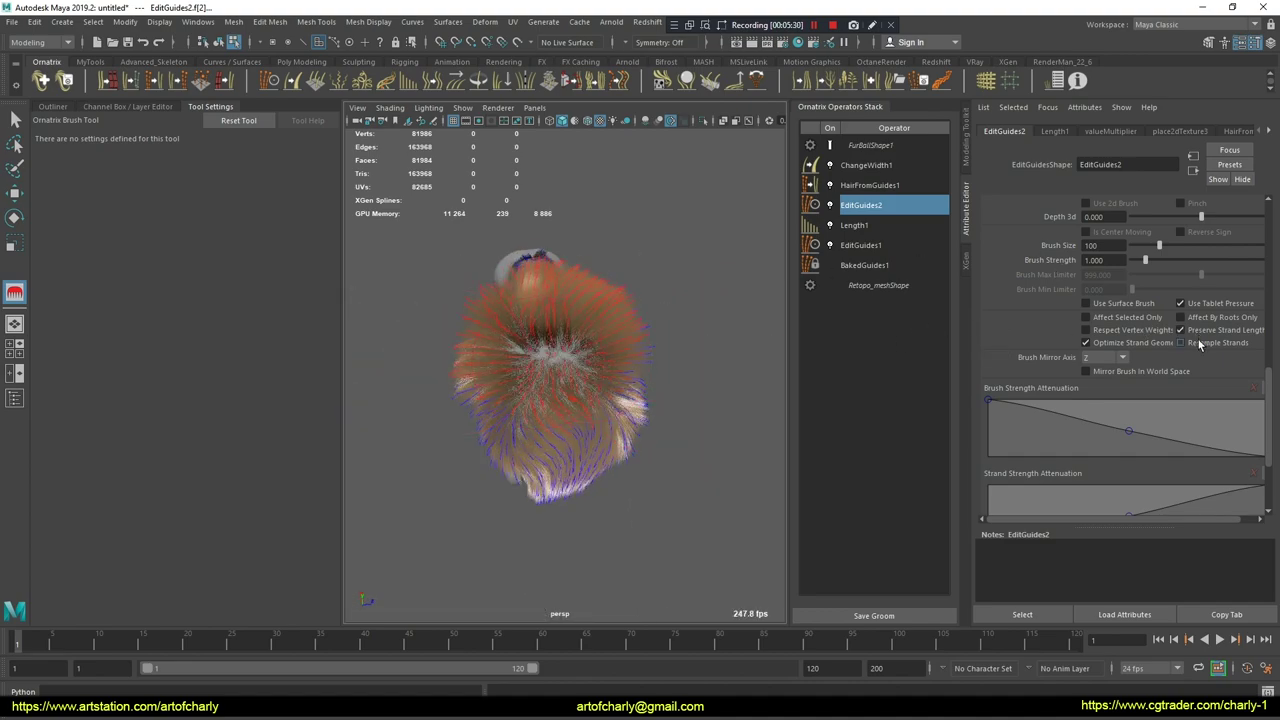
{"action": "left_click", "coordinate": [1181, 304]}
- In full-screen view, comb the back hair into a tall central crest, then restore the layout
{"action": "left_click_drag", "start_coordinate": [495, 442], "coordinate": [457, 486], "text": "alt"}
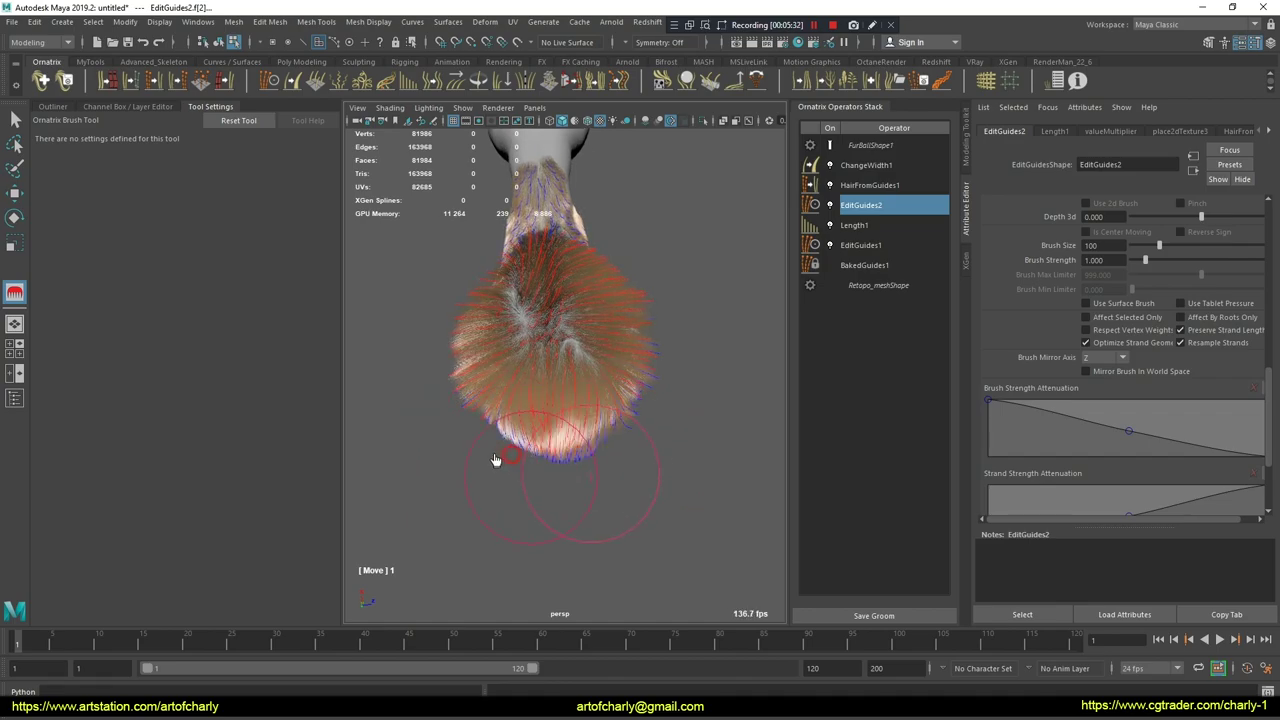
{"action": "mouse_move", "coordinate": [553, 457]}
{"action": "left_mouse_down", "text": "alt"}
{"action": "mouse_move", "coordinate": [594, 363]}
{"action": "mouse_move", "coordinate": [457, 326]}
{"action": "mouse_move", "coordinate": [534, 443]}
{"action": "mouse_move", "coordinate": [544, 380]}
{"action": "mouse_move", "coordinate": [596, 322]}
{"action": "mouse_move", "coordinate": [580, 325]}
{"action": "left_mouse_up", "text": "alt"}
{"action": "key", "text": "space"}
{"action": "mouse_move", "coordinate": [586, 371]}
{"action": "left_mouse_down", "text": "alt"}
{"action": "mouse_move", "coordinate": [543, 351]}
{"action": "mouse_move", "coordinate": [713, 323]}
{"action": "left_mouse_up", "text": "alt"}
{"action": "left_click_drag", "start_coordinate": [788, 351], "coordinate": [754, 197], "text": "alt"}
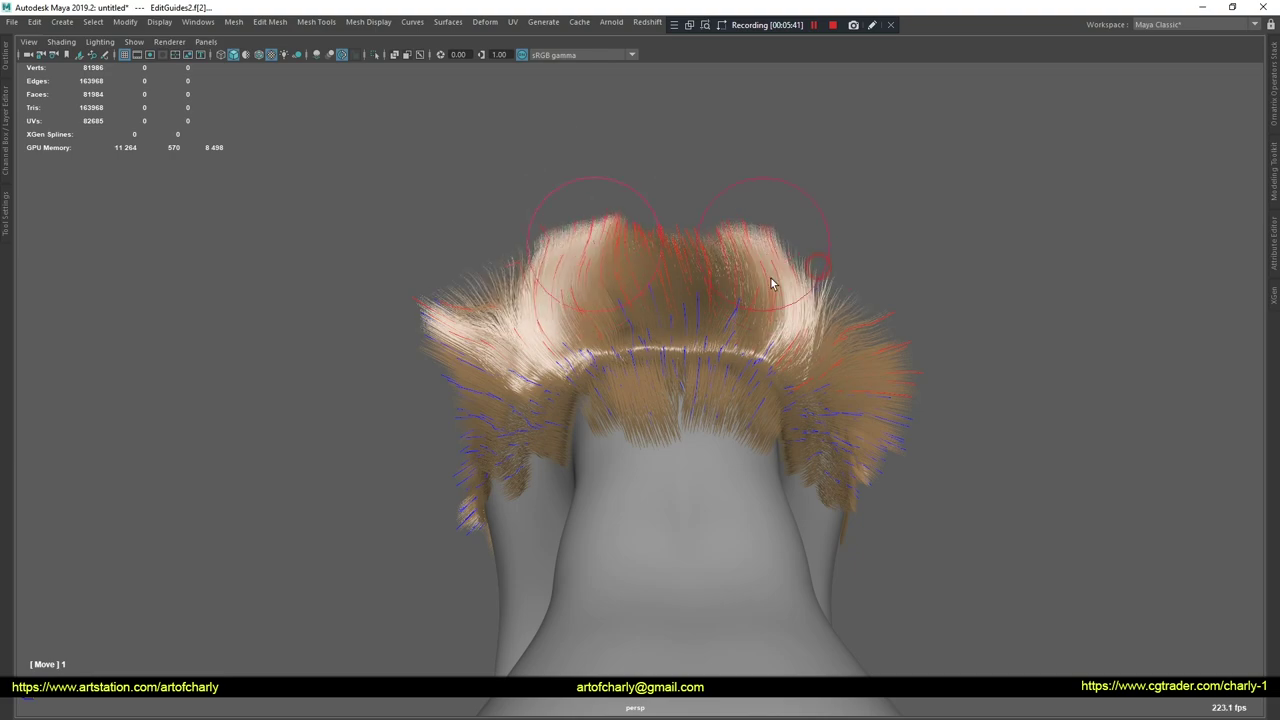
{"action": "left_click_drag", "start_coordinate": [768, 267], "coordinate": [724, 194]}
{"action": "mouse_move", "coordinate": [880, 323]}
{"action": "left_mouse_down"}
{"action": "mouse_move", "coordinate": [803, 203]}
{"action": "mouse_move", "coordinate": [890, 247]}
{"action": "mouse_move", "coordinate": [395, 17]}
{"action": "left_mouse_up"}
{"action": "left_click", "coordinate": [318, 56]}
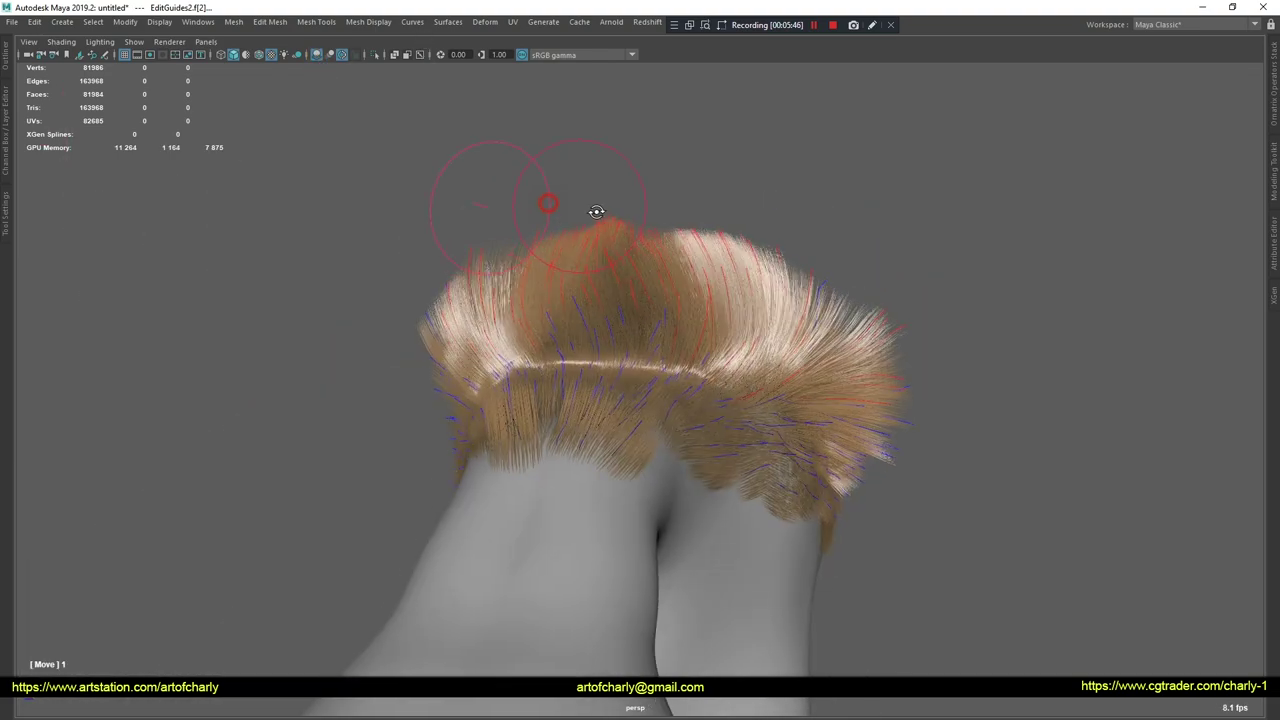
{"action": "left_click_drag", "start_coordinate": [597, 209], "coordinate": [471, 334], "text": "alt"}
{"action": "mouse_move", "coordinate": [536, 232]}
{"action": "left_mouse_down", "text": "alt"}
{"action": "mouse_move", "coordinate": [586, 300]}
{"action": "mouse_move", "coordinate": [437, 286]}
{"action": "mouse_move", "coordinate": [611, 363]}
{"action": "mouse_move", "coordinate": [780, 277]}
{"action": "left_mouse_up", "text": "alt"}
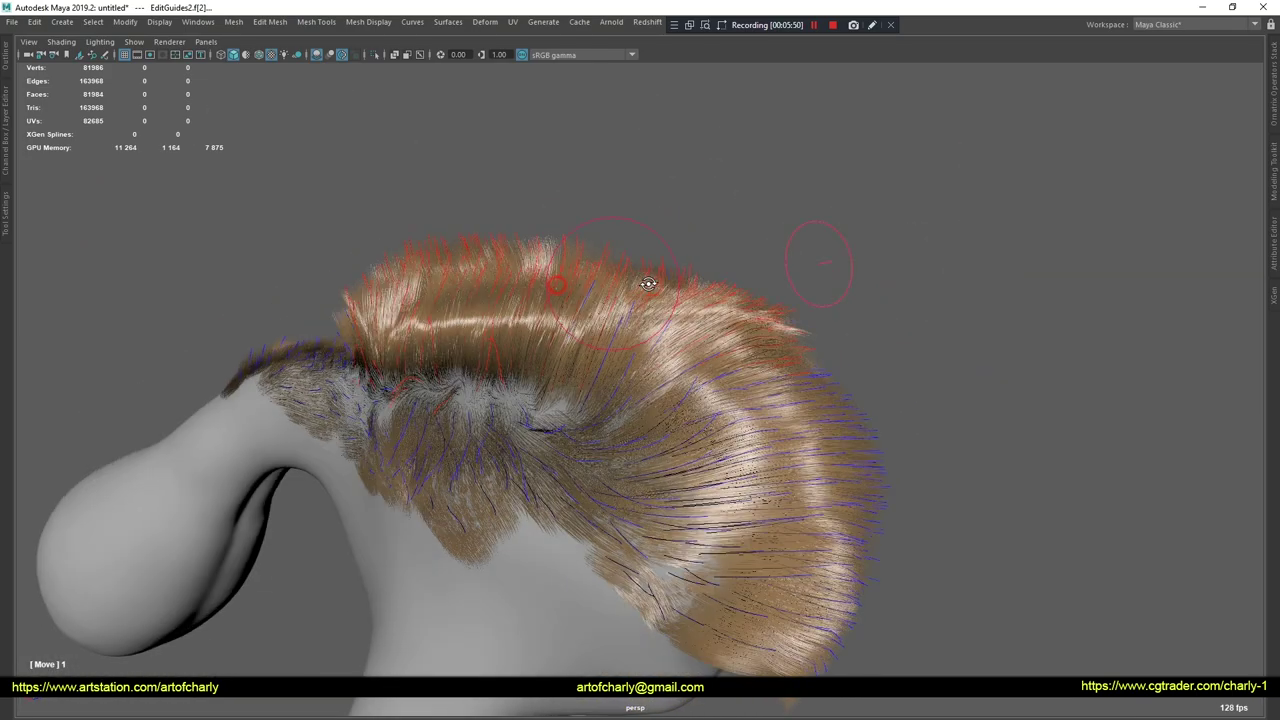
{"action": "left_click_drag", "start_coordinate": [684, 379], "coordinate": [612, 302], "text": "alt"}
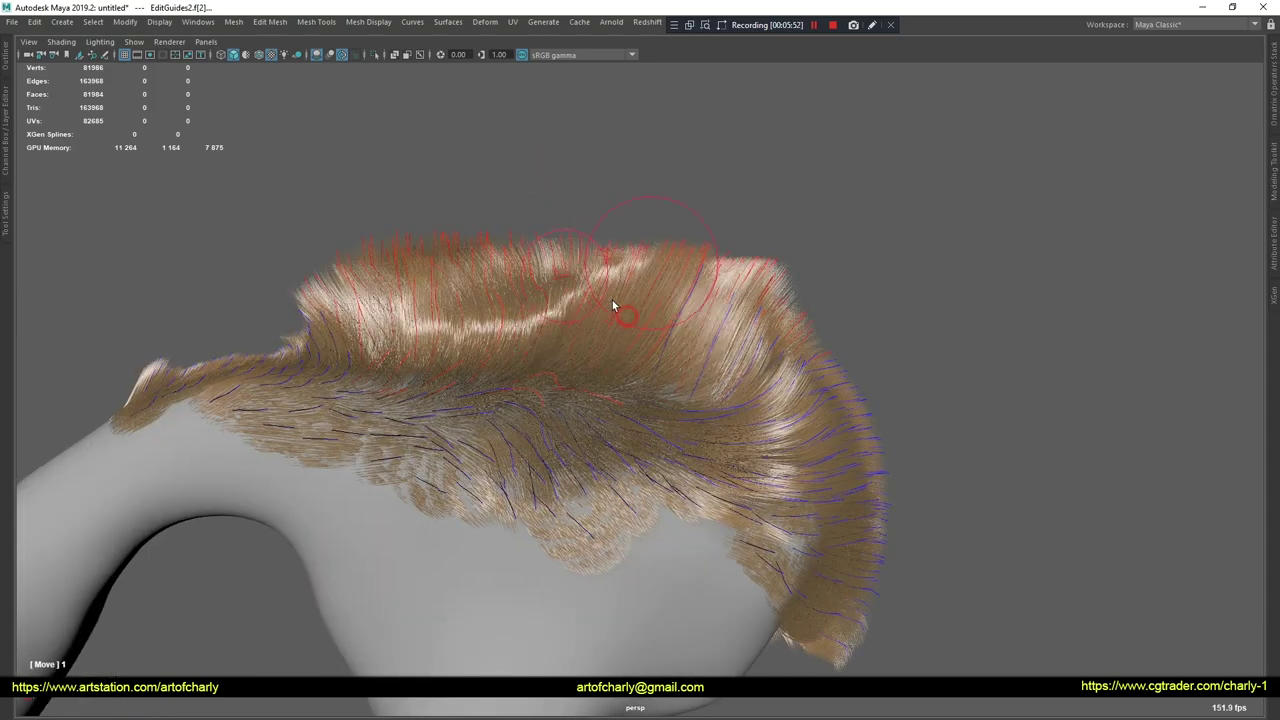
{"action": "key", "text": "ctrl+space"}
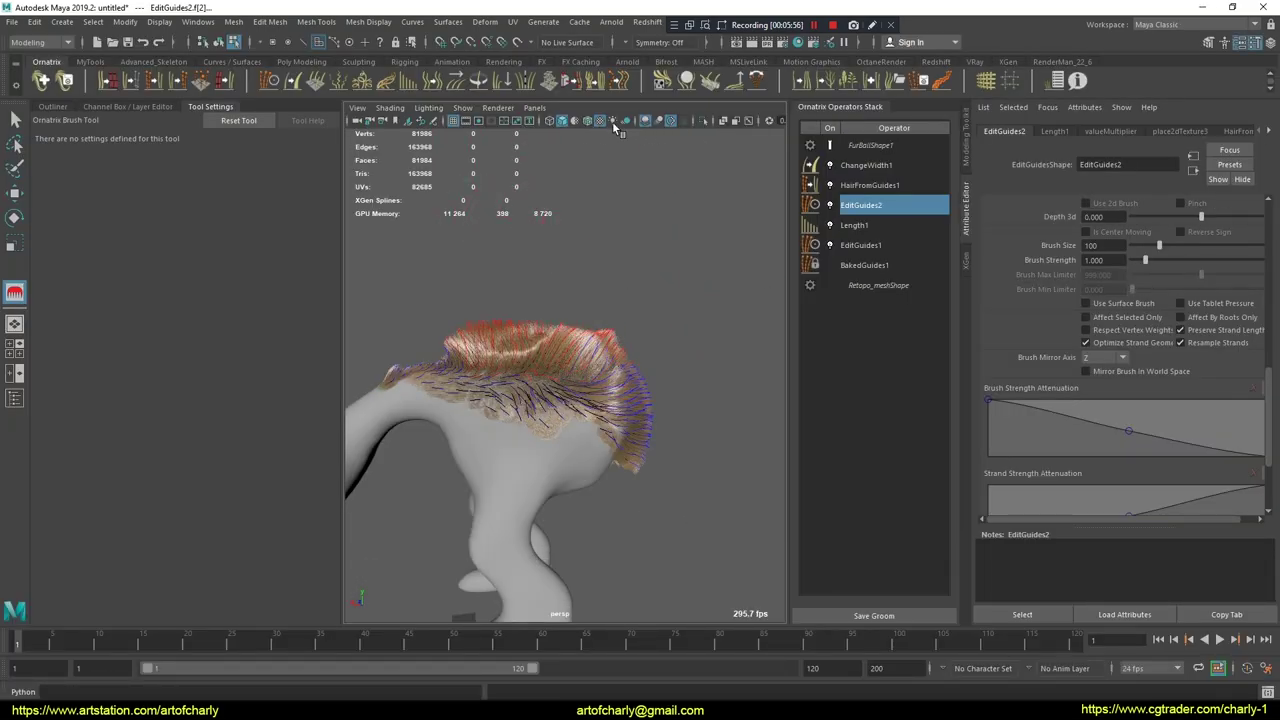
- Switch the EditGuides2 brush from Length back to Move
{"action": "left_click_drag", "start_coordinate": [580, 283], "coordinate": [749, 271], "text": "alt"}
{"action": "scroll", "coordinate": [1130, 373], "scroll_direction": "up", "scroll_amount": 3}
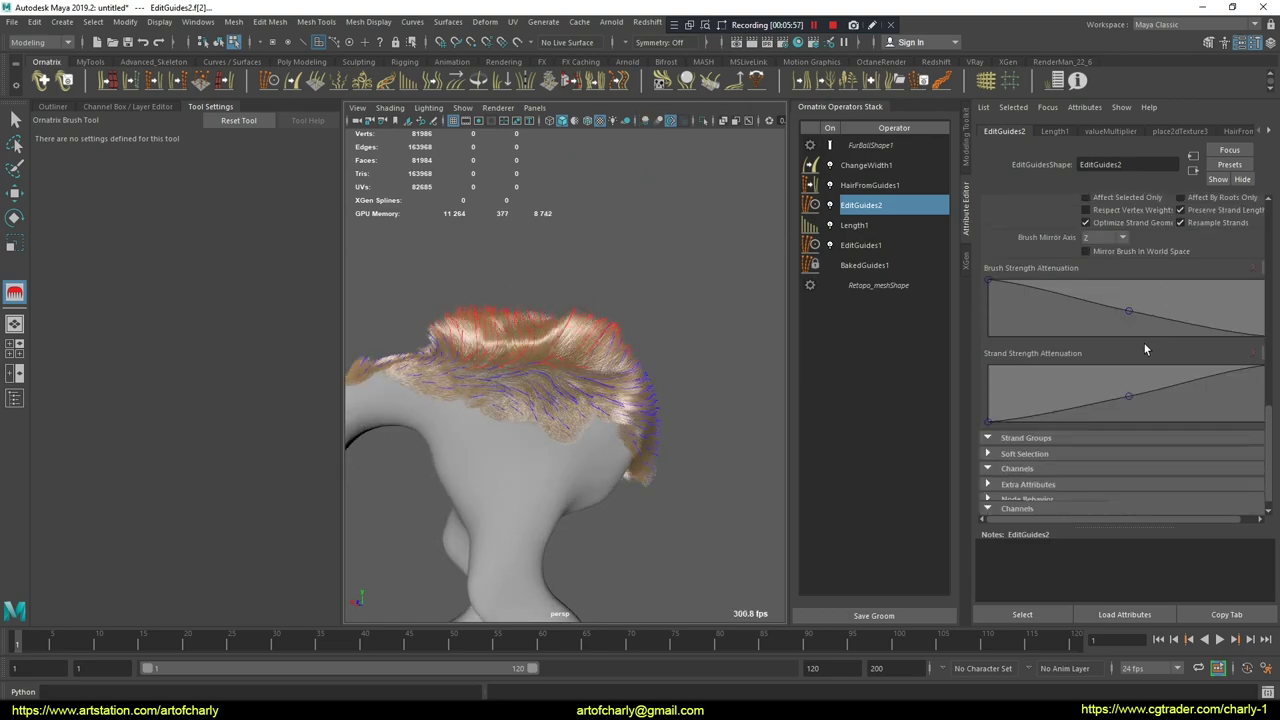
{"action": "scroll", "coordinate": [1130, 373], "scroll_direction": "up", "scroll_amount": 3}
{"action": "scroll", "coordinate": [1130, 373], "scroll_direction": "up", "scroll_amount": 4}
{"action": "left_click", "coordinate": [1116, 471]}
{"action": "mouse_move", "coordinate": [600, 400]}
{"action": "left_mouse_down", "text": "alt"}
{"action": "mouse_move", "coordinate": [580, 380]}
{"action": "mouse_move", "coordinate": [648, 320]}
{"action": "left_mouse_up", "text": "alt"}
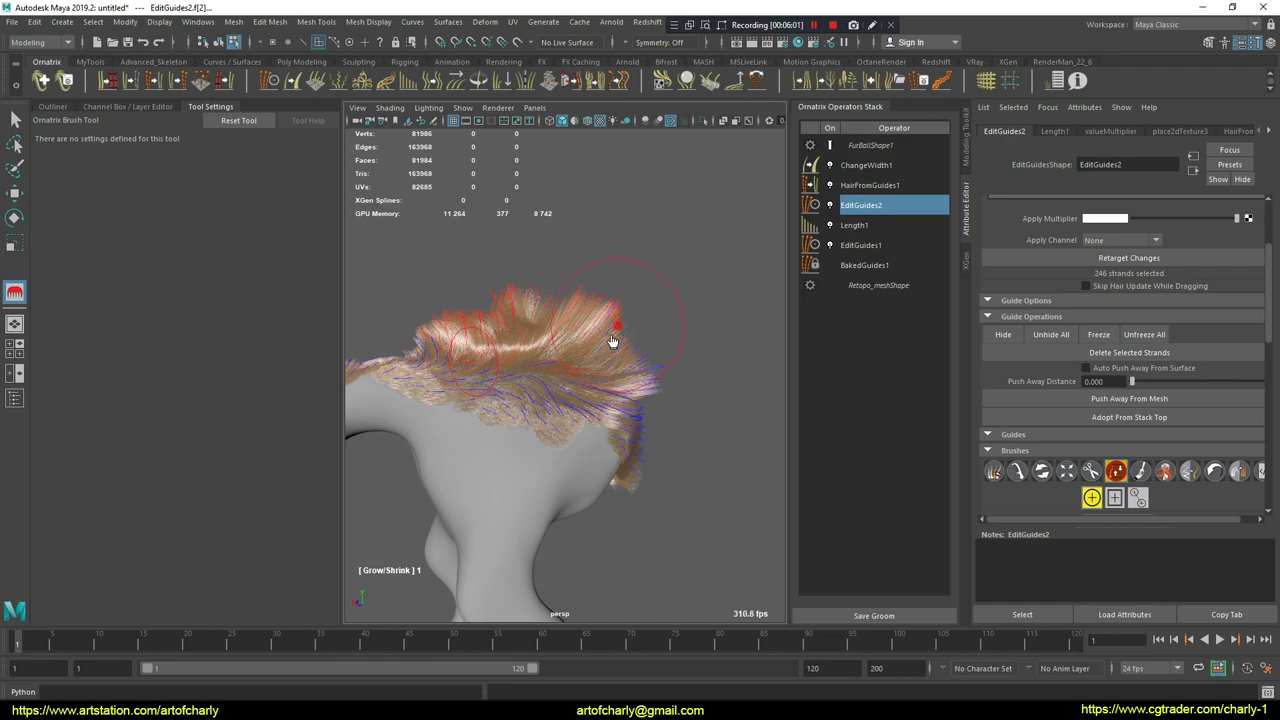
{"action": "left_click", "coordinate": [1017, 471]}
- Comb the head hair backward and pull the side strands down, then add a Symmetry operator
{"action": "mouse_move", "coordinate": [486, 297]}
{"action": "left_mouse_down", "text": "alt"}
{"action": "mouse_move", "coordinate": [543, 300]}
{"action": "mouse_move", "coordinate": [608, 378]}
{"action": "mouse_move", "coordinate": [626, 491]}
{"action": "mouse_move", "coordinate": [540, 286]}
{"action": "mouse_move", "coordinate": [608, 267]}
{"action": "mouse_move", "coordinate": [645, 440]}
{"action": "mouse_move", "coordinate": [694, 363]}
{"action": "mouse_move", "coordinate": [686, 294]}
{"action": "mouse_move", "coordinate": [635, 340]}
{"action": "mouse_move", "coordinate": [651, 349]}
{"action": "mouse_move", "coordinate": [674, 320]}
{"action": "mouse_move", "coordinate": [597, 314]}
{"action": "mouse_move", "coordinate": [600, 380]}
{"action": "mouse_move", "coordinate": [680, 394]}
{"action": "left_mouse_up", "text": "alt"}
{"action": "right_click_drag", "start_coordinate": [680, 394], "coordinate": [651, 346], "text": "alt"}
{"action": "left_click_drag", "start_coordinate": [699, 379], "coordinate": [681, 416]}
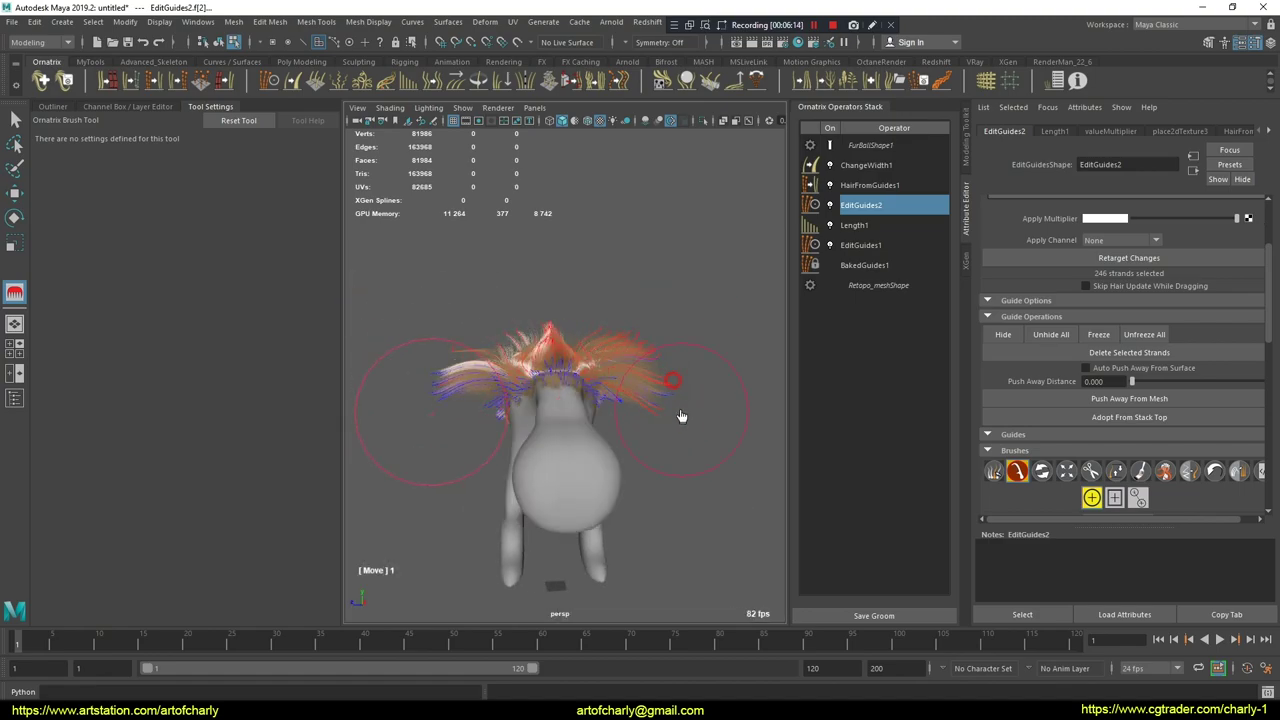
{"action": "mouse_move", "coordinate": [689, 360]}
{"action": "left_mouse_down", "text": "alt"}
{"action": "mouse_move", "coordinate": [477, 371]}
{"action": "mouse_move", "coordinate": [568, 418]}
{"action": "left_mouse_up", "text": "alt"}
{"action": "right_click_drag", "start_coordinate": [568, 418], "coordinate": [654, 371], "text": "alt"}
{"action": "mouse_move", "coordinate": [654, 371]}
{"action": "left_mouse_down", "text": "alt"}
{"action": "mouse_move", "coordinate": [608, 353]}
{"action": "mouse_move", "coordinate": [677, 303]}
{"action": "mouse_move", "coordinate": [689, 309]}
{"action": "mouse_move", "coordinate": [674, 361]}
{"action": "left_mouse_up", "text": "alt"}
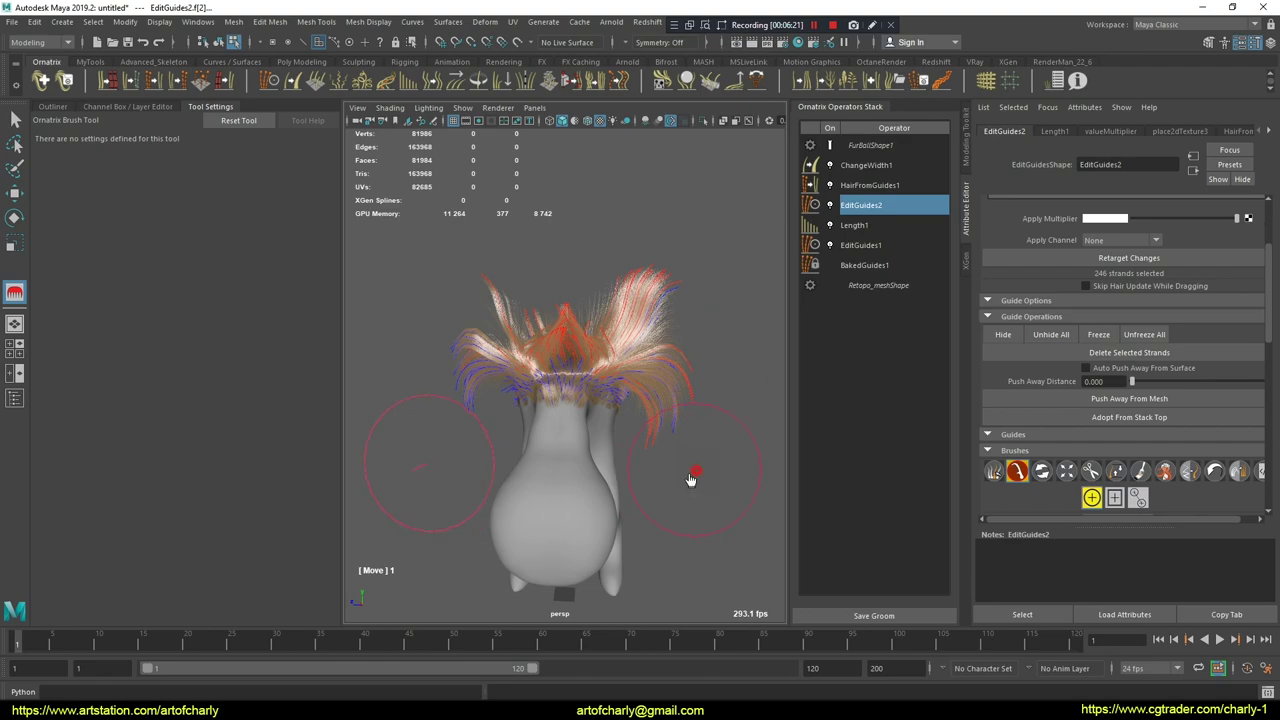
{"action": "left_click", "coordinate": [529, 86]}
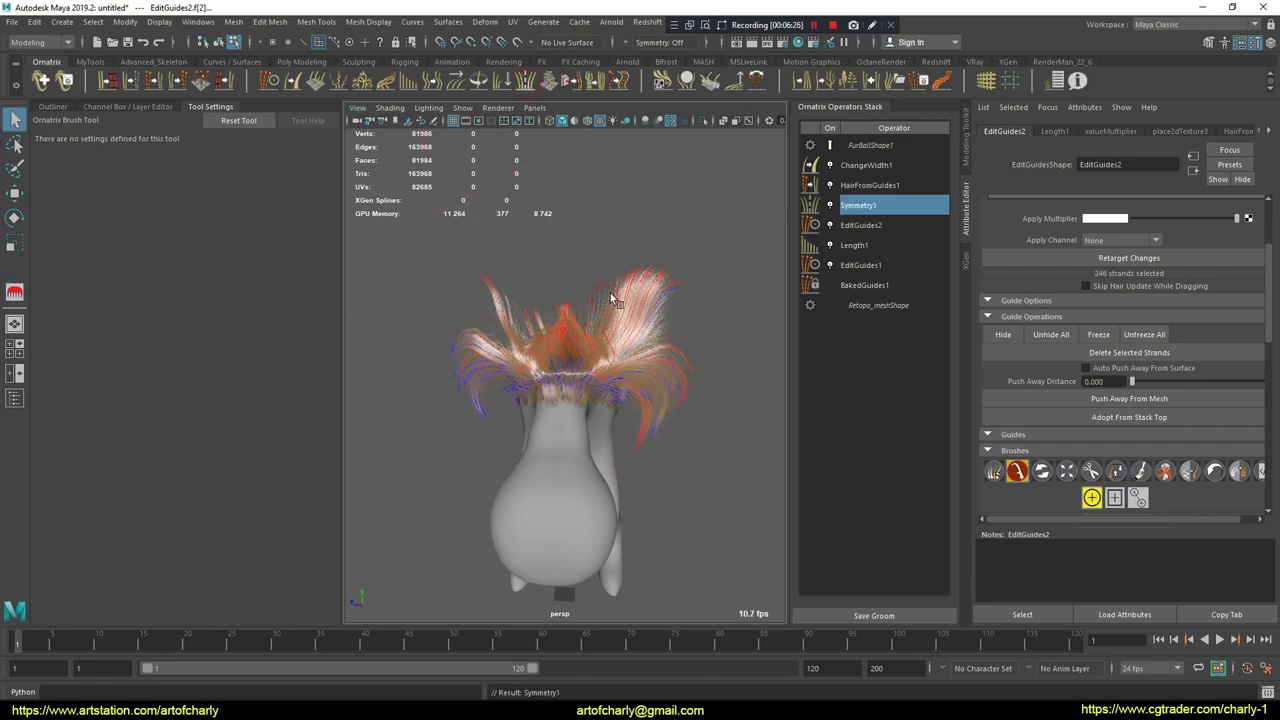
- Set Symmetry1's plane axis to z to mirror the combed hair
{"action": "left_click", "coordinate": [589, 278]}
{"action": "mouse_move", "coordinate": [608, 244]}
{"action": "left_mouse_down", "text": "alt"}
{"action": "mouse_move", "coordinate": [634, 294]}
{"action": "mouse_move", "coordinate": [592, 285]}
{"action": "mouse_move", "coordinate": [555, 322]}
{"action": "left_mouse_up", "text": "alt"}
{"action": "left_click", "coordinate": [858, 205]}
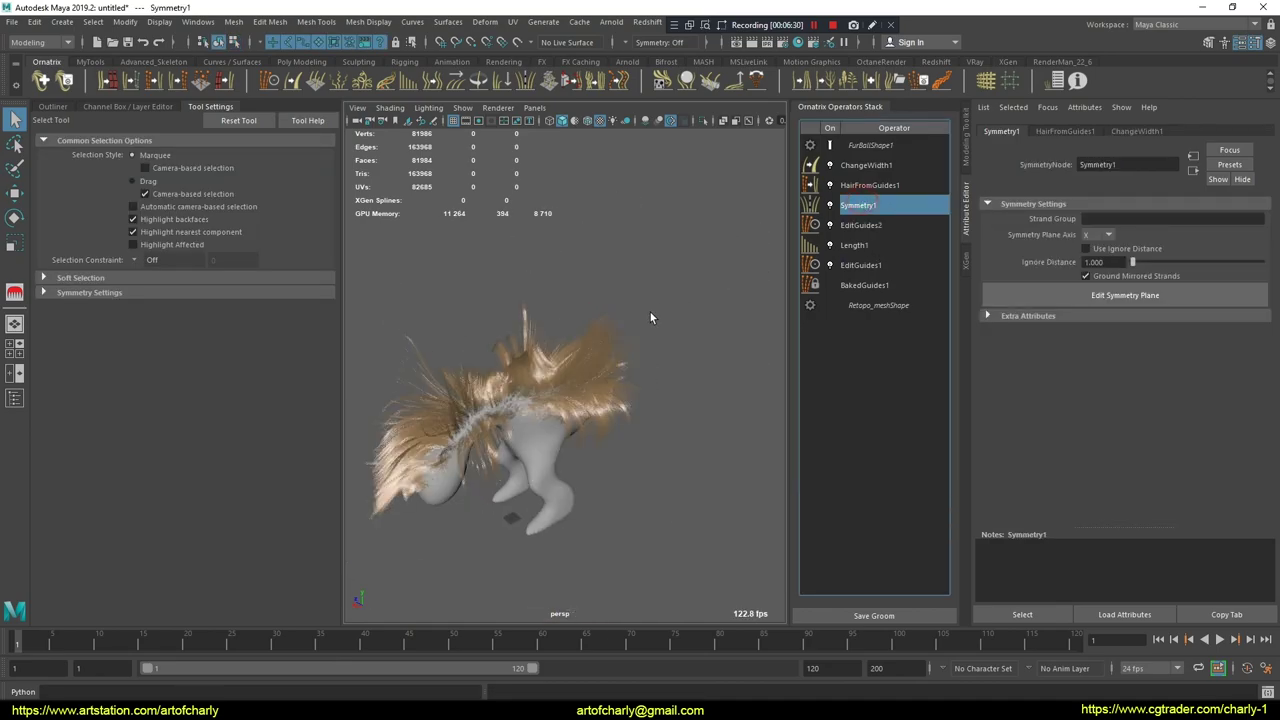
{"action": "left_click_drag", "start_coordinate": [650, 312], "coordinate": [609, 329], "text": "alt"}
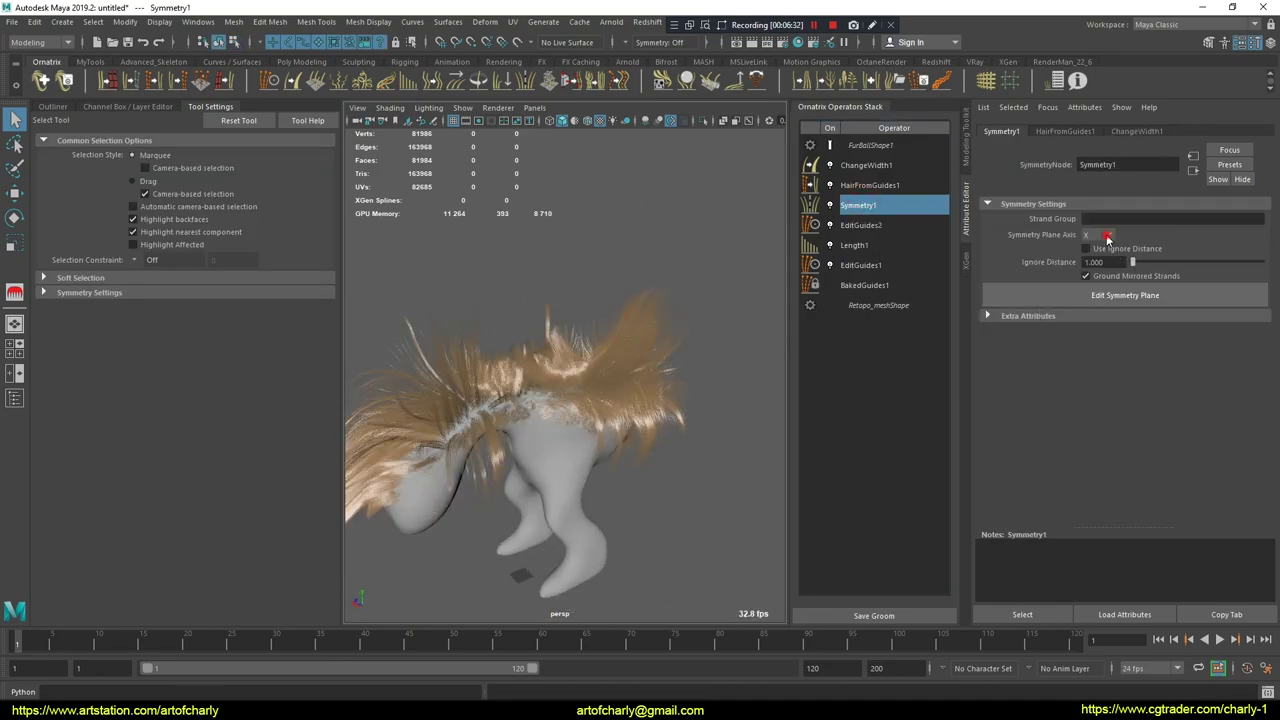
{"action": "left_click", "coordinate": [1093, 275]}
{"action": "mouse_move", "coordinate": [666, 244]}
{"action": "left_mouse_down", "text": "alt"}
{"action": "mouse_move", "coordinate": [623, 277]}
{"action": "mouse_move", "coordinate": [686, 337]}
{"action": "mouse_move", "coordinate": [535, 356]}
{"action": "left_mouse_up", "text": "alt"}
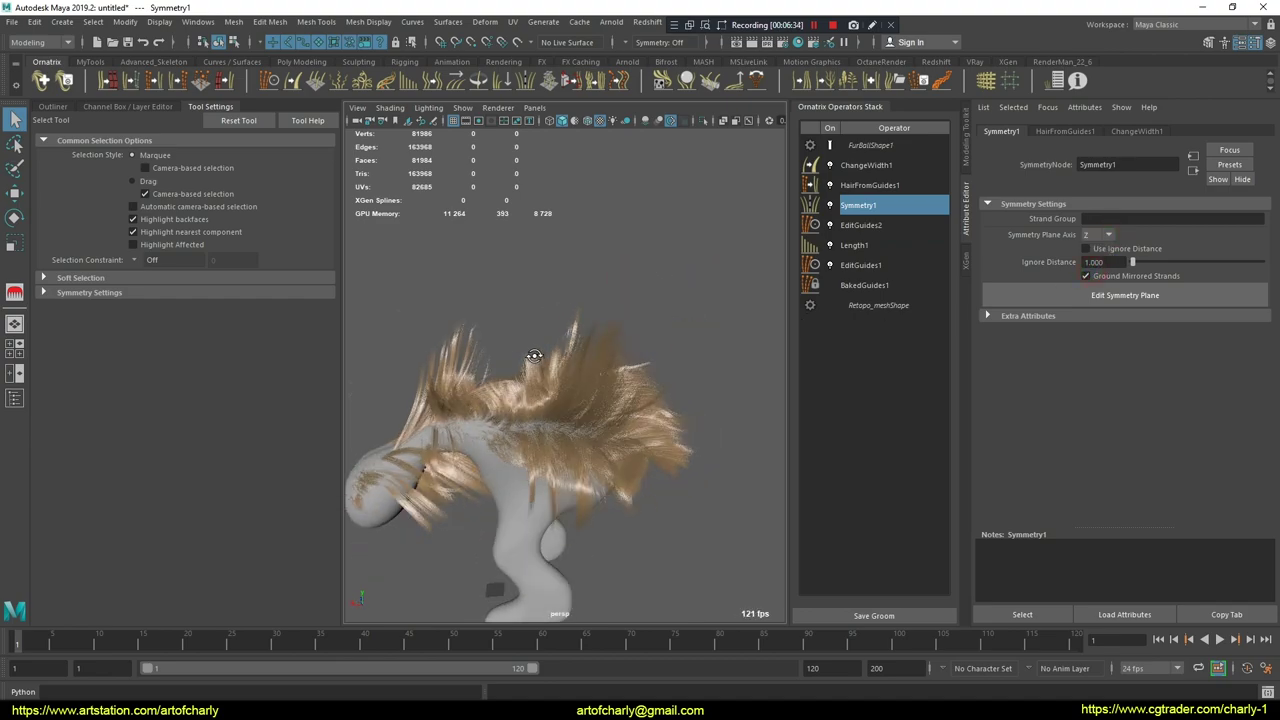
- Add another EditGuides operator and collapse the guide operators into BakedGuides2
{"action": "left_click", "coordinate": [270, 82]}
{"action": "left_click_drag", "start_coordinate": [591, 271], "coordinate": [541, 281], "text": "alt"}
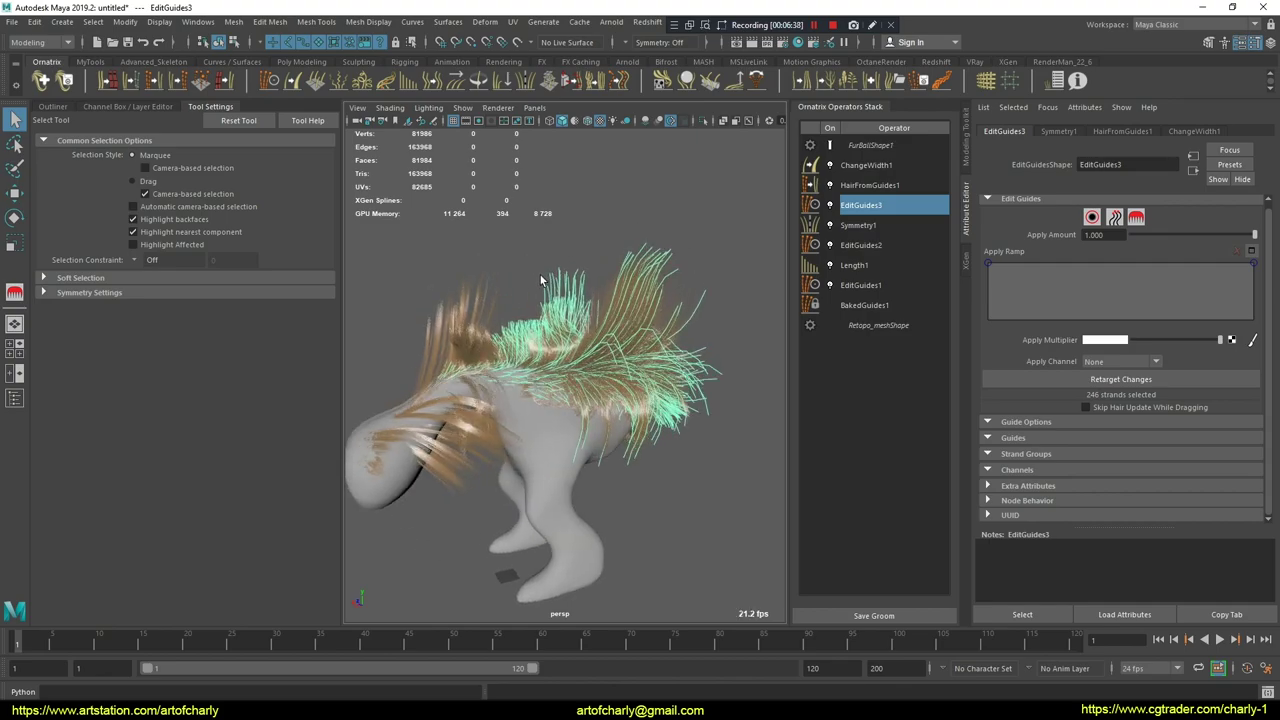
{"action": "right_click", "coordinate": [873, 210]}
{"action": "left_click", "coordinate": [913, 251]}
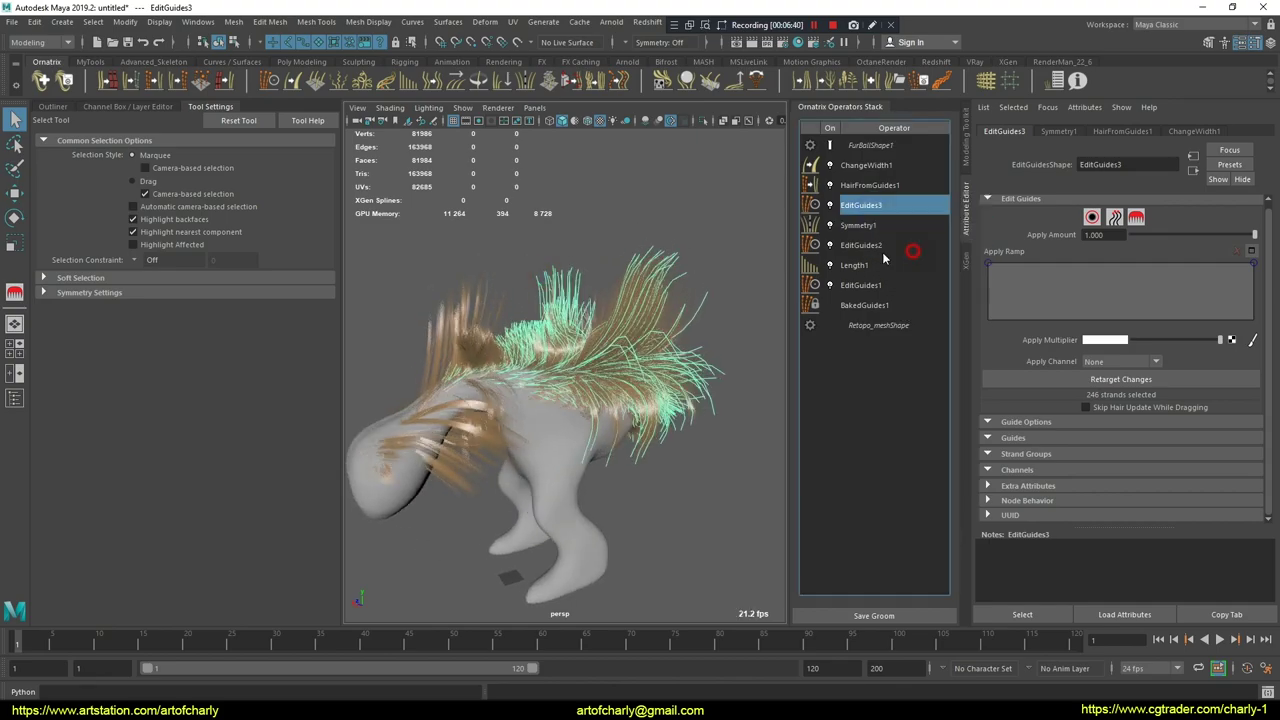
{"action": "left_click", "coordinate": [870, 186]}
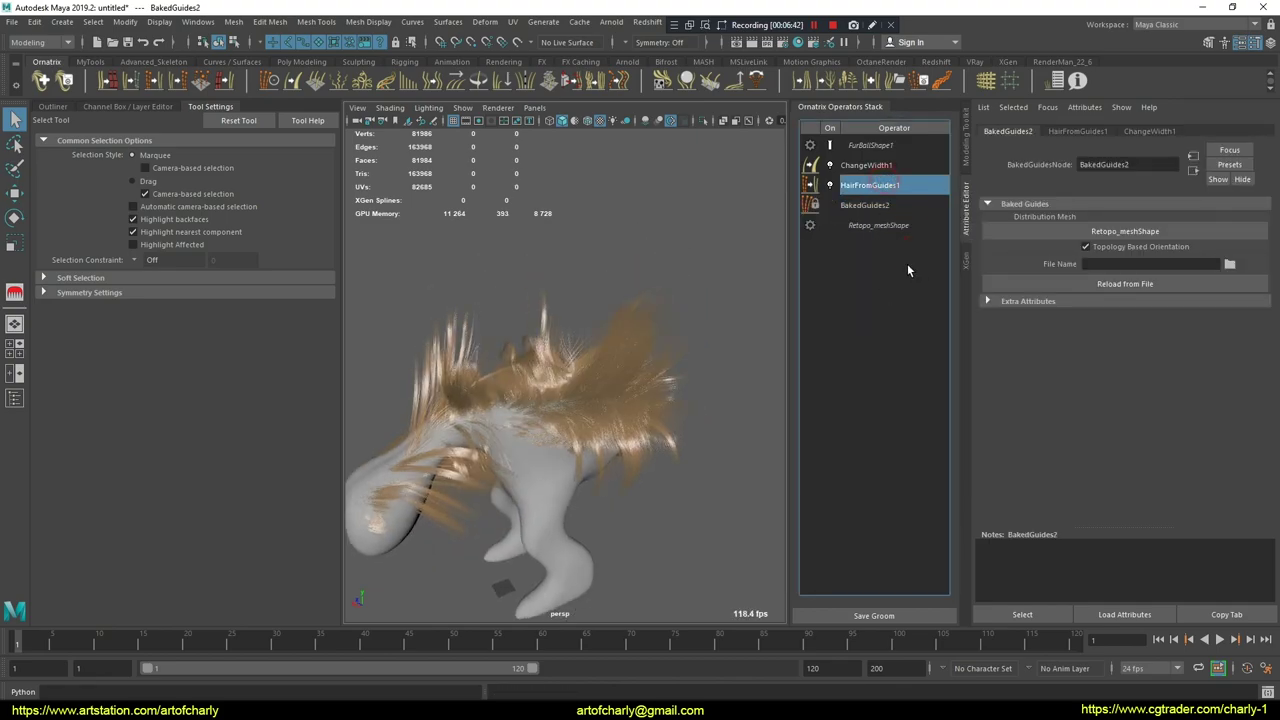
- Create a JPEG Distribution Multiplier map with Black start colour for HairFromGuides1, overwriting the existing file
{"action": "scroll", "coordinate": [1050, 330], "scroll_direction": "down", "scroll_amount": 2}
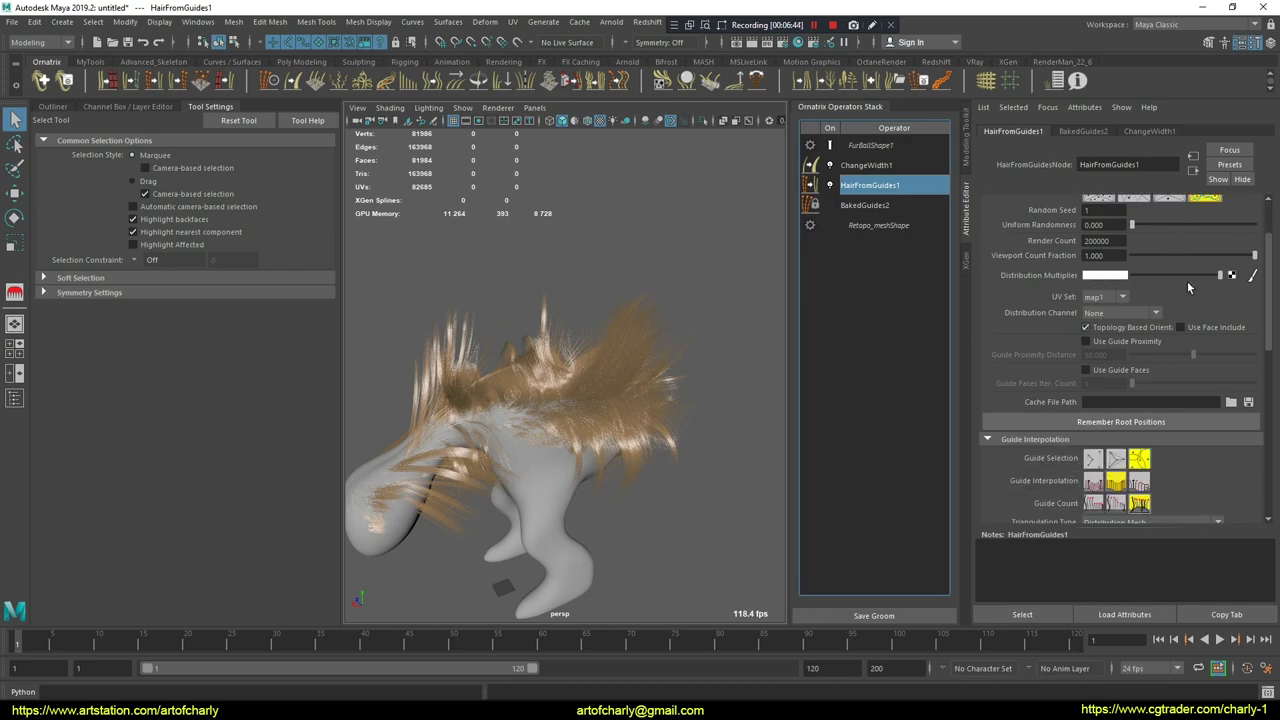
{"action": "left_click", "coordinate": [1251, 277]}
{"action": "left_click", "coordinate": [604, 316]}
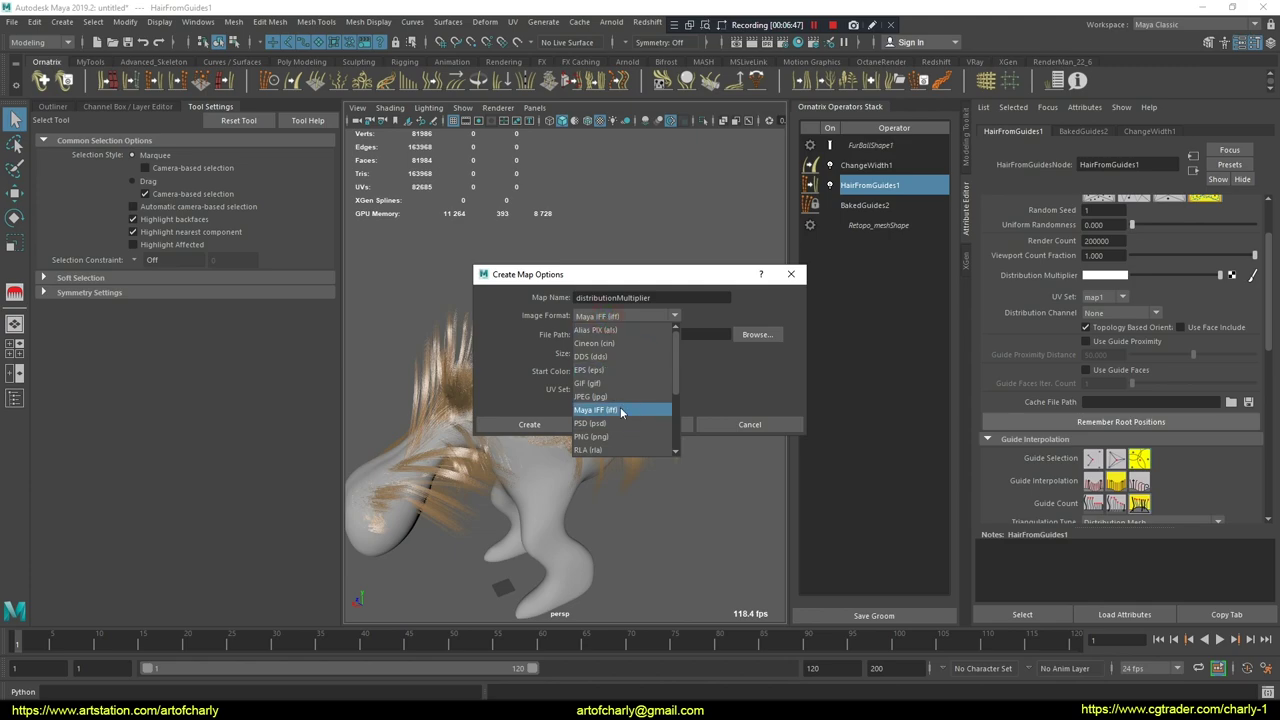
{"action": "scroll", "coordinate": [608, 364], "scroll_direction": "down", "scroll_amount": 1}
{"action": "left_click", "coordinate": [600, 358]}
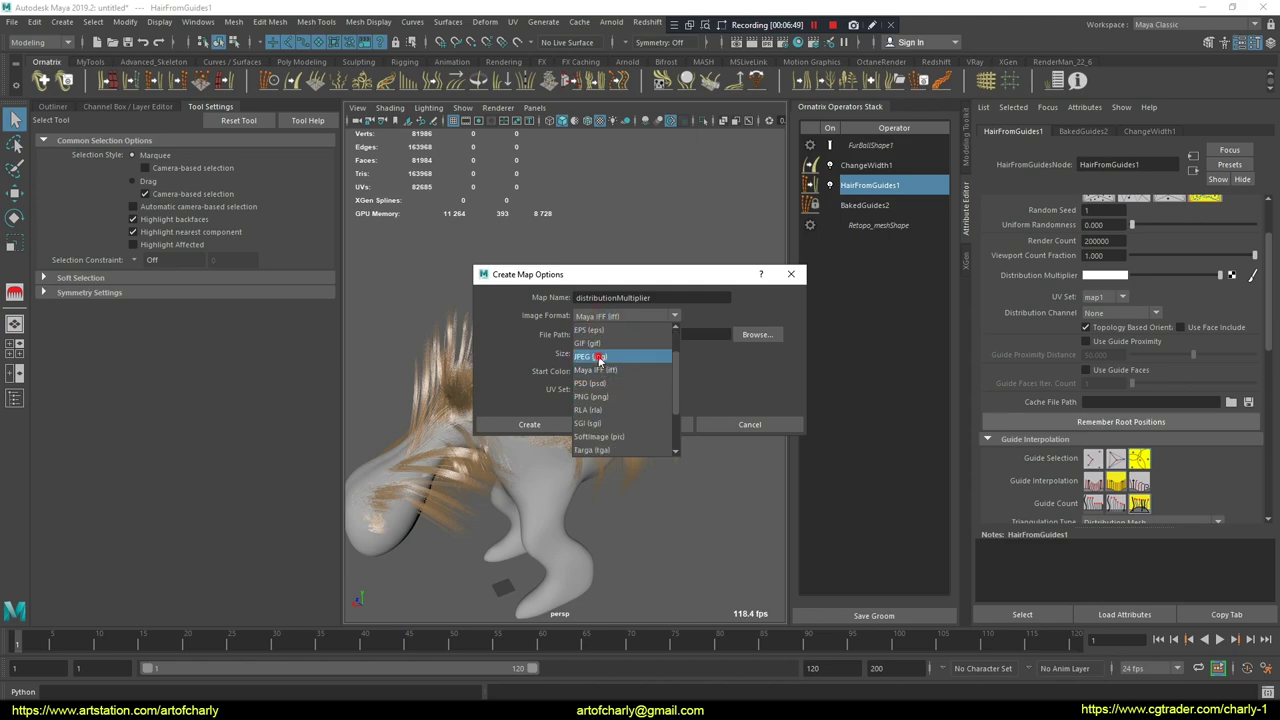
{"action": "left_click", "coordinate": [601, 373]}
{"action": "left_click", "coordinate": [583, 425]}
{"action": "left_click", "coordinate": [592, 373]}
{"action": "left_click", "coordinate": [591, 412]}
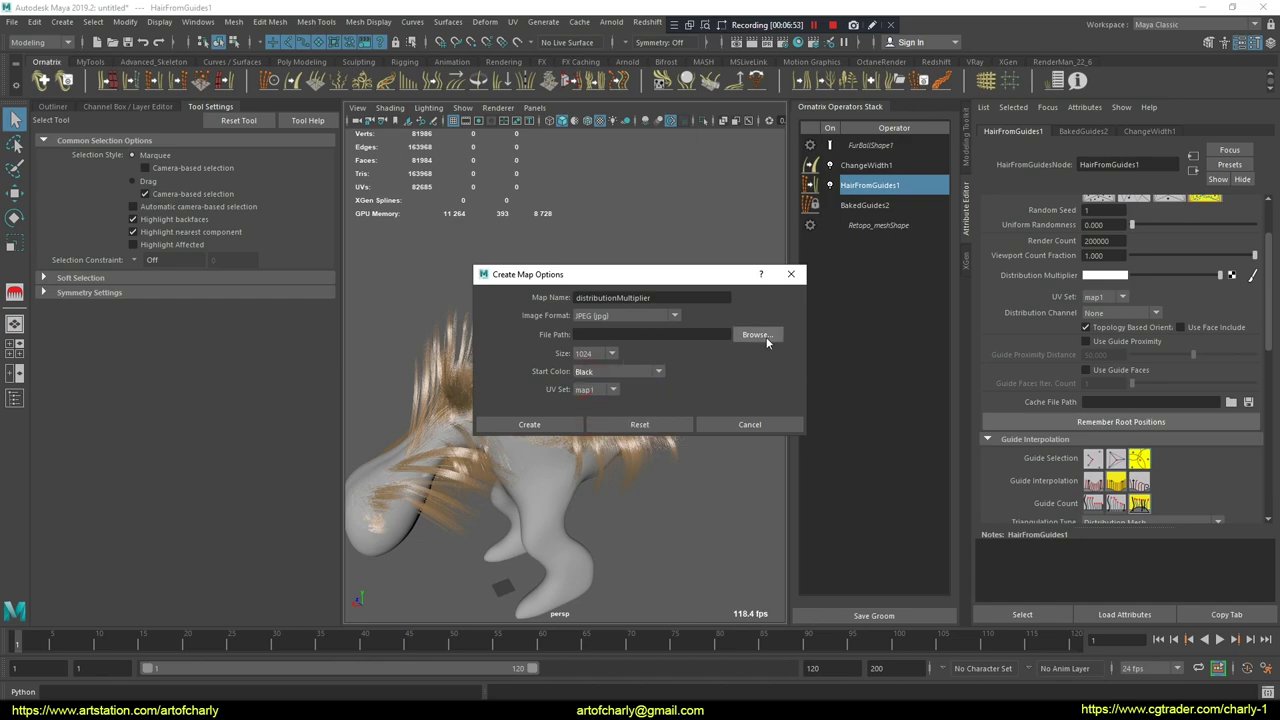
{"action": "left_click", "coordinate": [530, 425]}
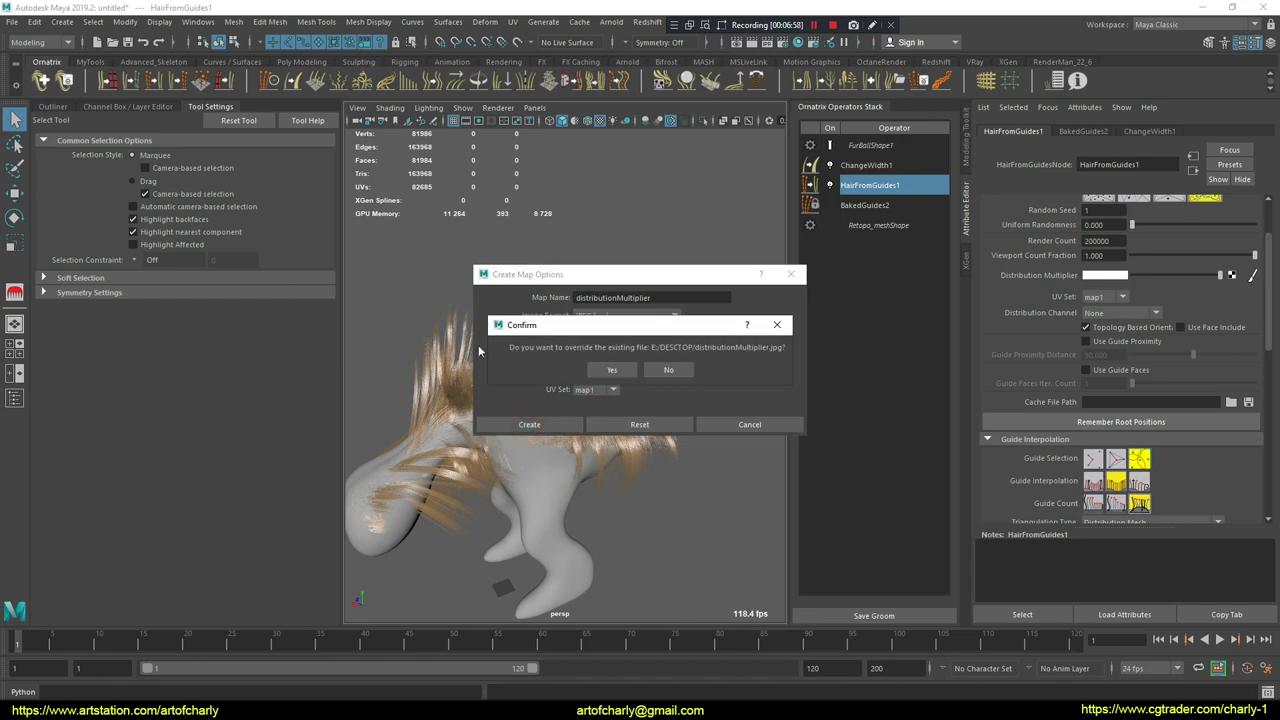
{"action": "left_click", "coordinate": [606, 370]}
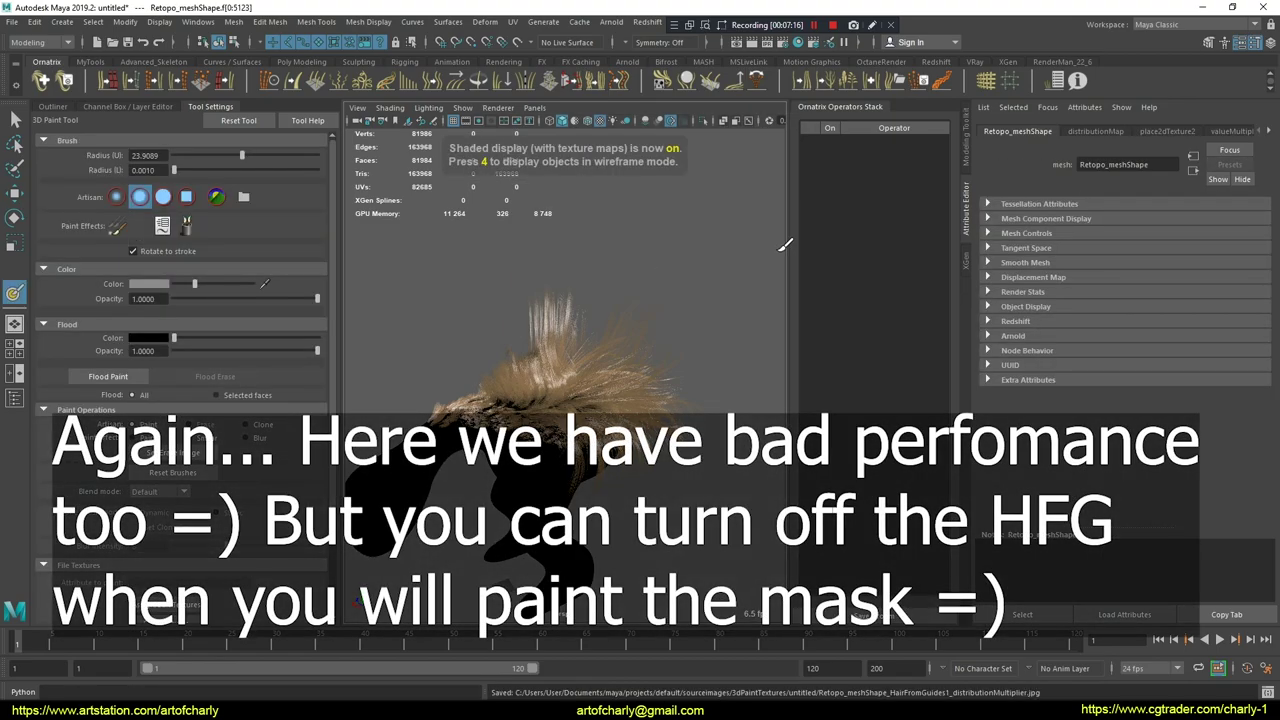
- Scroll back up in the attribute panel while the 3D Paint Tool opens on Retopo_meshShape
{"action": "scroll", "coordinate": [505, 402], "scroll_direction": "up", "scroll_amount": 2}
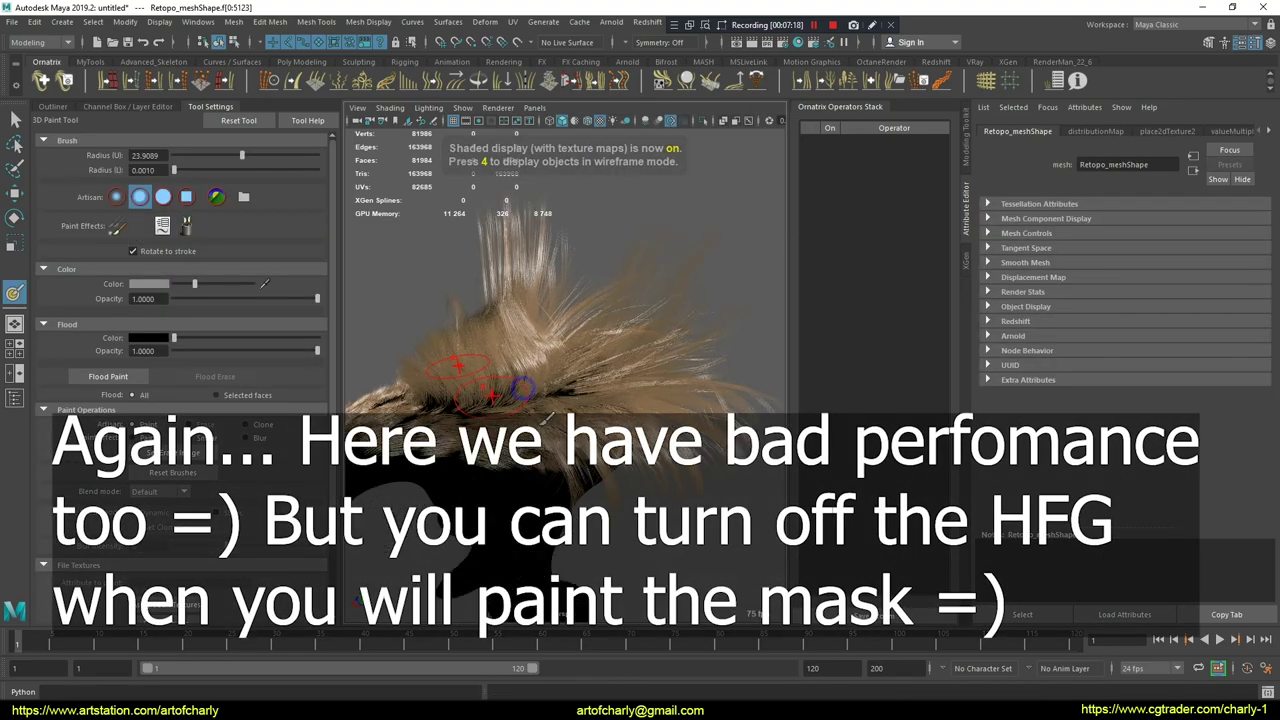
{"action": "scroll", "coordinate": [515, 408], "scroll_direction": "up", "scroll_amount": 2}
{"action": "scroll", "coordinate": [528, 416], "scroll_direction": "up", "scroll_amount": 2}
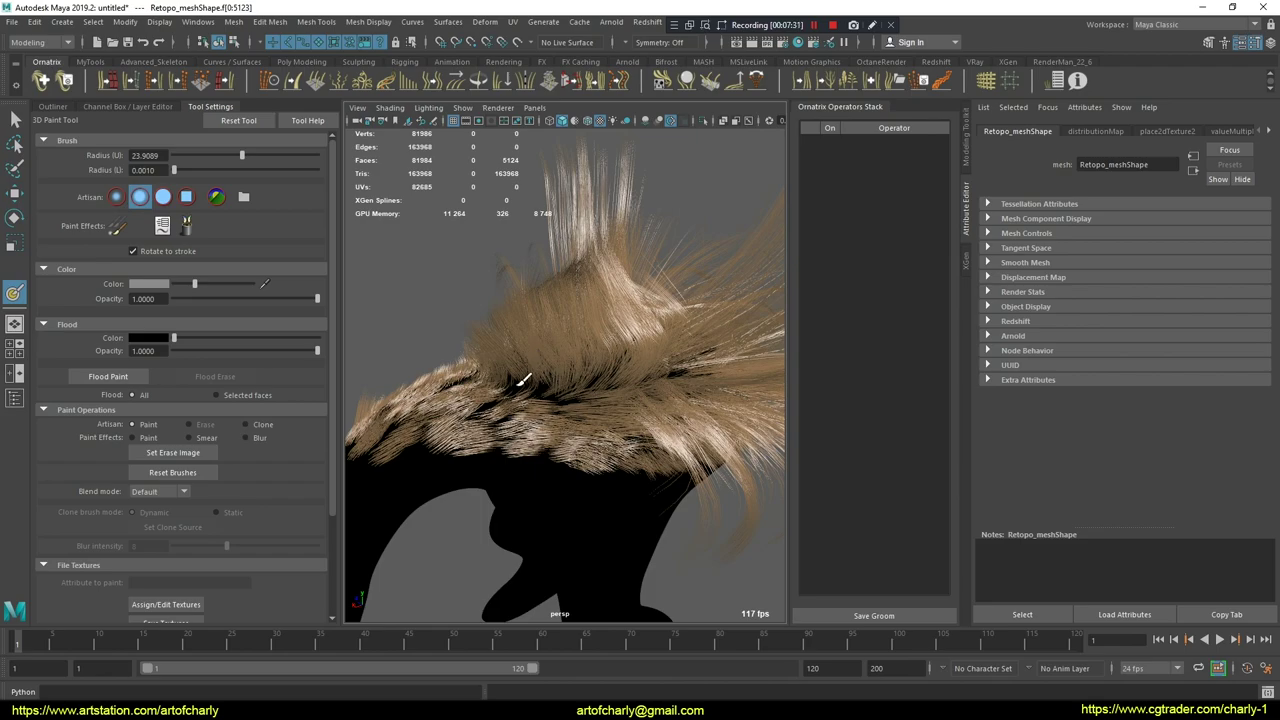
- Save the map, reselect Retopo_mesh in the Outliner and reopen the 3D Paint Tool
{"action": "key", "text": "q"}
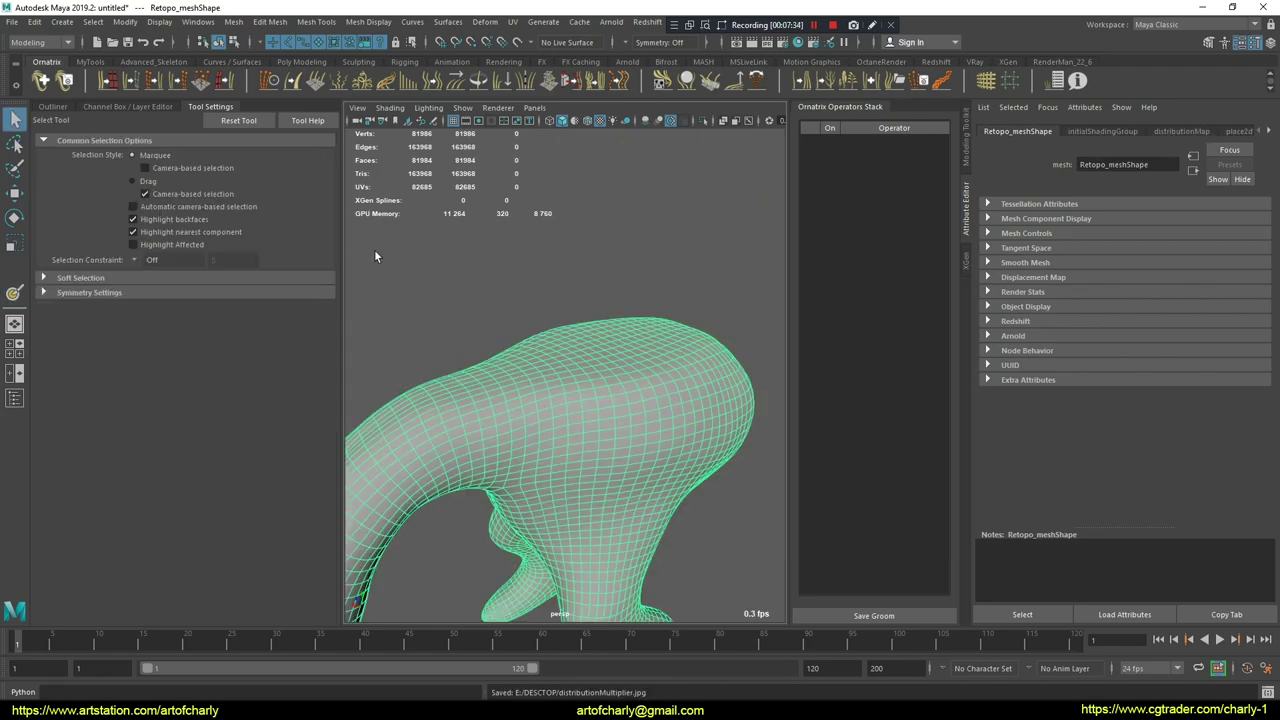
{"action": "left_click", "coordinate": [53, 107]}
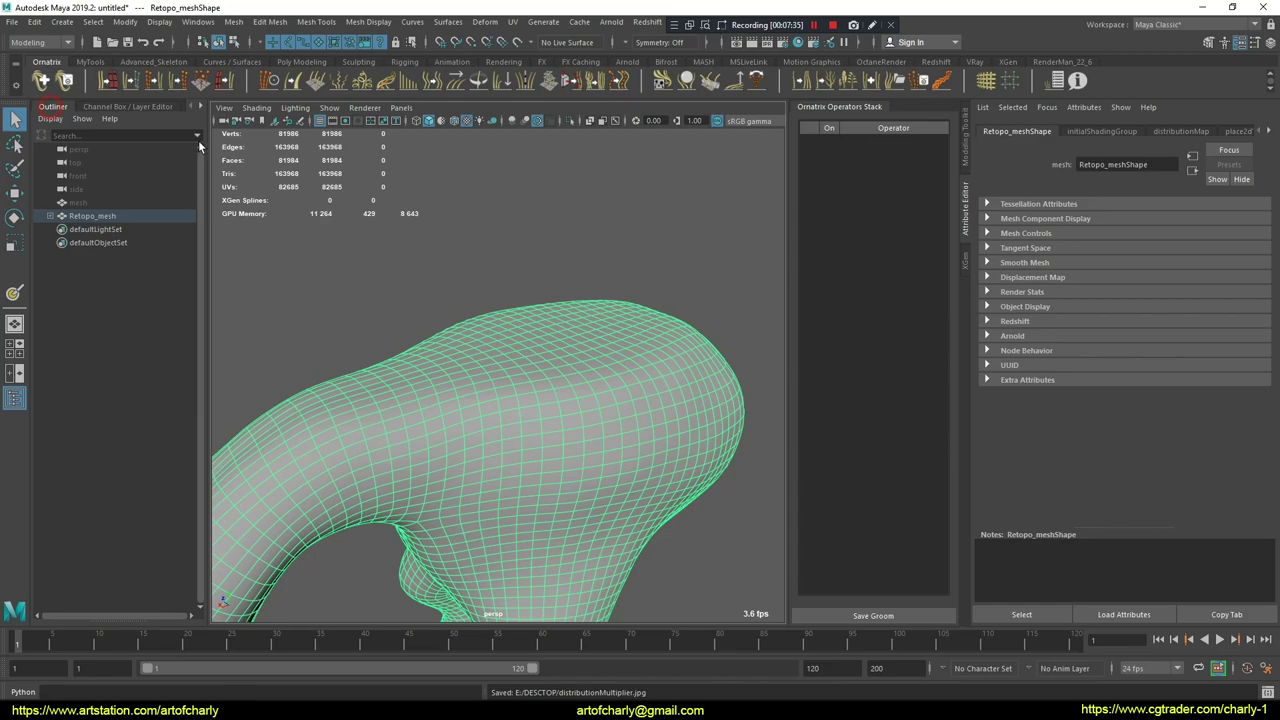
{"action": "left_click", "coordinate": [92, 217]}
{"action": "left_click", "coordinate": [378, 260]}
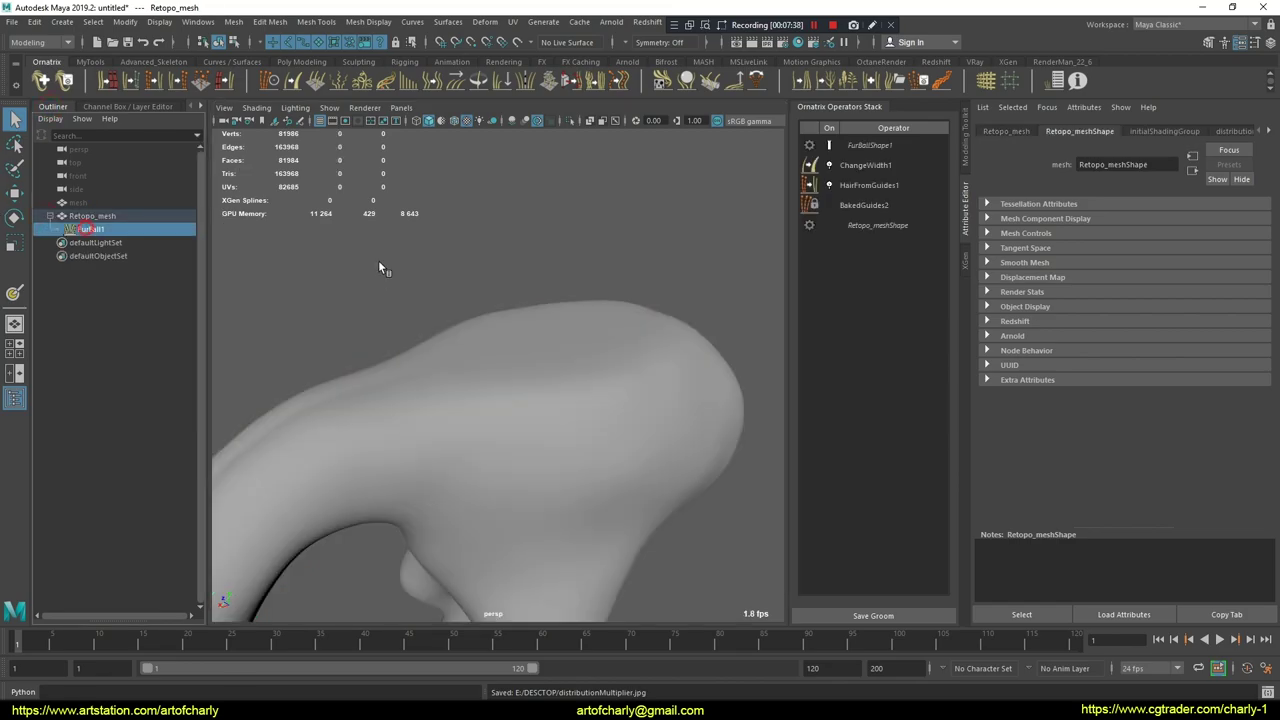
{"action": "left_click", "coordinate": [869, 185]}
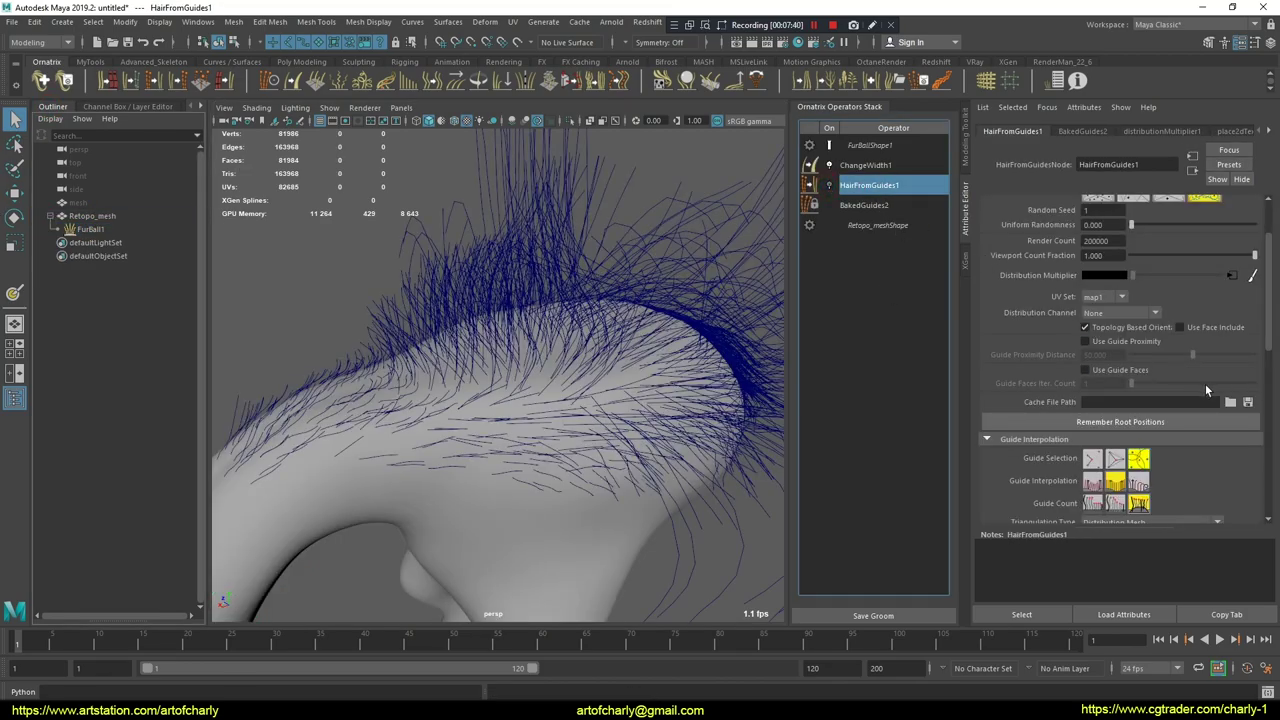
{"action": "left_click", "coordinate": [92, 216]}
{"action": "left_click", "coordinate": [14, 292]}
- Paint the white distribution mask along the creature's back and top, then exit painting
{"action": "mouse_move", "coordinate": [443, 360]}
{"action": "left_mouse_down"}
{"action": "mouse_move", "coordinate": [471, 380]}
{"action": "mouse_move", "coordinate": [393, 402]}
{"action": "mouse_move", "coordinate": [546, 443]}
{"action": "mouse_move", "coordinate": [620, 331]}
{"action": "mouse_move", "coordinate": [549, 363]}
{"action": "mouse_move", "coordinate": [623, 480]}
{"action": "mouse_move", "coordinate": [571, 431]}
{"action": "mouse_move", "coordinate": [520, 417]}
{"action": "mouse_move", "coordinate": [530, 430]}
{"action": "left_mouse_up"}
{"action": "mouse_move", "coordinate": [680, 375]}
{"action": "left_mouse_down", "text": "alt"}
{"action": "mouse_move", "coordinate": [586, 343]}
{"action": "mouse_move", "coordinate": [447, 330]}
{"action": "left_mouse_up", "text": "alt"}
{"action": "mouse_move", "coordinate": [564, 337]}
{"action": "left_mouse_down", "text": "alt"}
{"action": "mouse_move", "coordinate": [357, 293]}
{"action": "mouse_move", "coordinate": [600, 250]}
{"action": "mouse_move", "coordinate": [460, 200]}
{"action": "left_mouse_up", "text": "alt"}
{"action": "mouse_move", "coordinate": [560, 280]}
{"action": "left_mouse_down", "text": "alt"}
{"action": "mouse_move", "coordinate": [396, 264]}
{"action": "mouse_move", "coordinate": [470, 285]}
{"action": "left_mouse_up", "text": "alt"}
{"action": "mouse_move", "coordinate": [500, 300]}
{"action": "left_mouse_down"}
{"action": "mouse_move", "coordinate": [529, 294]}
{"action": "mouse_move", "coordinate": [666, 366]}
{"action": "mouse_move", "coordinate": [664, 257]}
{"action": "mouse_move", "coordinate": [686, 371]}
{"action": "mouse_move", "coordinate": [640, 420]}
{"action": "mouse_move", "coordinate": [514, 371]}
{"action": "left_mouse_up"}
{"action": "mouse_move", "coordinate": [489, 287]}
{"action": "left_mouse_down"}
{"action": "mouse_move", "coordinate": [594, 371]}
{"action": "mouse_move", "coordinate": [663, 371]}
{"action": "mouse_move", "coordinate": [615, 345]}
{"action": "mouse_move", "coordinate": [671, 386]}
{"action": "mouse_move", "coordinate": [643, 363]}
{"action": "mouse_move", "coordinate": [429, 320]}
{"action": "mouse_move", "coordinate": [588, 330]}
{"action": "mouse_move", "coordinate": [429, 314]}
{"action": "mouse_move", "coordinate": [486, 343]}
{"action": "mouse_move", "coordinate": [370, 370]}
{"action": "left_mouse_up"}
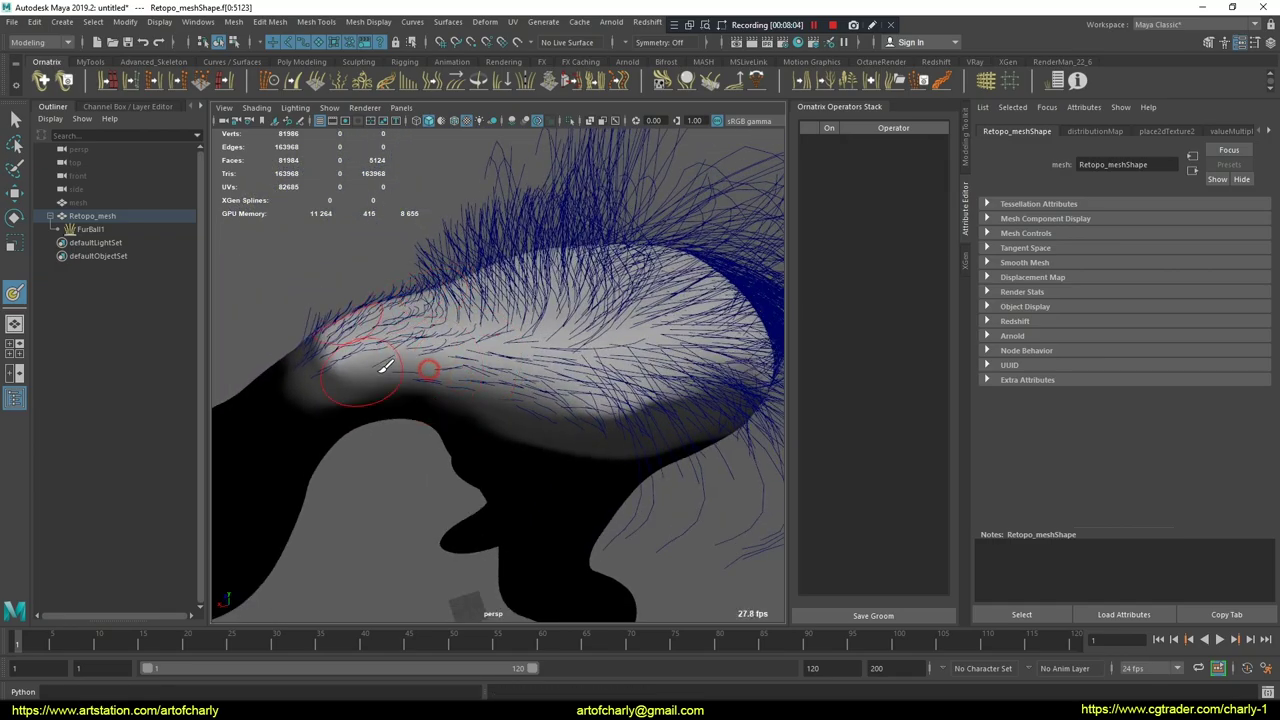
{"action": "left_click_drag", "start_coordinate": [294, 349], "coordinate": [286, 400], "text": "alt"}
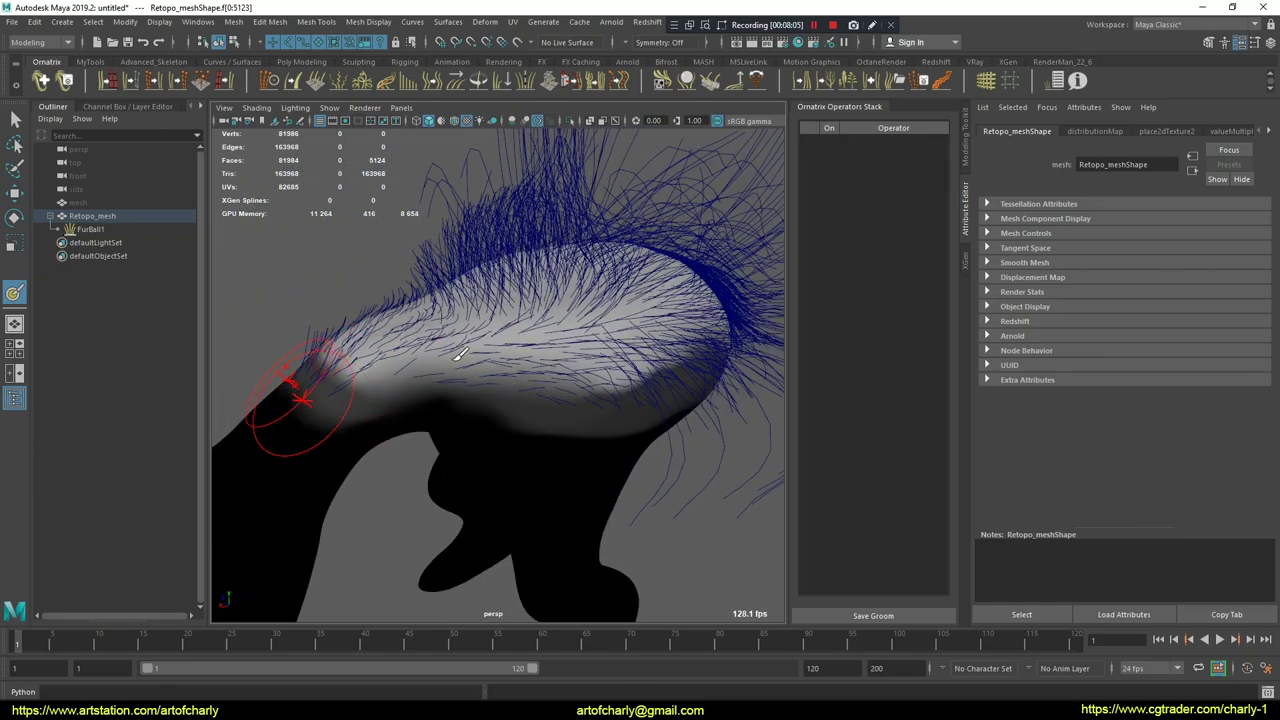
{"action": "left_click", "coordinate": [176, 108]}
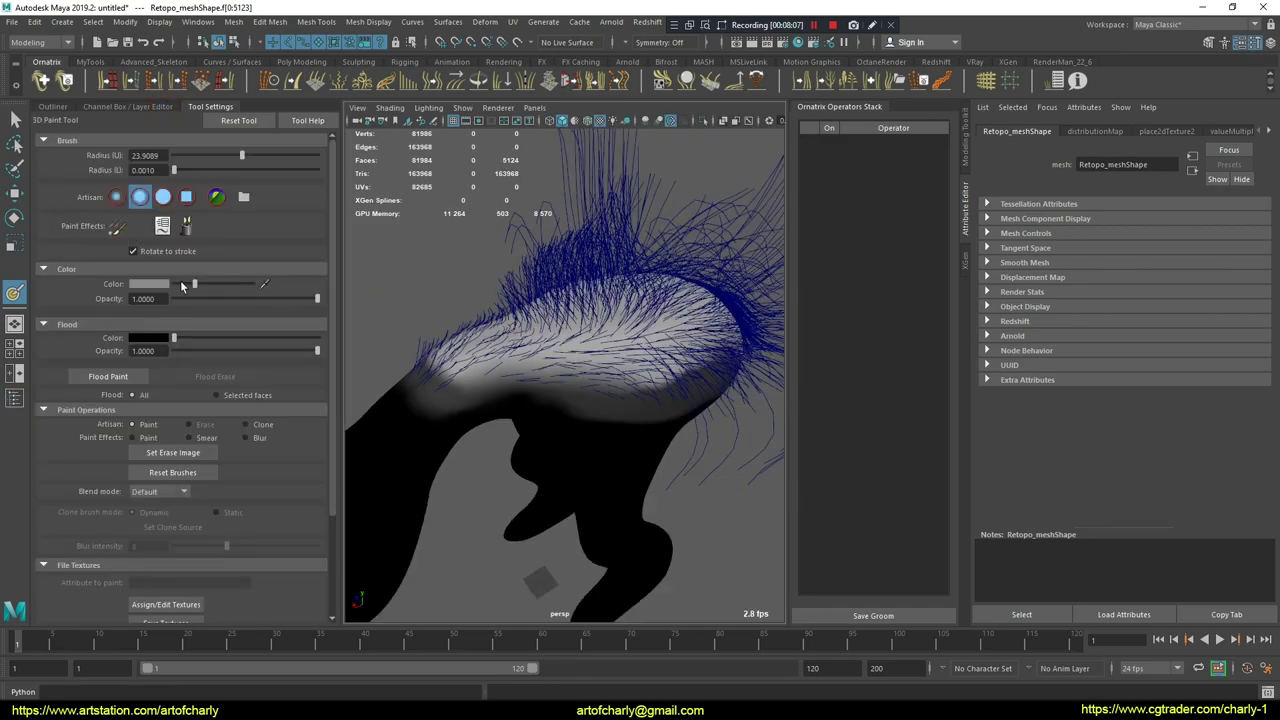
{"action": "mouse_move", "coordinate": [498, 378]}
{"action": "left_mouse_down", "text": "alt"}
{"action": "mouse_move", "coordinate": [470, 365]}
{"action": "mouse_move", "coordinate": [630, 359]}
{"action": "mouse_move", "coordinate": [729, 326]}
{"action": "mouse_move", "coordinate": [528, 328]}
{"action": "left_mouse_up", "text": "alt"}
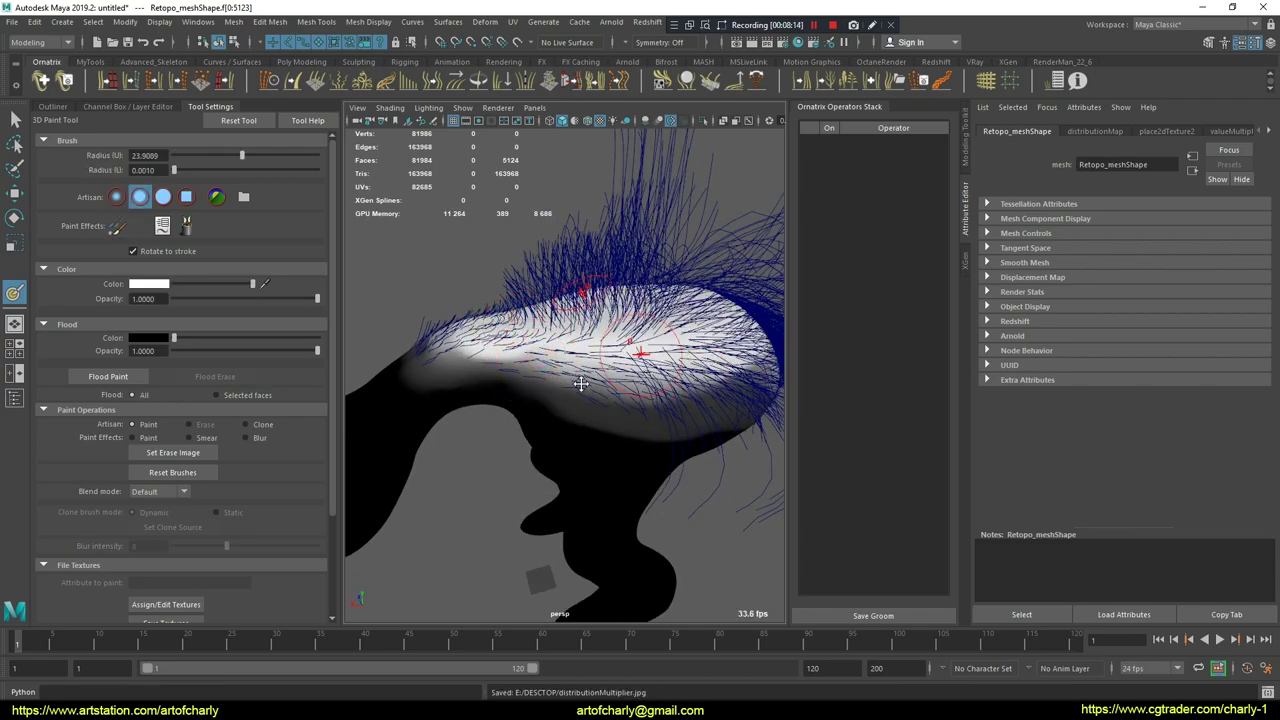
{"action": "left_click_drag", "start_coordinate": [586, 380], "coordinate": [470, 256], "text": "alt"}
{"action": "key", "text": "q"}
{"action": "left_click", "coordinate": [53, 106]}
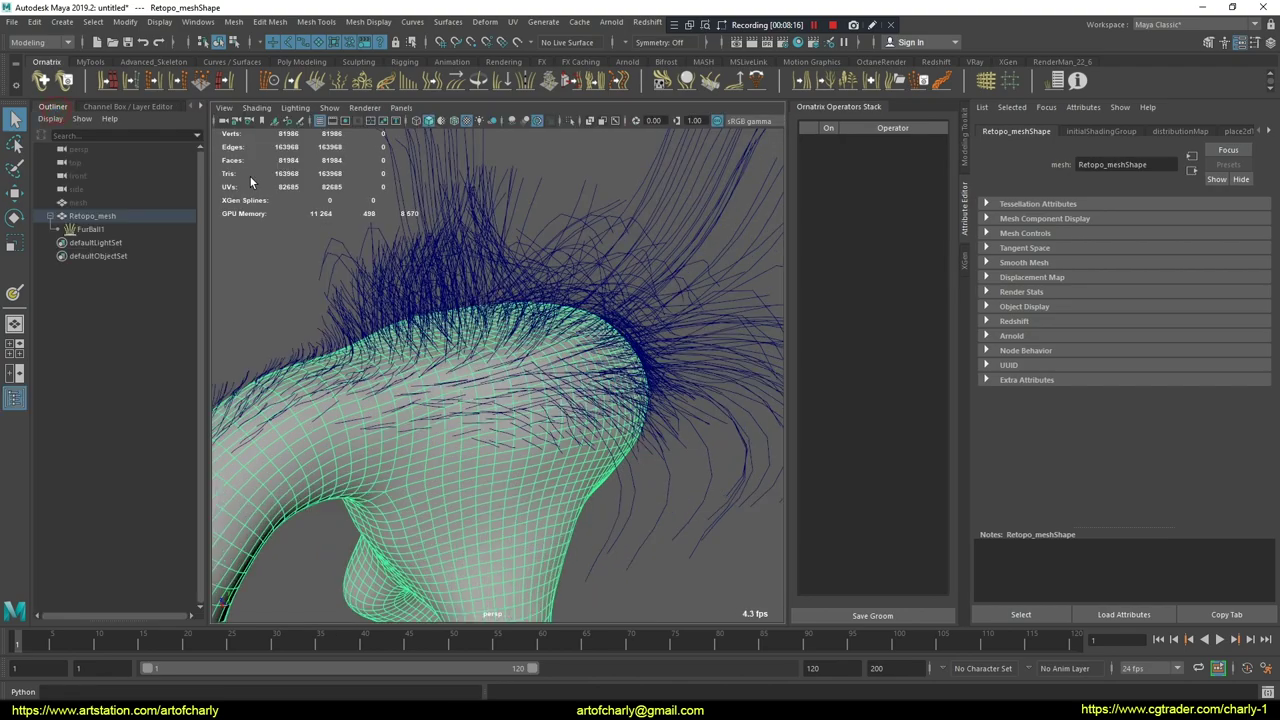
- Select FurBall1, edit HairFromGuides1's Viewport Count Fraction, then select ChangeWidth1 to show shaded strands
{"action": "left_click", "coordinate": [86, 229]}
{"action": "left_click", "coordinate": [868, 185]}
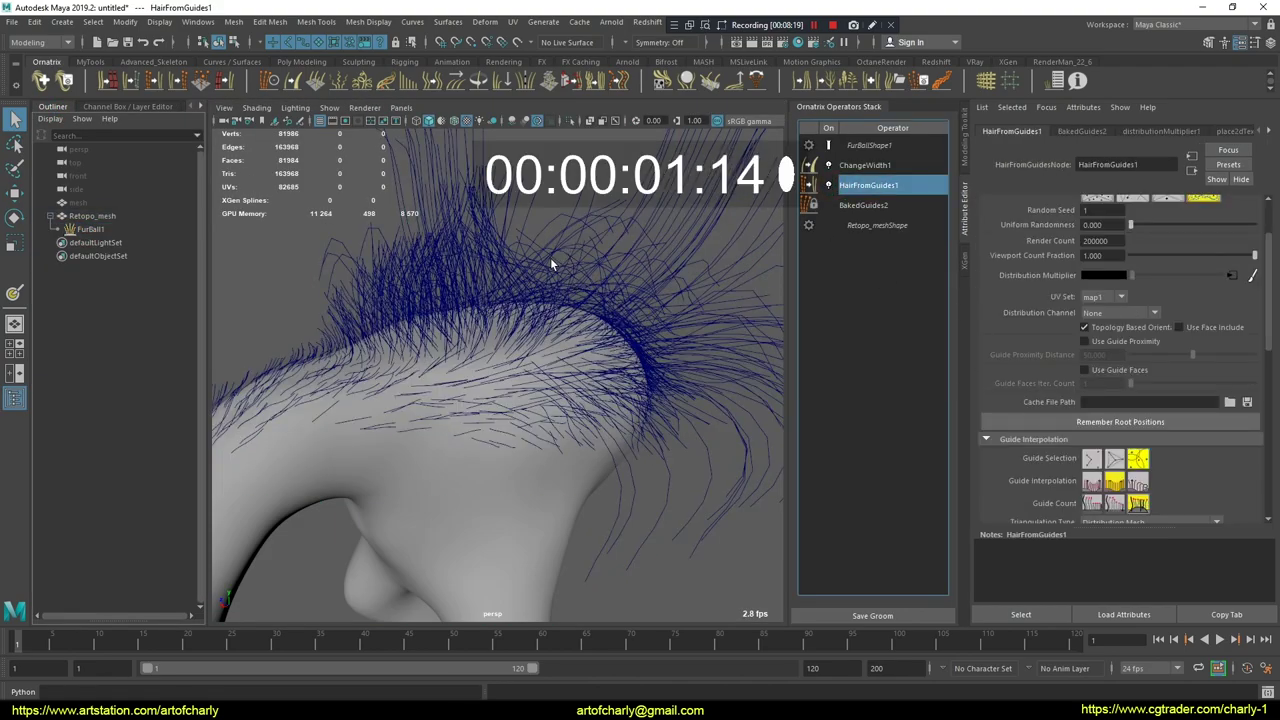
{"action": "left_click", "coordinate": [1106, 255]}
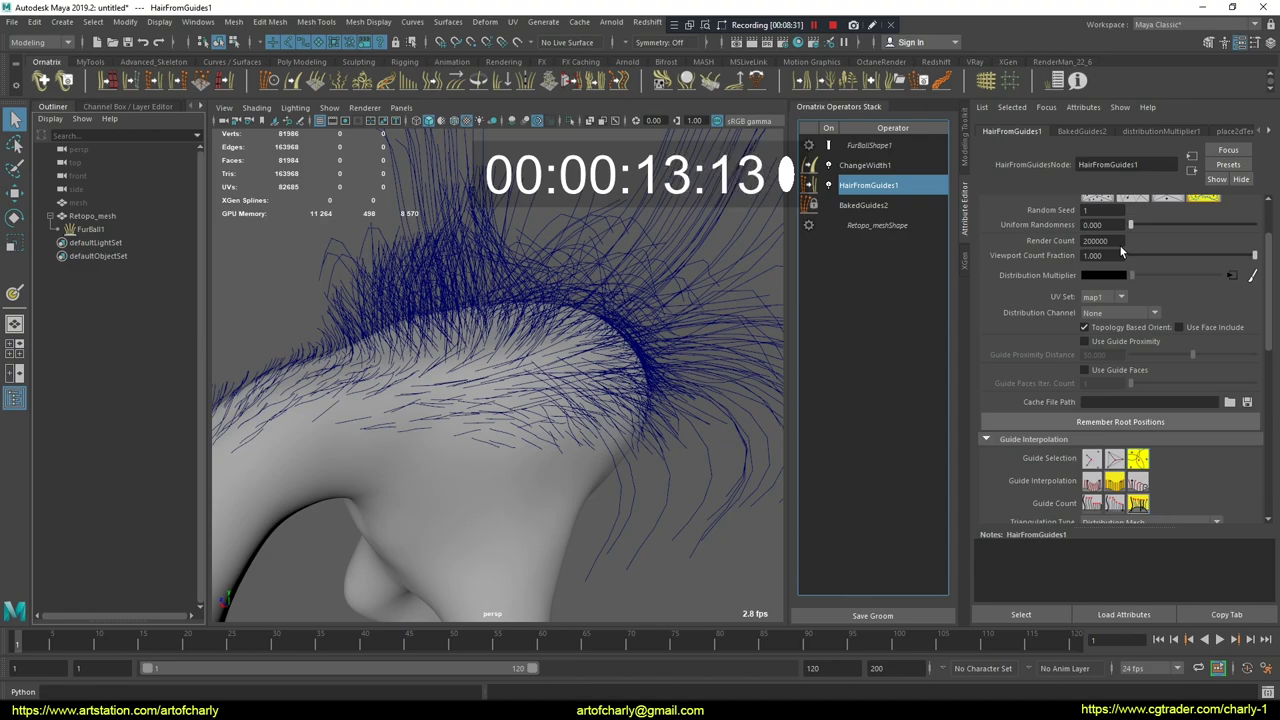
{"action": "key", "text": "Tab"}
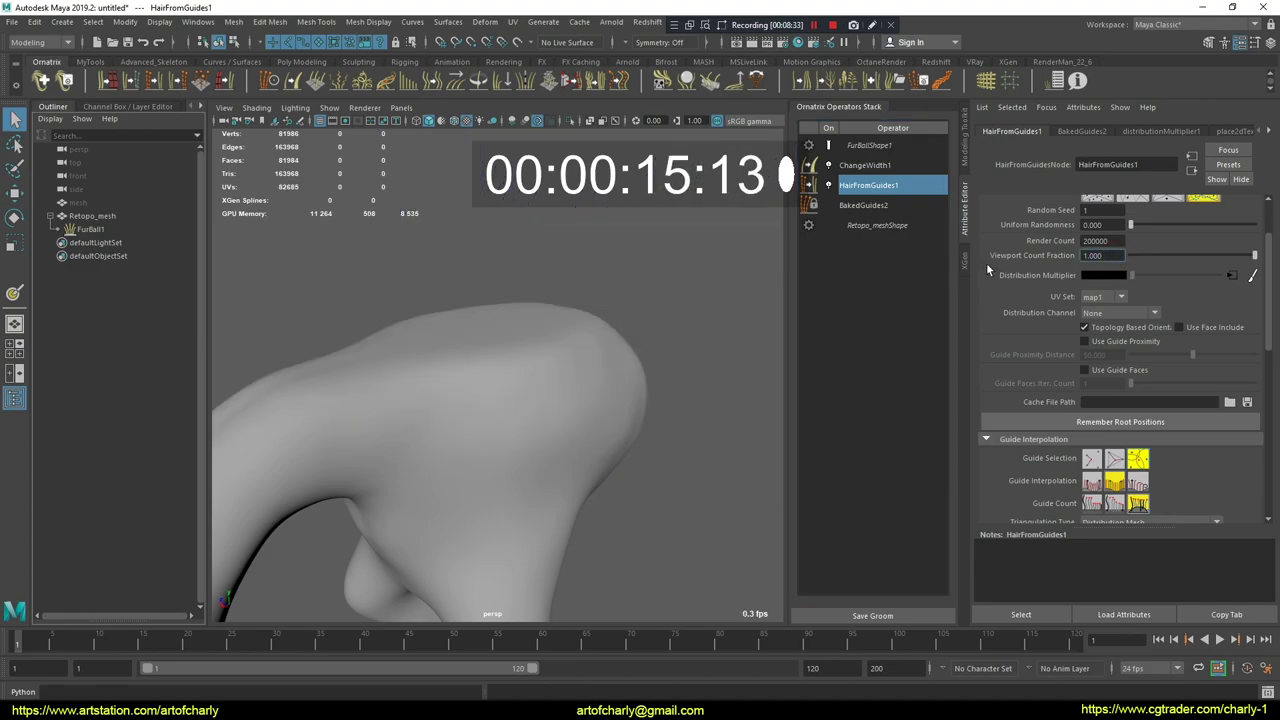
{"action": "left_click", "coordinate": [865, 165]}
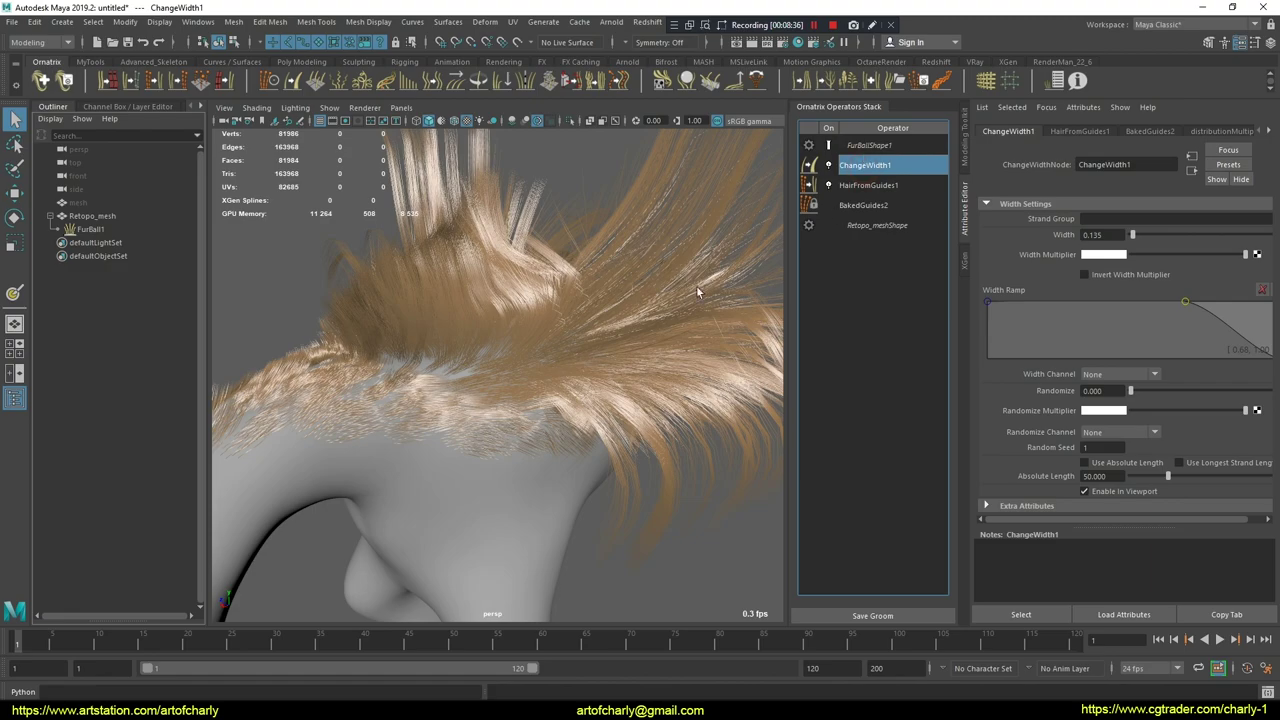
- Add a Clump operator above HairFromGuides1 with Clump Create Method set to Guides
{"action": "mouse_move", "coordinate": [390, 395]}
{"action": "left_mouse_down", "text": "alt"}
{"action": "mouse_move", "coordinate": [530, 361]}
{"action": "mouse_move", "coordinate": [382, 366]}
{"action": "mouse_move", "coordinate": [456, 390]}
{"action": "mouse_move", "coordinate": [487, 350]}
{"action": "left_mouse_up", "text": "alt"}
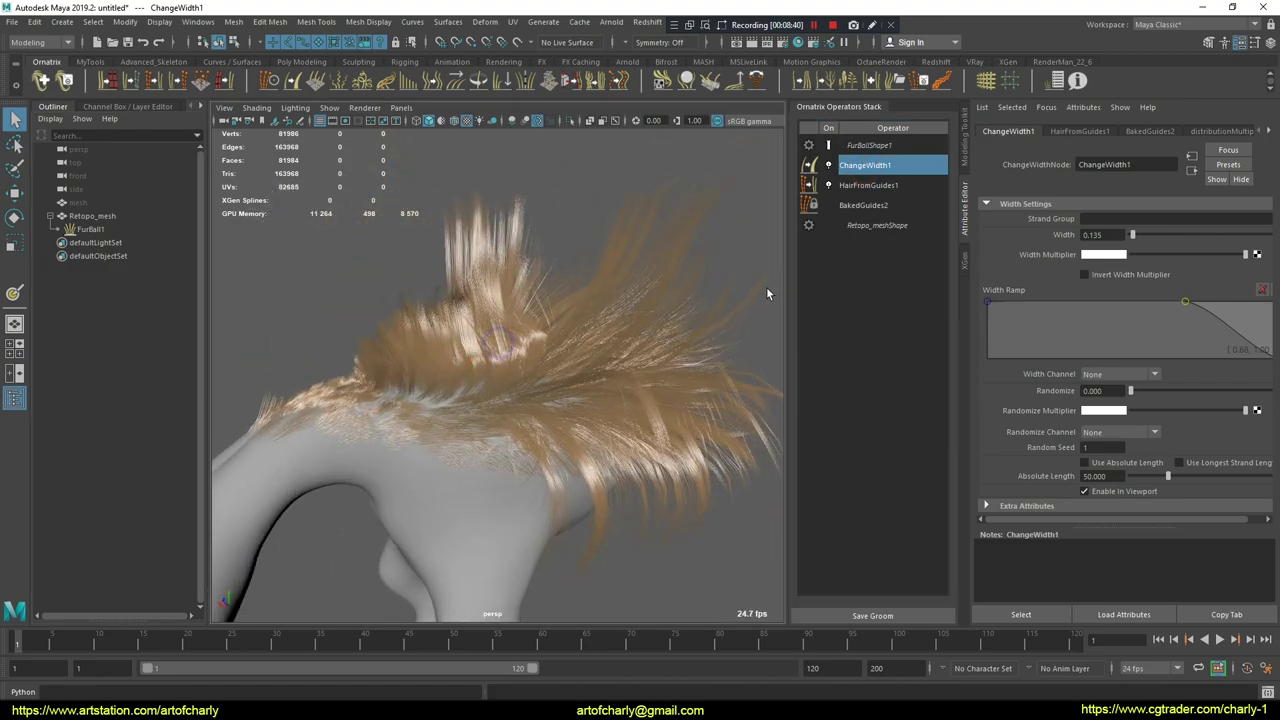
{"action": "left_click", "coordinate": [870, 186]}
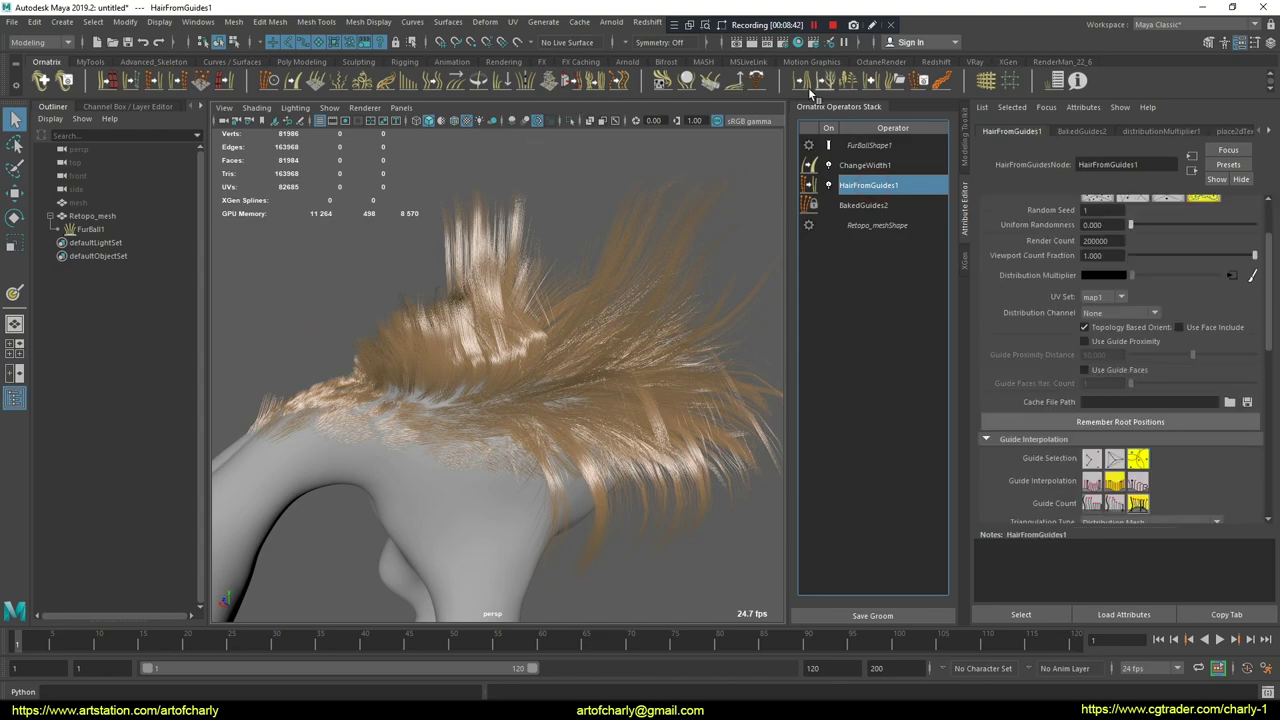
{"action": "left_click", "coordinate": [376, 86]}
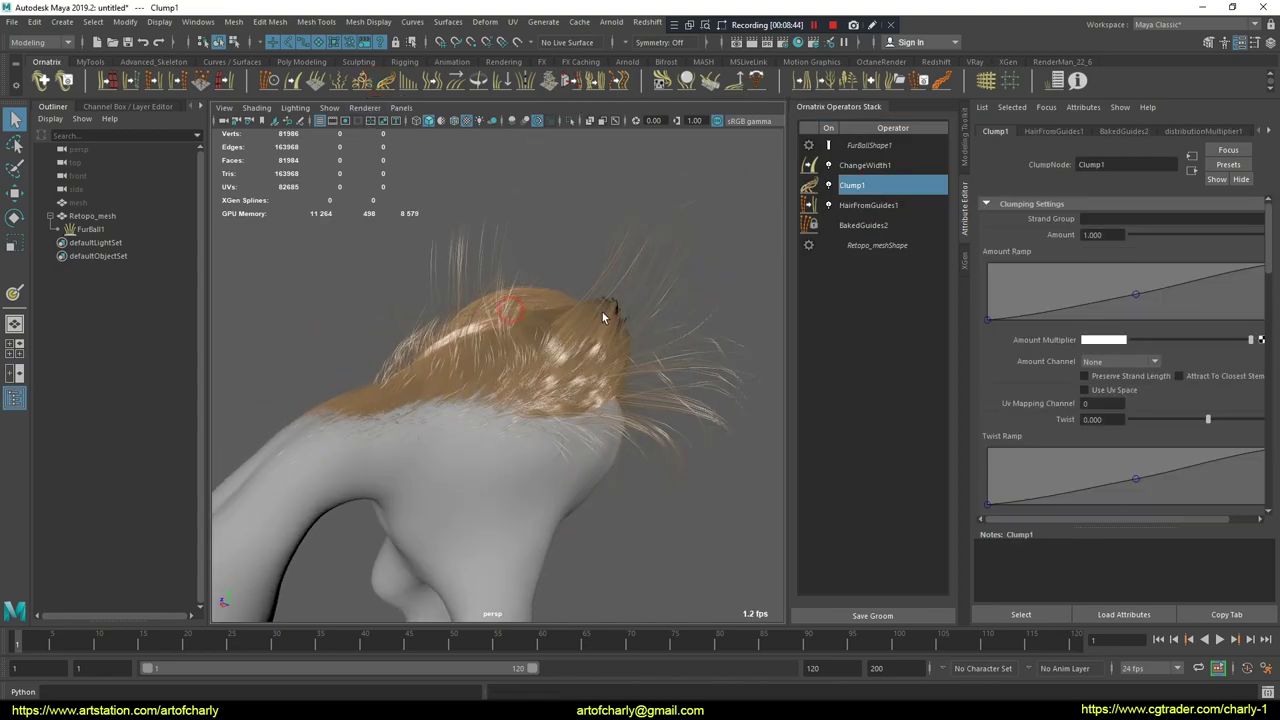
{"action": "scroll", "coordinate": [1090, 380], "scroll_direction": "down", "scroll_amount": 3}
{"action": "scroll", "coordinate": [1090, 380], "scroll_direction": "down", "scroll_amount": 2}
{"action": "scroll", "coordinate": [1100, 400], "scroll_direction": "down", "scroll_amount": 3}
{"action": "left_click", "coordinate": [1106, 411]}
{"action": "left_click", "coordinate": [1110, 451]}
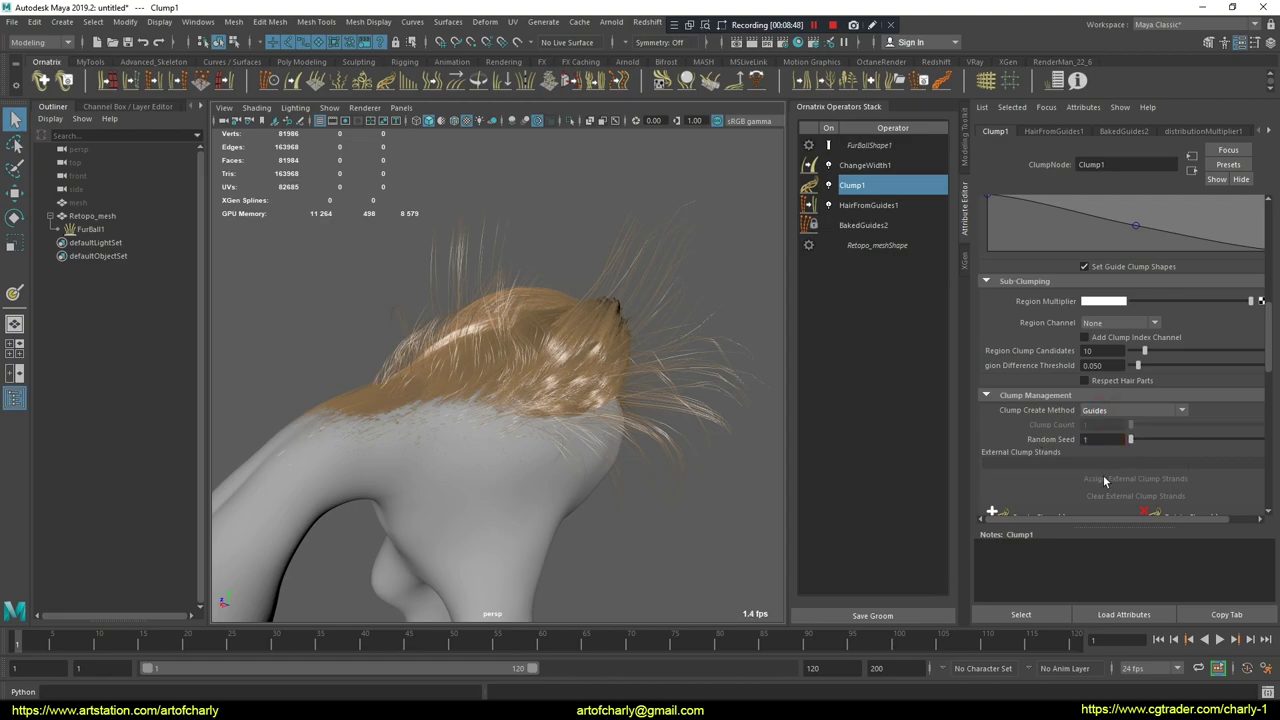
{"action": "scroll", "coordinate": [1063, 424], "scroll_direction": "down", "scroll_amount": 1}
{"action": "scroll", "coordinate": [1063, 420], "scroll_direction": "down", "scroll_amount": 1}
{"action": "left_click_drag", "start_coordinate": [600, 330], "coordinate": [717, 307], "text": "alt"}
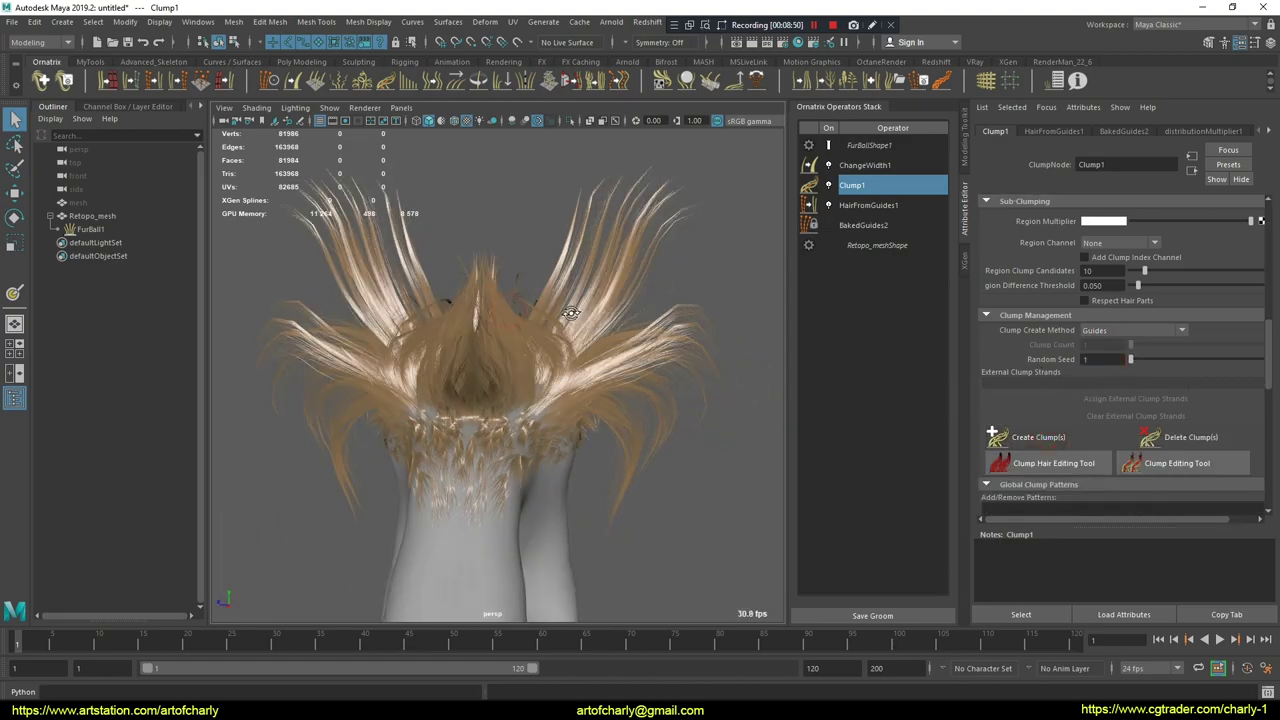
{"action": "left_click_drag", "start_coordinate": [600, 284], "coordinate": [611, 351], "text": "alt"}
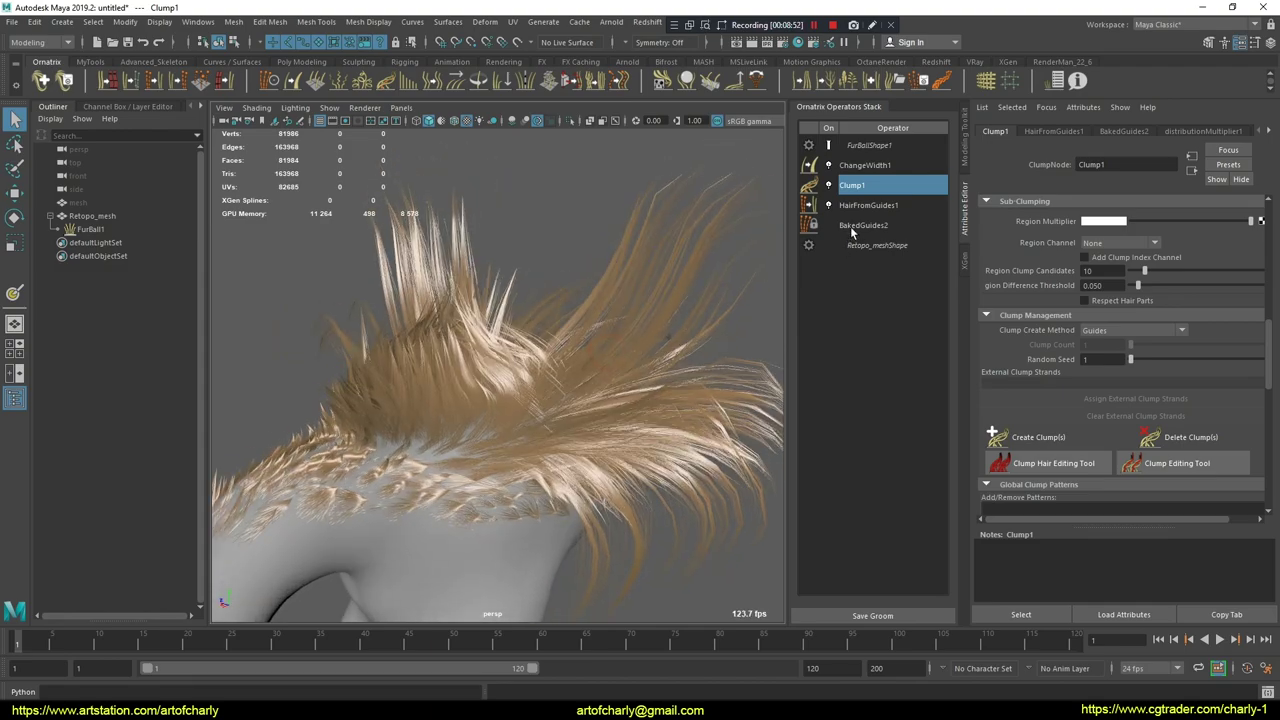
- Set HairFromGuides1's Render Count to 500000
{"action": "left_click", "coordinate": [858, 205]}
{"action": "double_click", "coordinate": [1092, 241]}
{"action": "type", "text": "500000"}
{"action": "key", "text": "Return"}
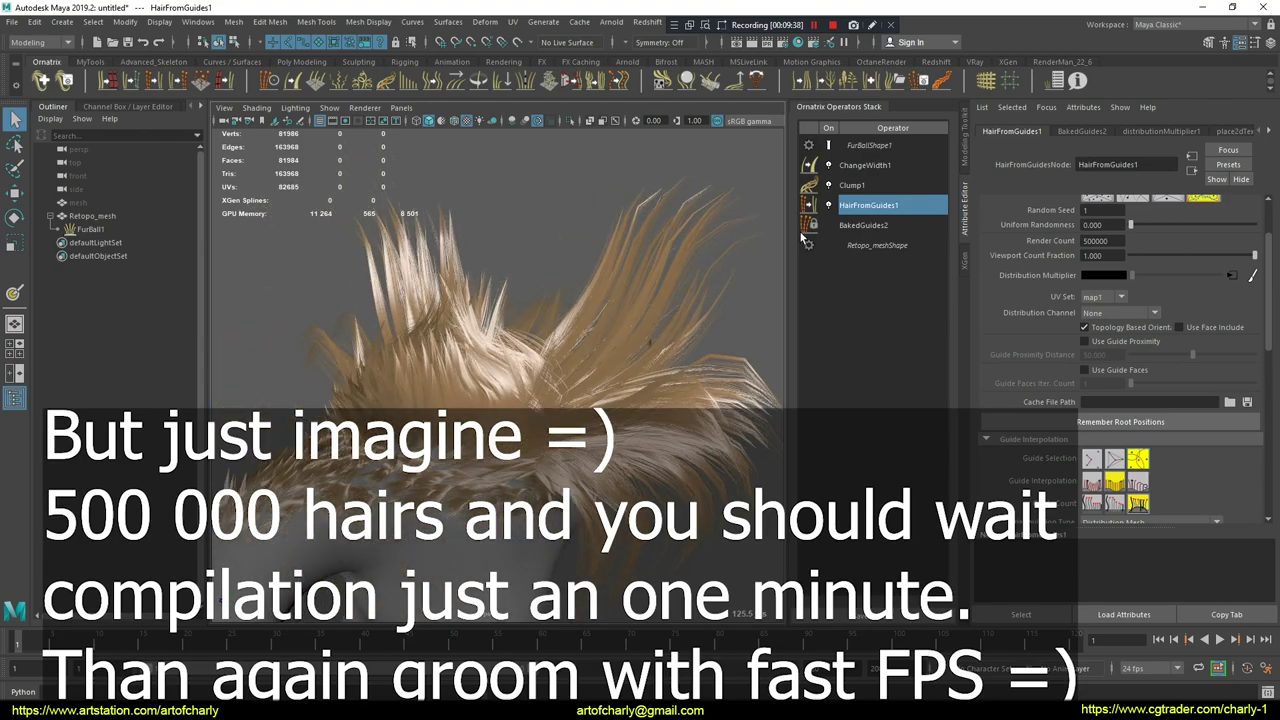
- Return to Clump1 and add a Frizz operator above it
{"action": "key", "text": "Up"}
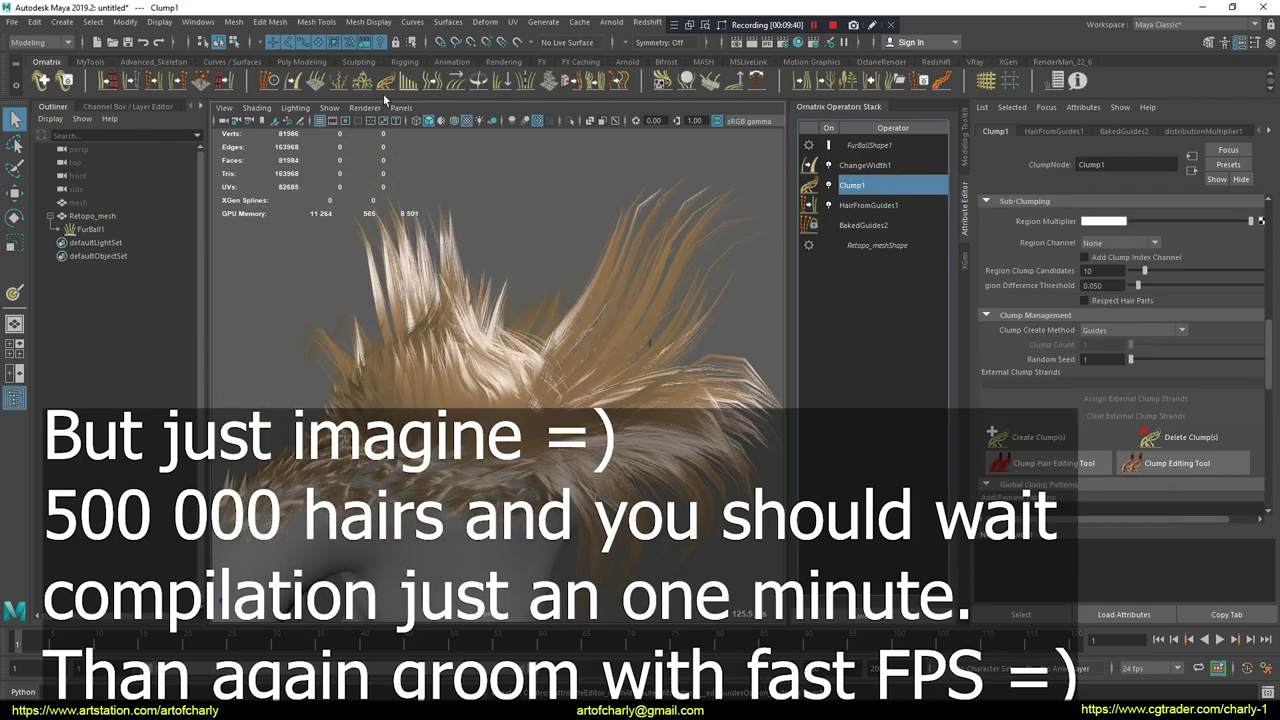
{"action": "left_click", "coordinate": [365, 81]}
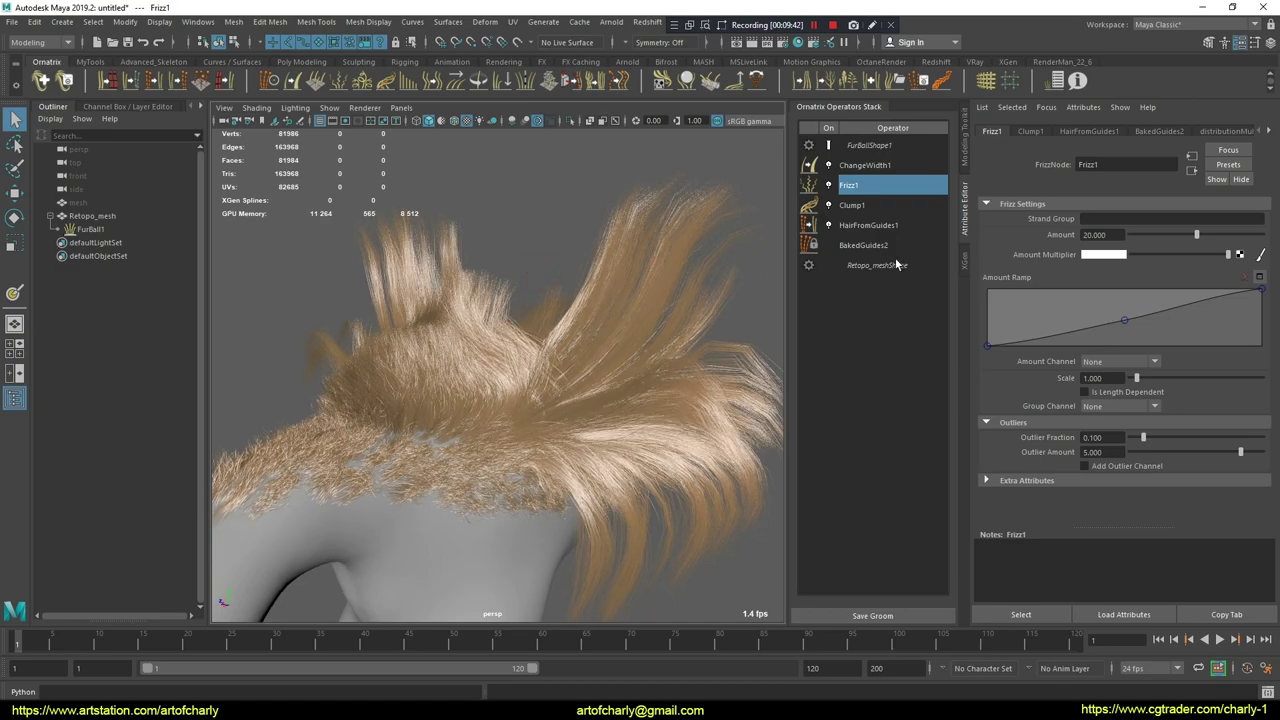
- Lower Frizz1's Amount to 4.286 and reshape its Amount Ramp to reach full strength near the roots
{"action": "left_click_drag", "start_coordinate": [1196, 234], "coordinate": [1144, 234]}
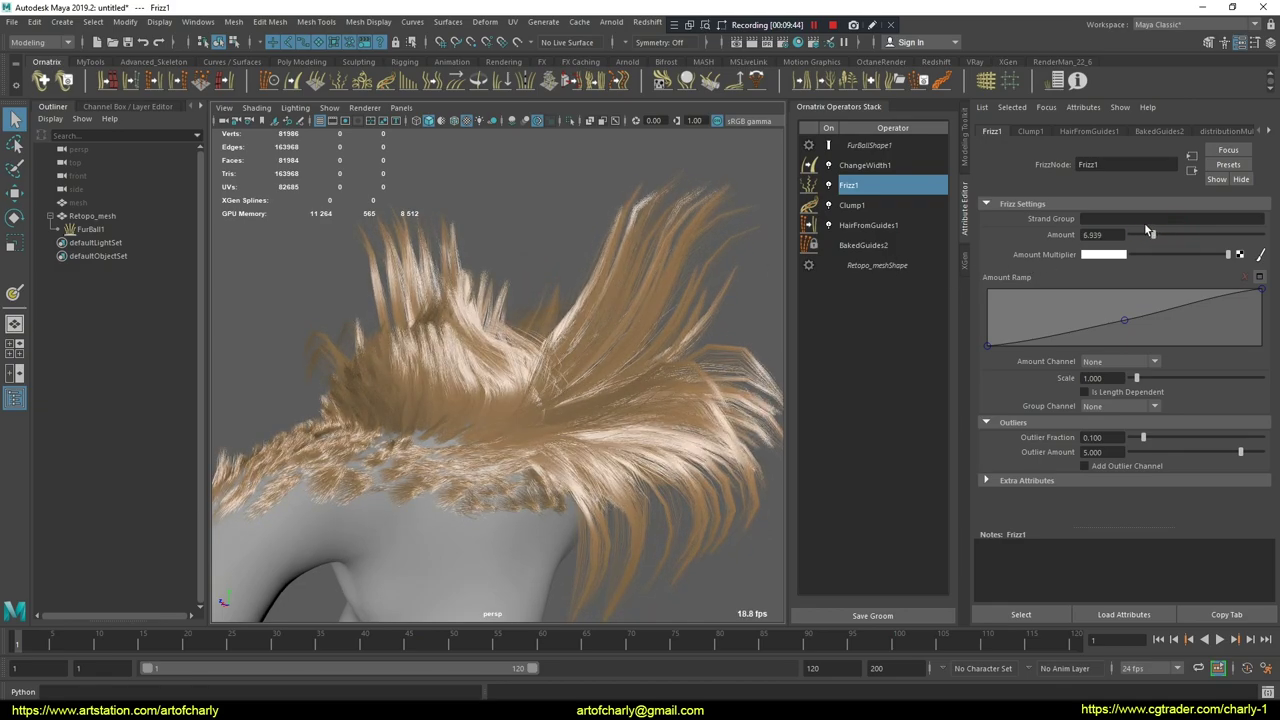
{"action": "left_click_drag", "start_coordinate": [608, 303], "coordinate": [622, 305], "text": "alt"}
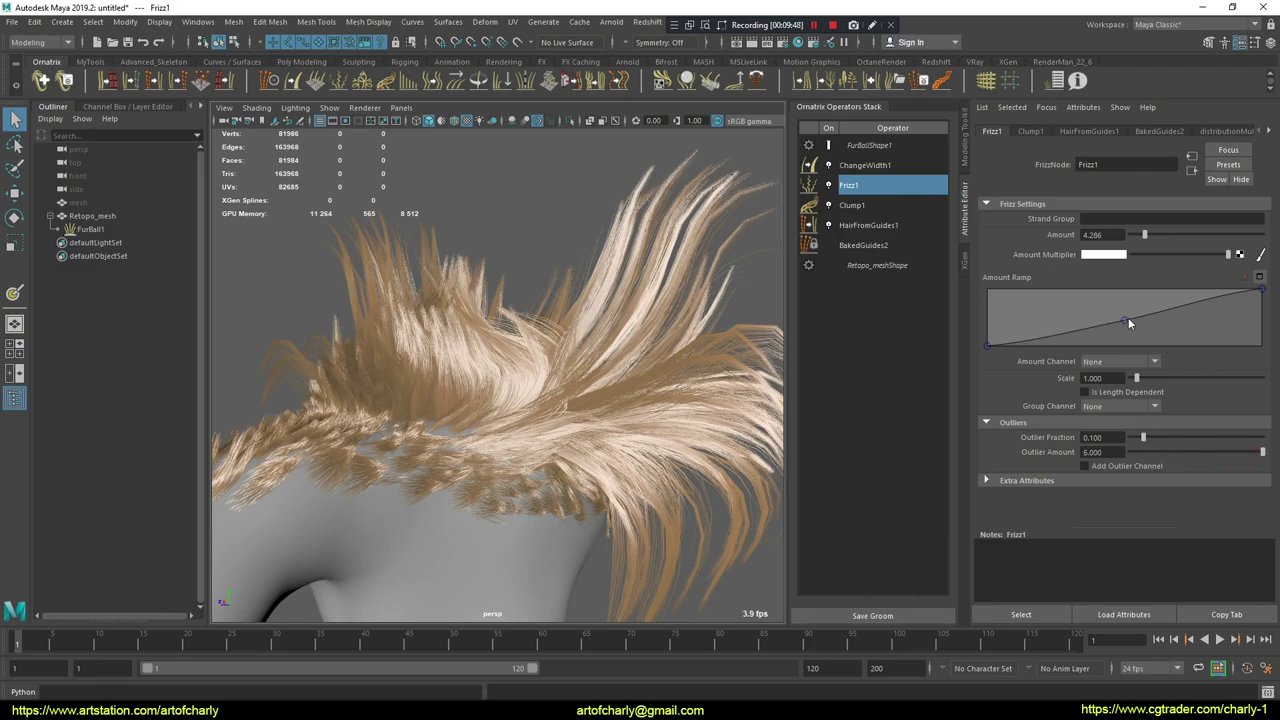
{"action": "left_click_drag", "start_coordinate": [1105, 305], "coordinate": [1060, 286]}
{"action": "mouse_move", "coordinate": [1124, 320]}
{"action": "left_mouse_down"}
{"action": "mouse_move", "coordinate": [1120, 290]}
{"action": "mouse_move", "coordinate": [1043, 289]}
{"action": "left_mouse_up"}
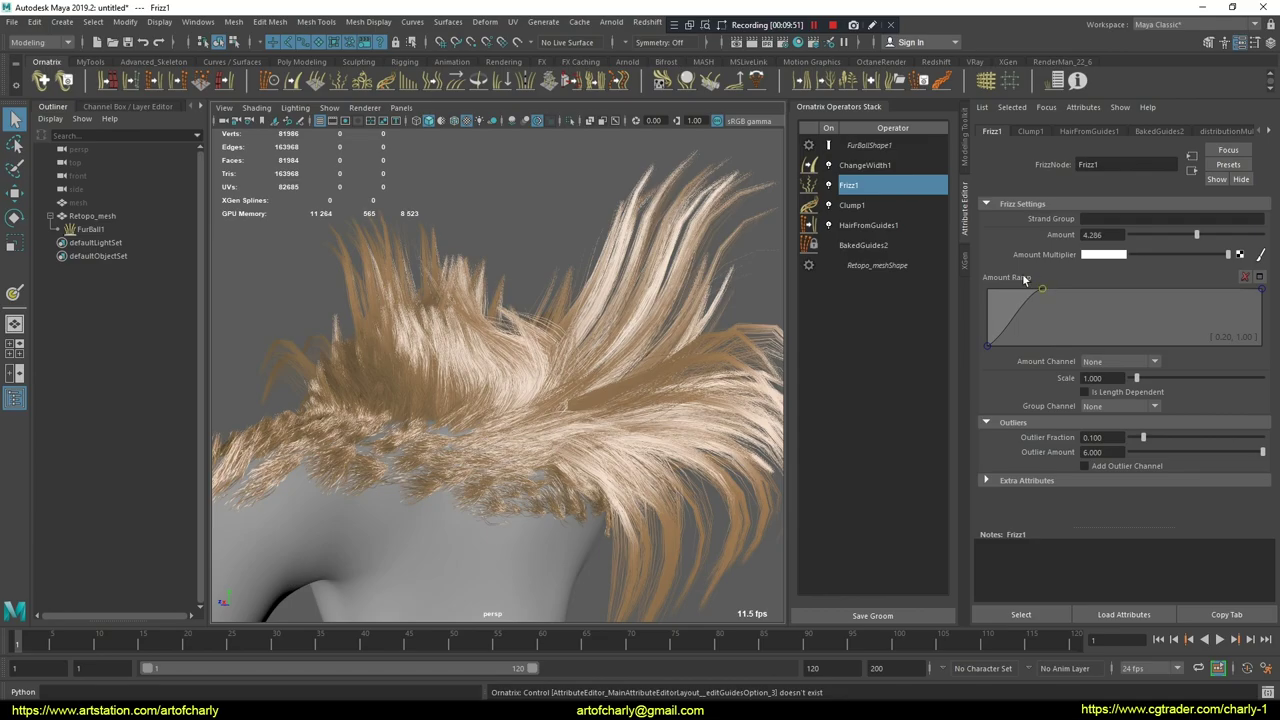
{"action": "mouse_move", "coordinate": [508, 302]}
{"action": "left_mouse_down", "text": "alt"}
{"action": "mouse_move", "coordinate": [502, 268]}
{"action": "mouse_move", "coordinate": [545, 282]}
{"action": "left_mouse_up", "text": "alt"}
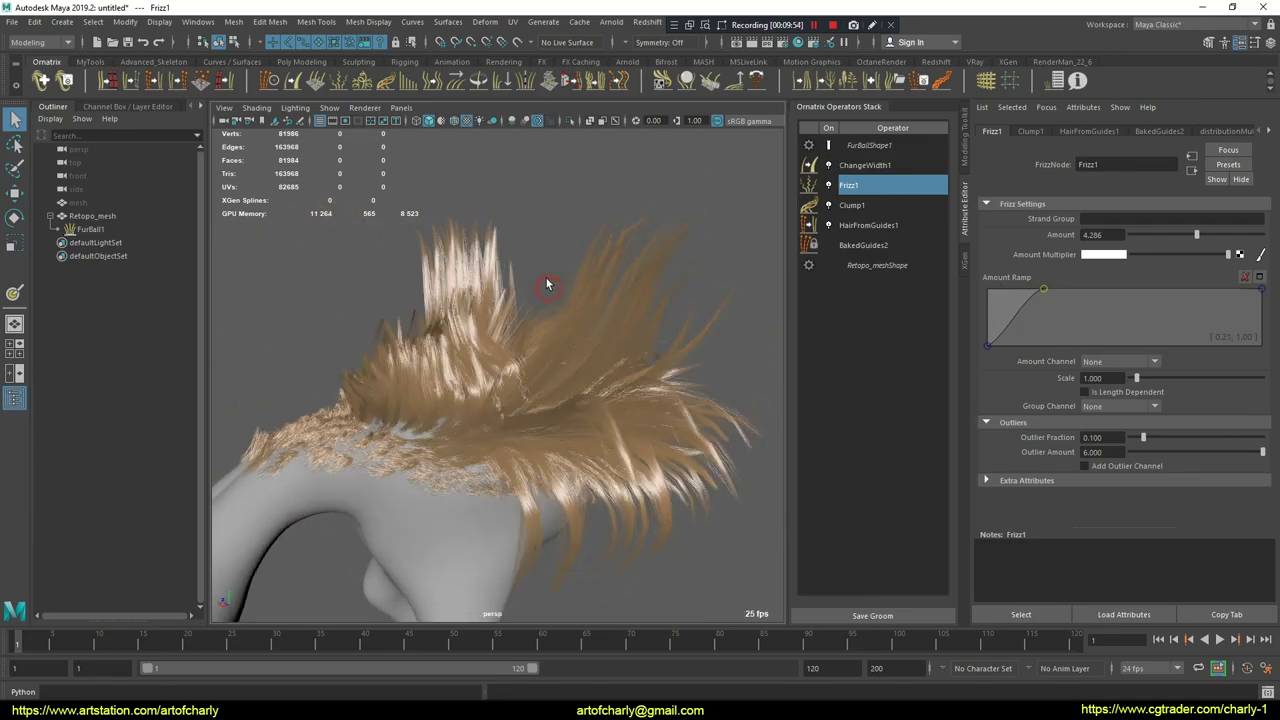
- Toggle the viewport's ambient occlusion display and orbit around the groom
{"action": "left_click", "coordinate": [510, 121]}
{"action": "mouse_move", "coordinate": [514, 214]}
{"action": "left_mouse_down", "text": "alt"}
{"action": "mouse_move", "coordinate": [581, 229]}
{"action": "mouse_move", "coordinate": [423, 257]}
{"action": "mouse_move", "coordinate": [491, 240]}
{"action": "mouse_move", "coordinate": [543, 263]}
{"action": "mouse_move", "coordinate": [600, 250]}
{"action": "left_mouse_up", "text": "alt"}
{"action": "left_click_drag", "start_coordinate": [700, 230], "coordinate": [756, 210], "text": "alt"}
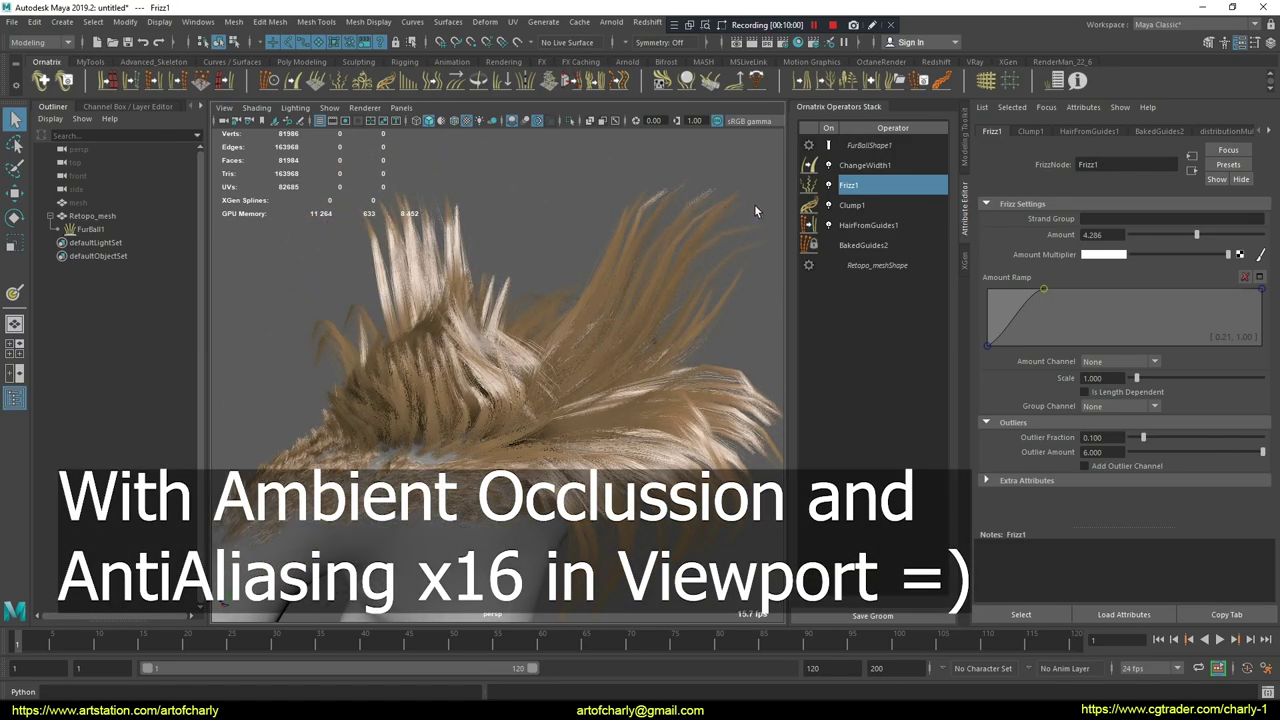
- Bring up the Clump1 operator's settings and scroll through them
{"action": "left_click", "coordinate": [866, 206]}
{"action": "scroll", "coordinate": [1050, 360], "scroll_direction": "down", "scroll_amount": 2}
{"action": "scroll", "coordinate": [1053, 340], "scroll_direction": "down", "scroll_amount": 3}
{"action": "scroll", "coordinate": [1060, 350], "scroll_direction": "up", "scroll_amount": 2}
{"action": "scroll", "coordinate": [1076, 374], "scroll_direction": "up", "scroll_amount": 2}
{"action": "scroll", "coordinate": [1081, 380], "scroll_direction": "up", "scroll_amount": 3}
{"action": "scroll", "coordinate": [1081, 380], "scroll_direction": "up", "scroll_amount": 2}
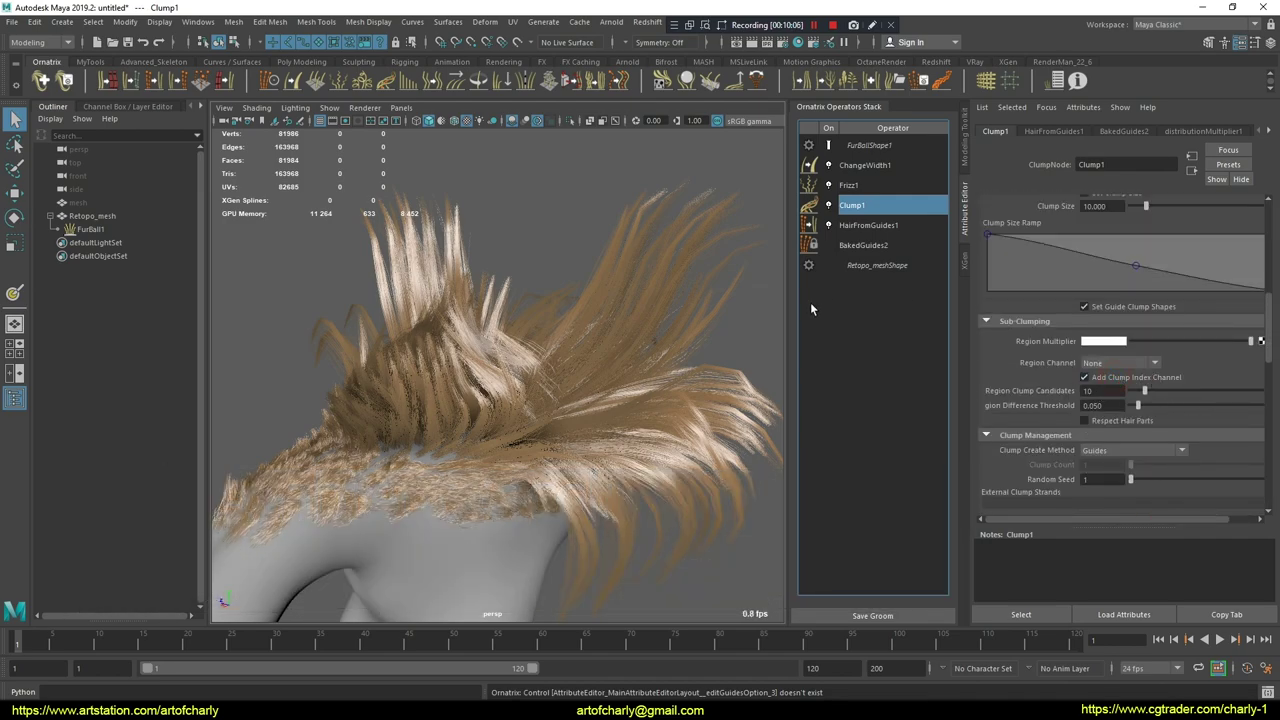
- Add a Clump2 operator using the ClumpIds region channel and generate 1000 random clumps
{"action": "left_click", "coordinate": [386, 86]}
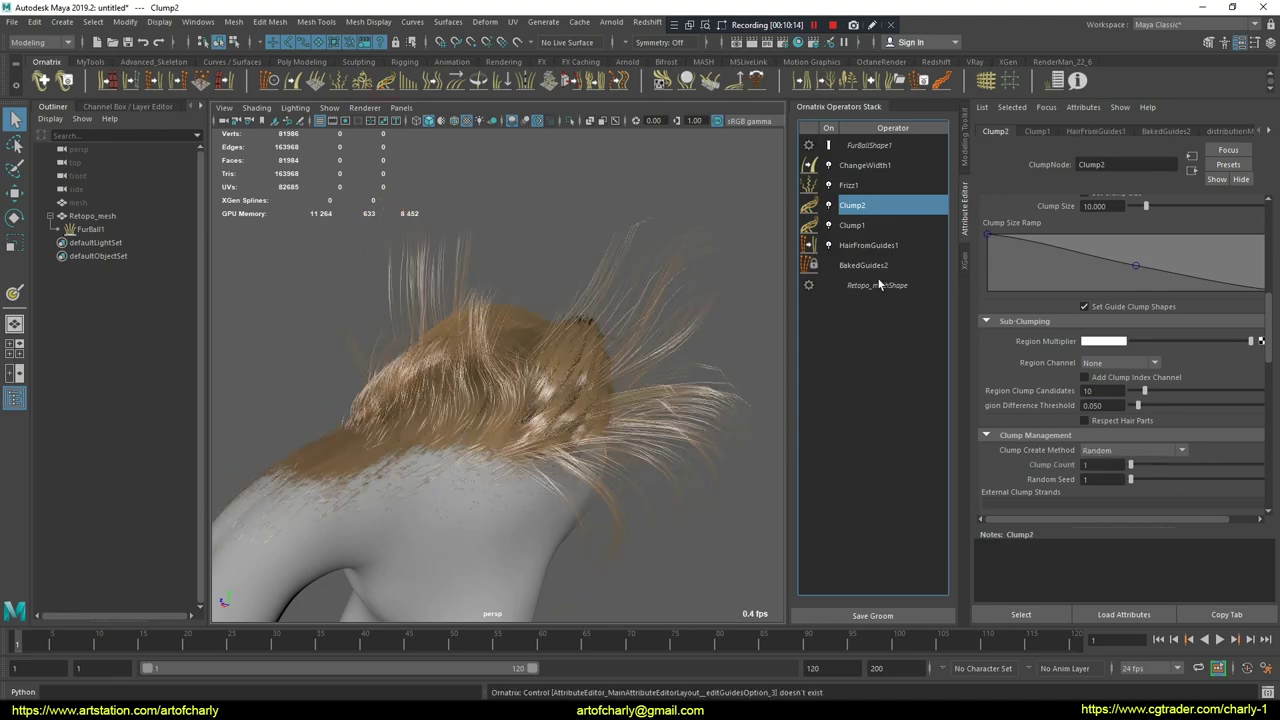
{"action": "left_click", "coordinate": [1118, 364]}
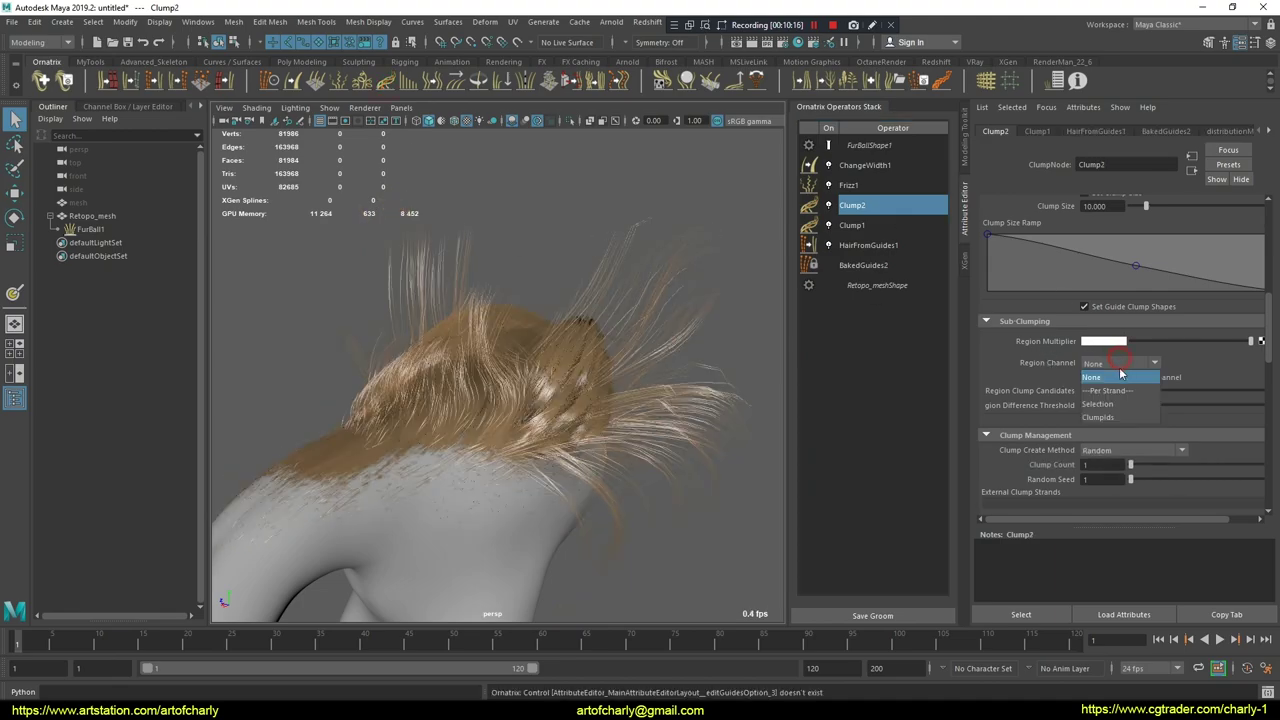
{"action": "left_click", "coordinate": [1112, 406]}
{"action": "left_click", "coordinate": [1100, 451]}
{"action": "left_click", "coordinate": [1100, 452]}
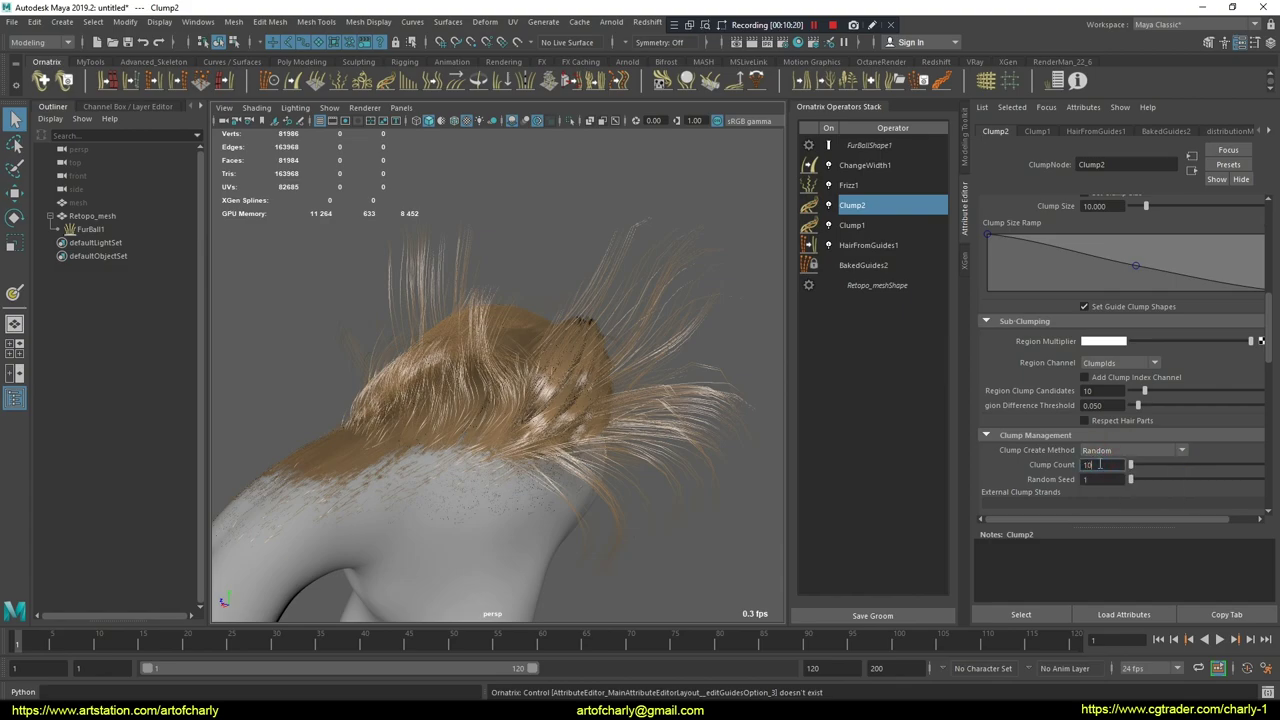
{"action": "scroll", "coordinate": [1042, 457], "scroll_direction": "down", "scroll_amount": 2}
{"action": "scroll", "coordinate": [1042, 450], "scroll_direction": "down", "scroll_amount": 1}
{"action": "left_click", "coordinate": [1040, 437]}
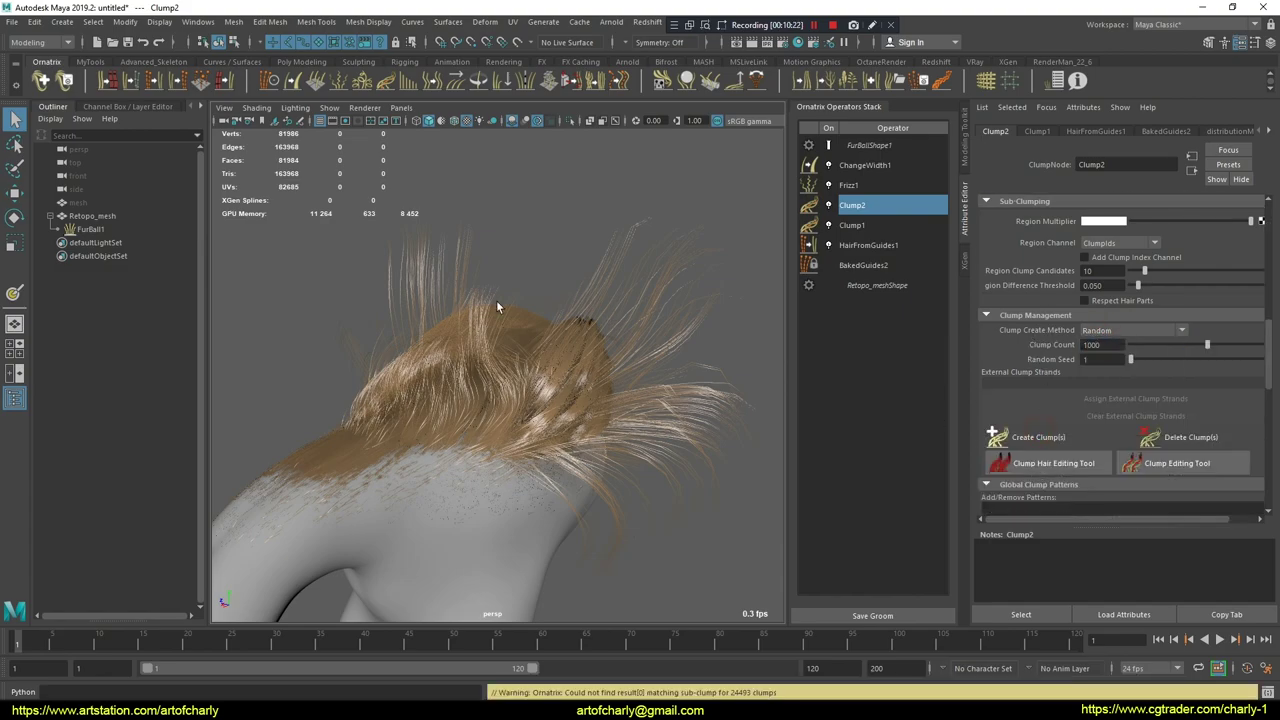
- Lower Clump1's clumping Amount to 0.222
{"action": "left_click", "coordinate": [852, 225]}
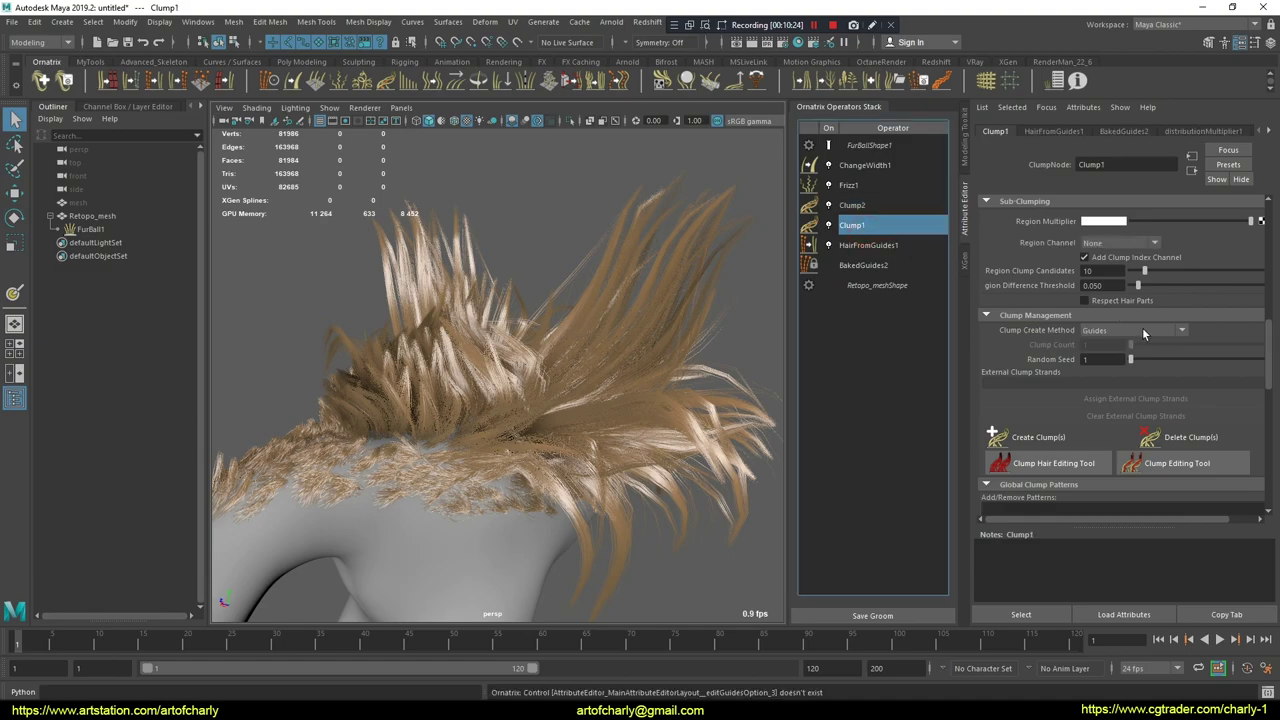
{"action": "scroll", "coordinate": [1136, 374], "scroll_direction": "up", "scroll_amount": 5}
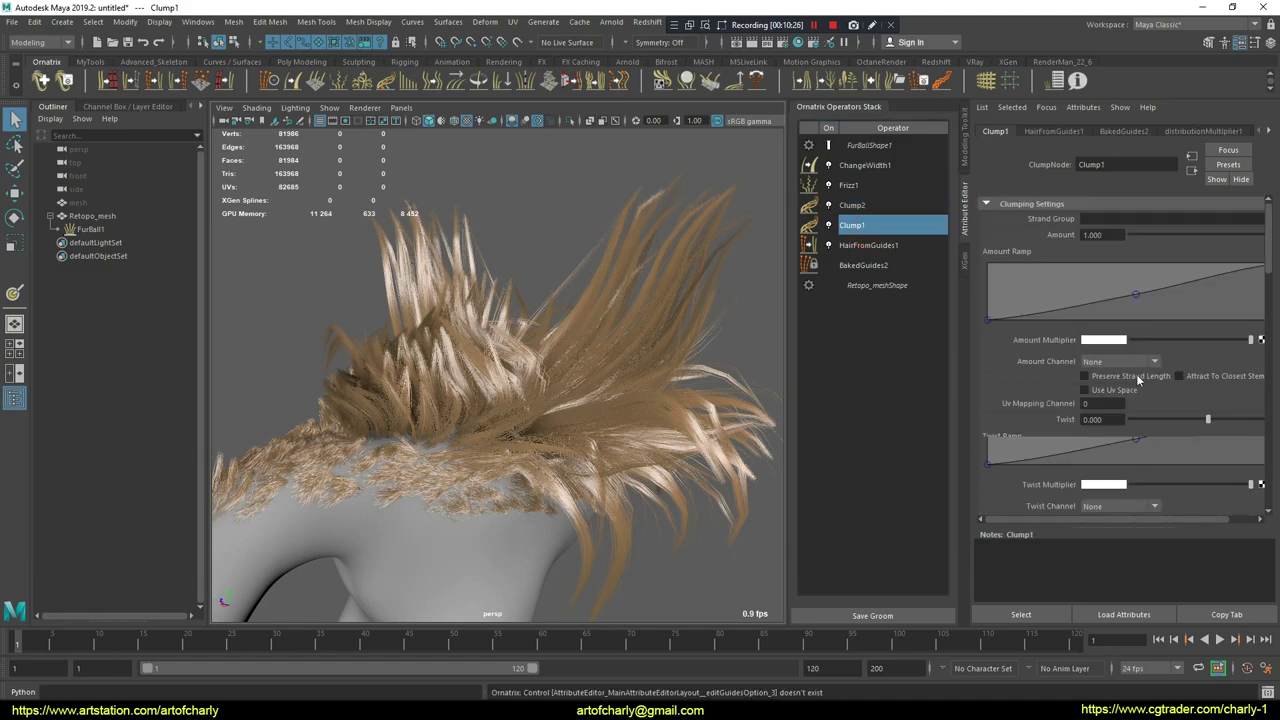
{"action": "left_click", "coordinate": [1117, 280]}
{"action": "left_click", "coordinate": [1164, 236]}
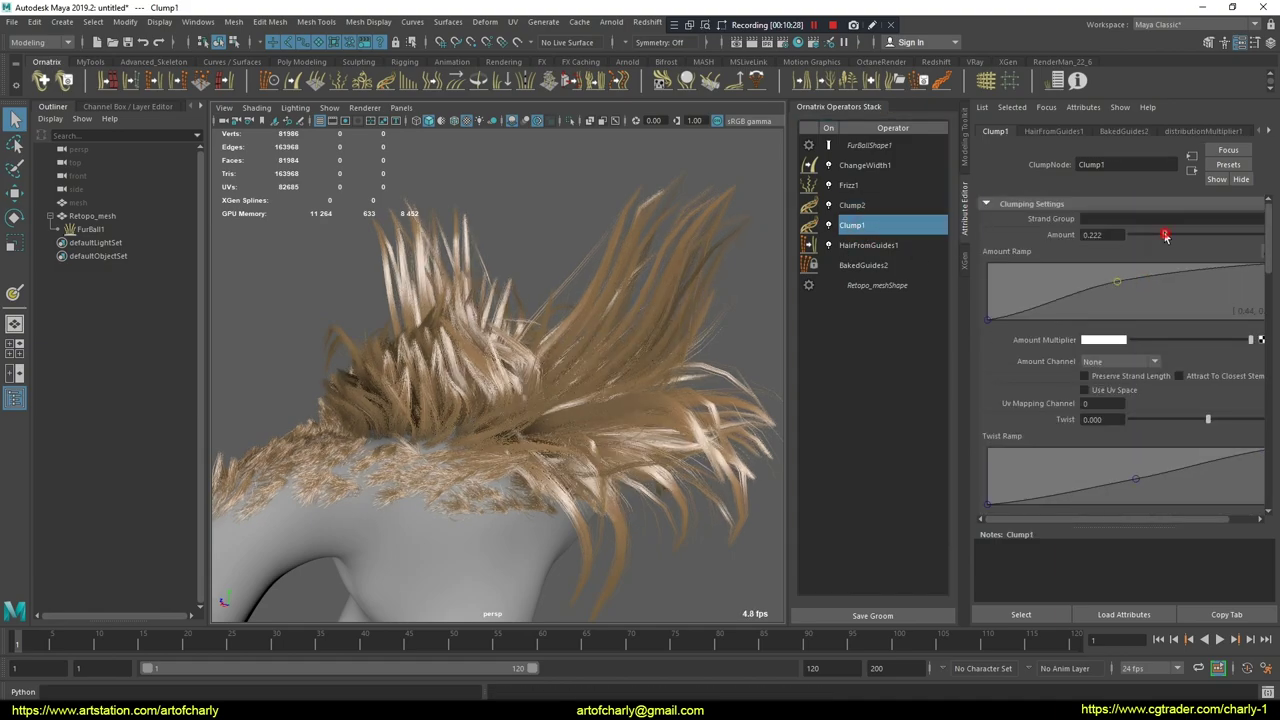
{"action": "mouse_move", "coordinate": [494, 319]}
{"action": "left_mouse_down", "text": "alt"}
{"action": "mouse_move", "coordinate": [514, 294]}
{"action": "mouse_move", "coordinate": [573, 279]}
{"action": "left_mouse_up", "text": "alt"}
- Add a point to Clump2's amount curve and regenerate its random clumps
{"action": "left_click", "coordinate": [867, 206]}
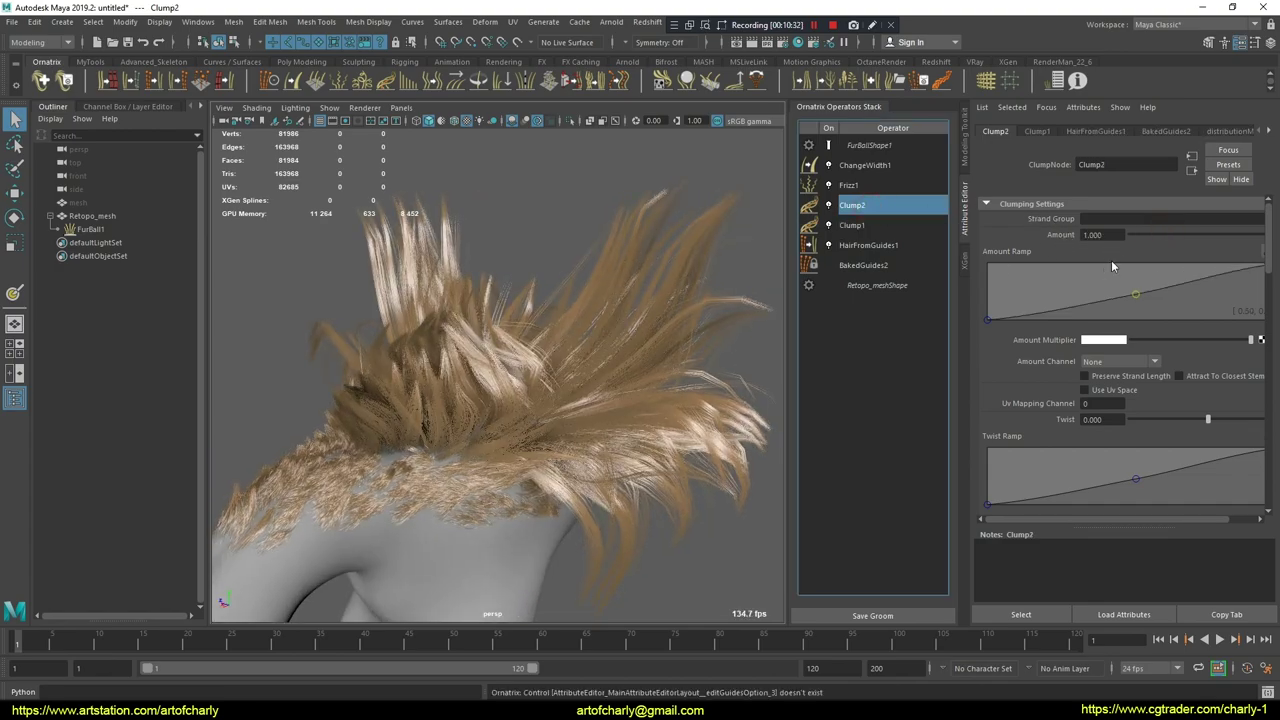
{"action": "left_click", "coordinate": [1134, 290]}
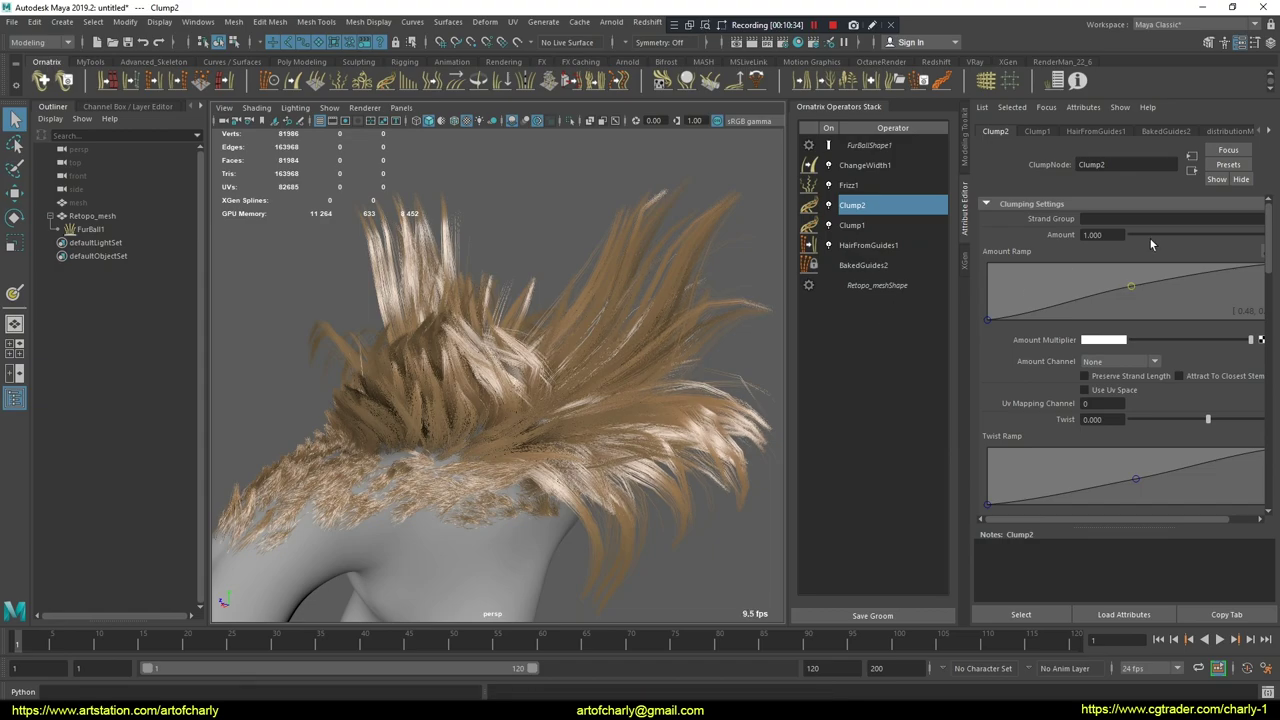
{"action": "scroll", "coordinate": [1150, 293], "scroll_direction": "down", "scroll_amount": 3}
{"action": "scroll", "coordinate": [1140, 300], "scroll_direction": "down", "scroll_amount": 3}
{"action": "scroll", "coordinate": [1080, 360], "scroll_direction": "down", "scroll_amount": 3}
{"action": "scroll", "coordinate": [1033, 399], "scroll_direction": "down", "scroll_amount": 3}
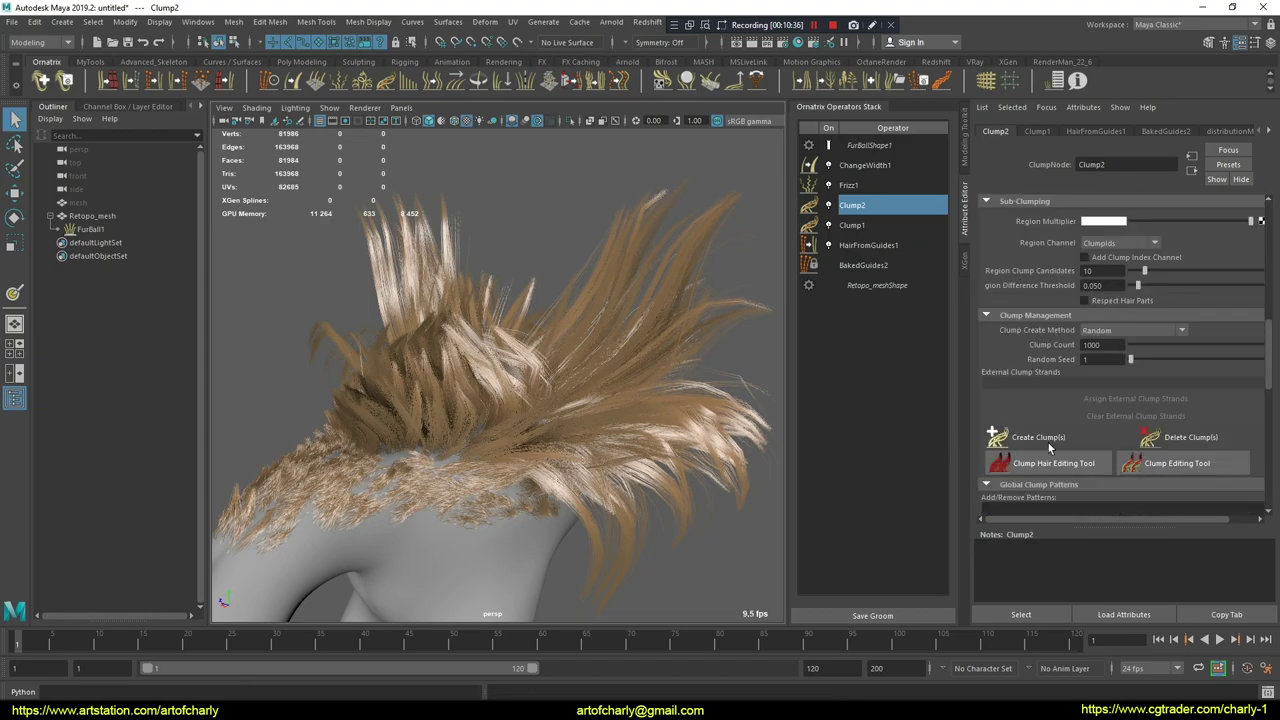
{"action": "left_click", "coordinate": [1036, 437]}
{"action": "left_click_drag", "start_coordinate": [481, 358], "coordinate": [585, 415], "text": "alt"}
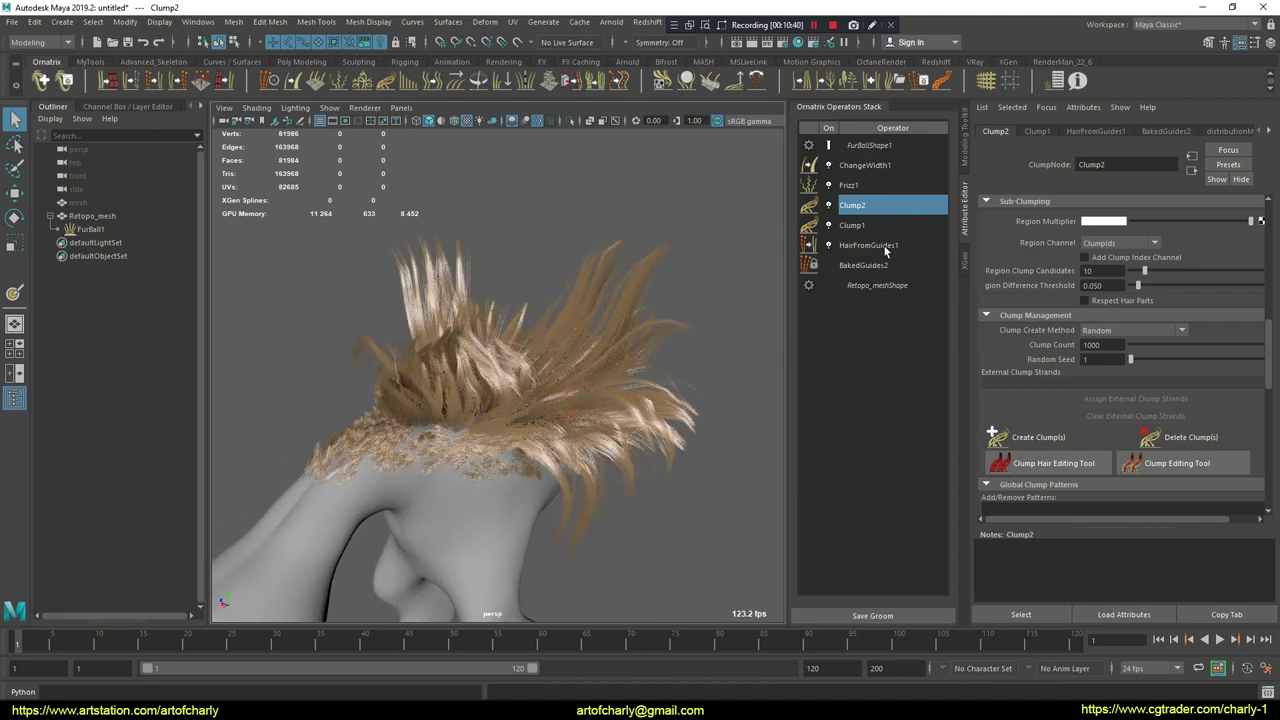
{"action": "left_click", "coordinate": [885, 251]}
{"action": "left_click_drag", "start_coordinate": [515, 370], "coordinate": [911, 337], "text": "alt"}
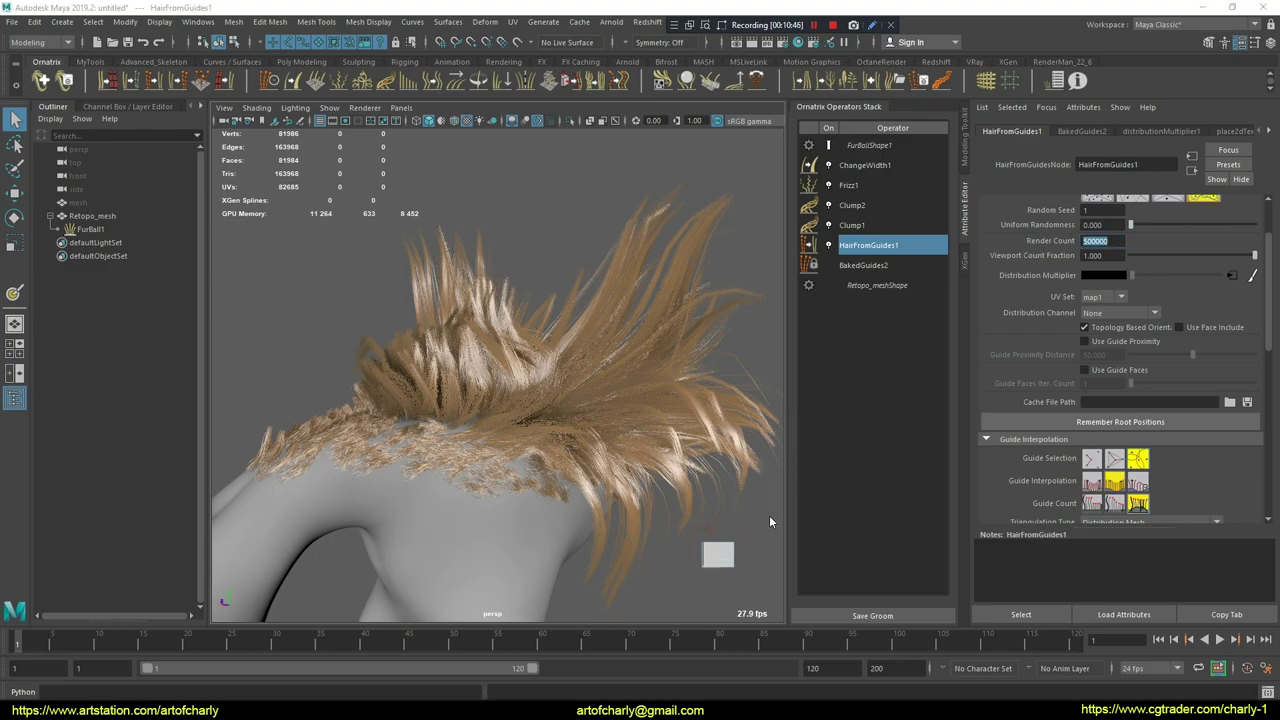
{"action": "type", "text": "500 000 with this FPS =)"}
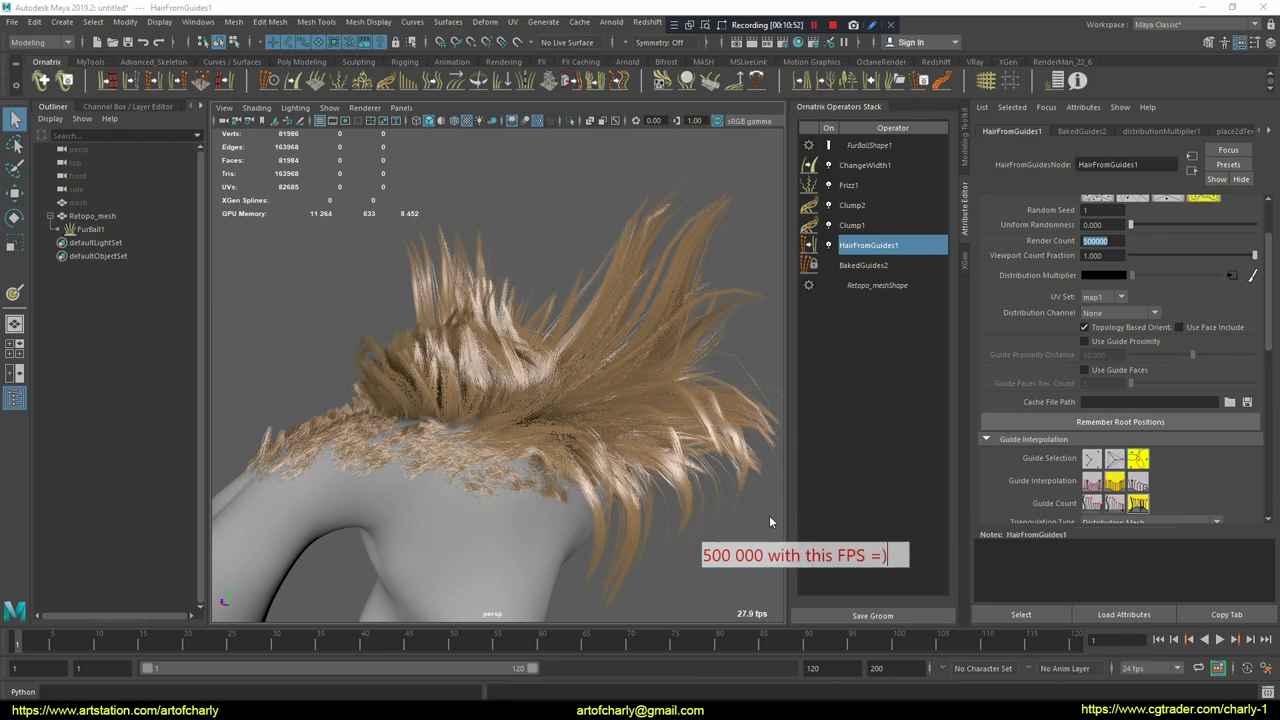
{"action": "left_click", "coordinate": [686, 535]}
{"action": "mouse_move", "coordinate": [663, 480]}
{"action": "left_mouse_down", "text": "alt"}
{"action": "mouse_move", "coordinate": [727, 476]}
{"action": "mouse_move", "coordinate": [711, 482]}
{"action": "left_mouse_up", "text": "alt"}
{"action": "key", "text": "ctrl+space"}
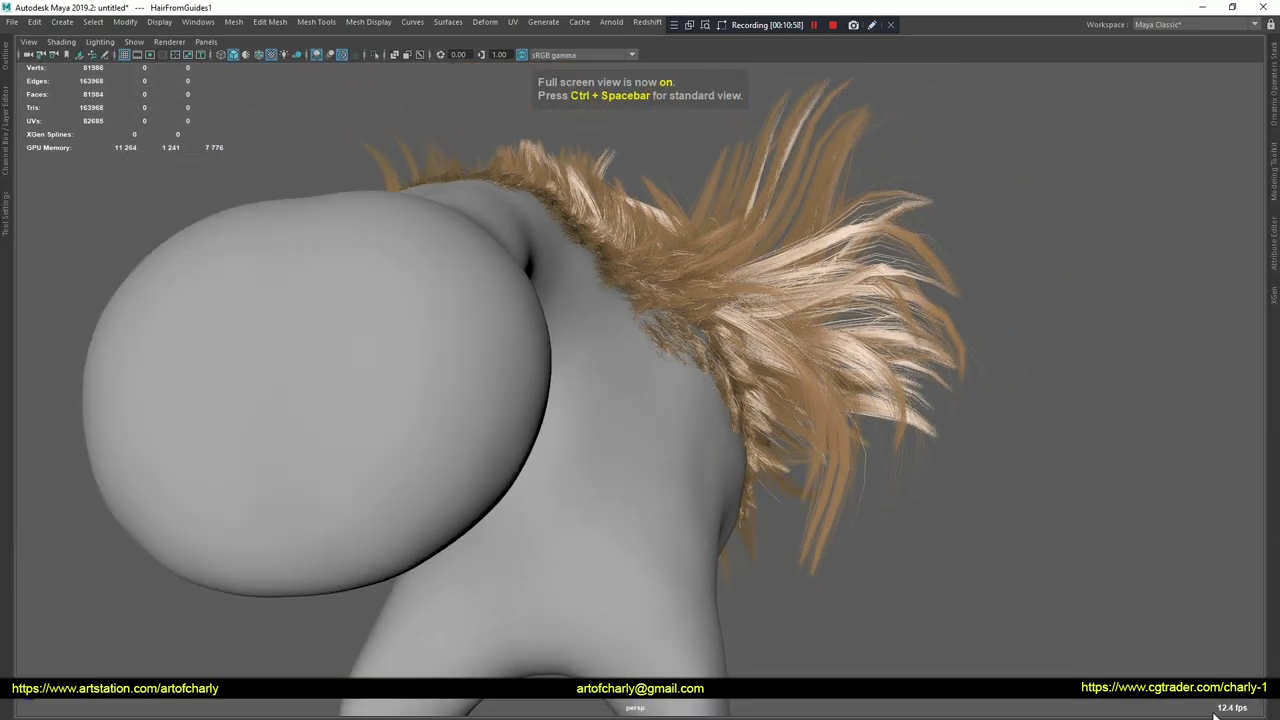
{"action": "mouse_move", "coordinate": [985, 503]}
{"action": "left_mouse_down", "text": "alt"}
{"action": "mouse_move", "coordinate": [900, 509]}
{"action": "mouse_move", "coordinate": [986, 491]}
{"action": "mouse_move", "coordinate": [914, 480]}
{"action": "mouse_move", "coordinate": [810, 515]}
{"action": "mouse_move", "coordinate": [929, 529]}
{"action": "mouse_move", "coordinate": [751, 363]}
{"action": "mouse_move", "coordinate": [646, 391]}
{"action": "mouse_move", "coordinate": [741, 503]}
{"action": "mouse_move", "coordinate": [726, 313]}
{"action": "mouse_move", "coordinate": [743, 286]}
{"action": "mouse_move", "coordinate": [652, 285]}
{"action": "mouse_move", "coordinate": [871, 397]}
{"action": "mouse_move", "coordinate": [777, 323]}
{"action": "left_mouse_up", "text": "alt"}
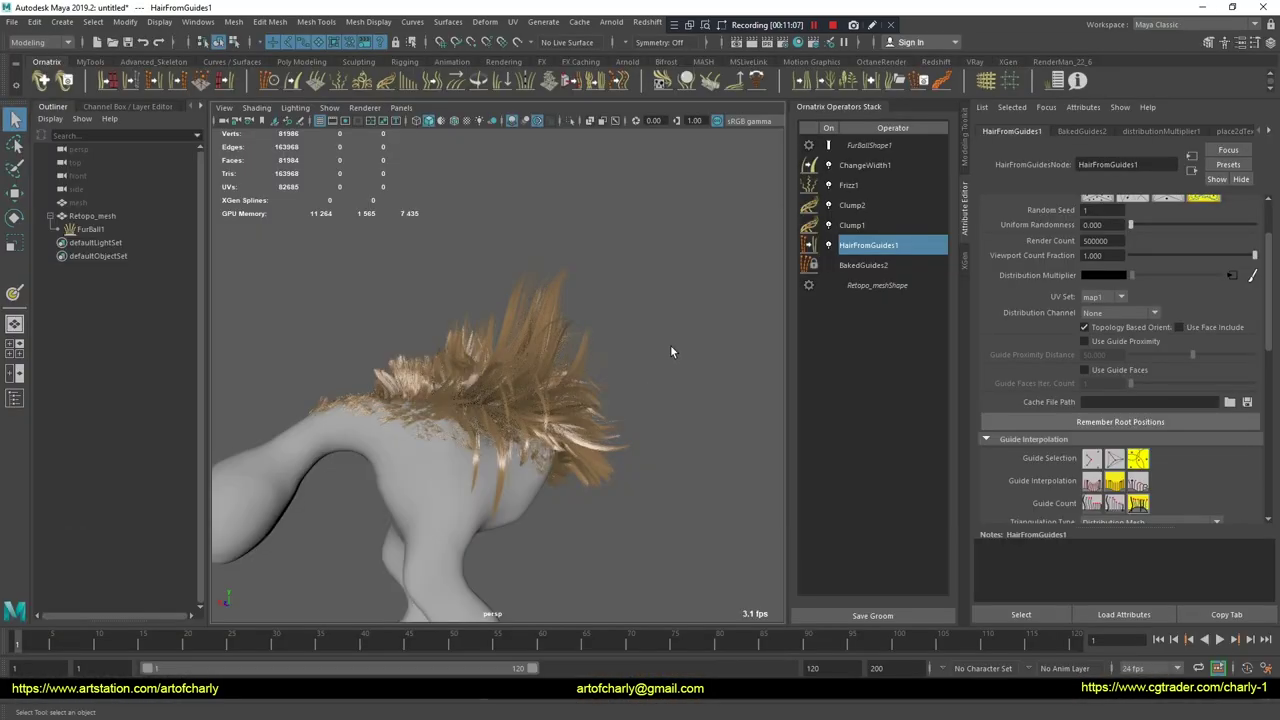
{"action": "mouse_move", "coordinate": [670, 344]}
{"action": "left_mouse_down", "text": "alt"}
{"action": "mouse_move", "coordinate": [694, 383]}
{"action": "mouse_move", "coordinate": [609, 307]}
{"action": "left_mouse_up", "text": "alt"}
{"action": "right_click_drag", "start_coordinate": [591, 220], "coordinate": [593, 197], "text": "alt"}
{"action": "mouse_move", "coordinate": [593, 192]}
{"action": "left_mouse_down", "text": "alt"}
{"action": "mouse_move", "coordinate": [517, 229]}
{"action": "mouse_move", "coordinate": [663, 471]}
{"action": "mouse_move", "coordinate": [600, 491]}
{"action": "mouse_move", "coordinate": [494, 486]}
{"action": "mouse_move", "coordinate": [600, 491]}
{"action": "mouse_move", "coordinate": [508, 373]}
{"action": "mouse_move", "coordinate": [620, 460]}
{"action": "mouse_move", "coordinate": [583, 366]}
{"action": "left_mouse_up", "text": "alt"}
{"action": "right_click_drag", "start_coordinate": [583, 366], "coordinate": [586, 343], "text": "alt"}
{"action": "right_click_drag", "start_coordinate": [543, 392], "coordinate": [561, 368], "text": "alt"}
{"action": "left_click_drag", "start_coordinate": [561, 368], "coordinate": [508, 363], "text": "alt"}
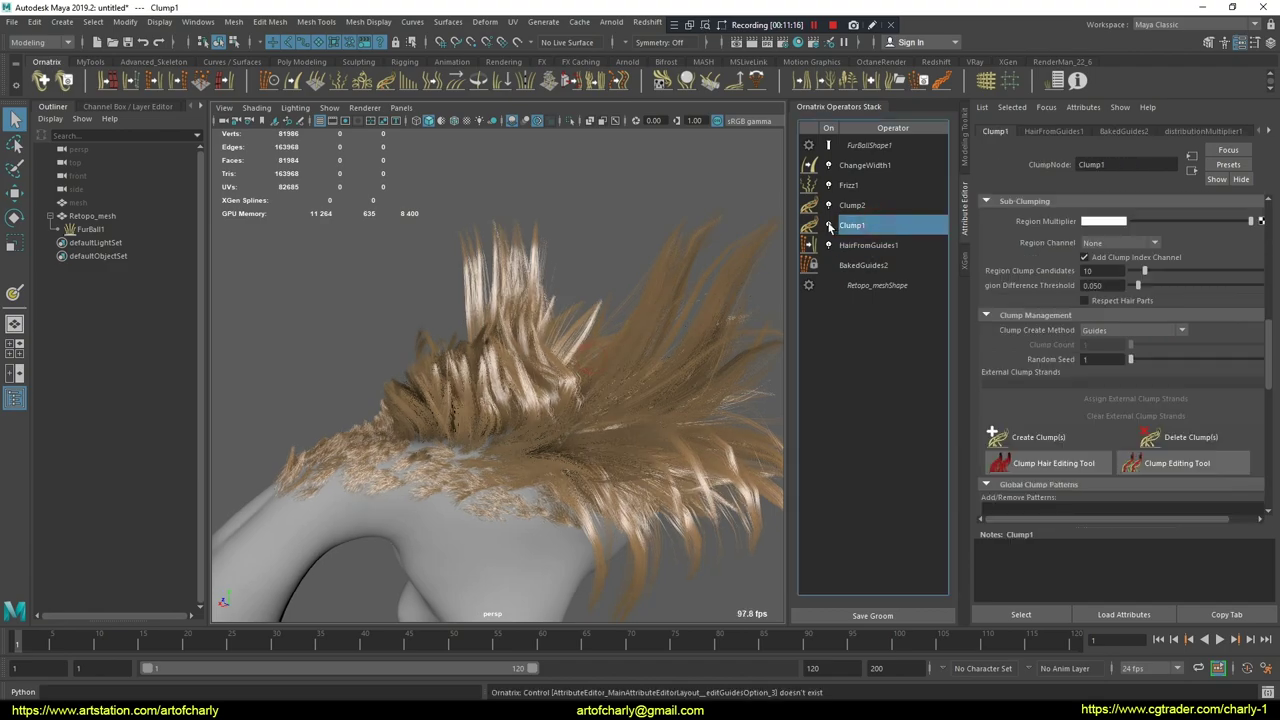
- Hide the frizz and insert an EditGuides operator after the baked guides
{"action": "left_click", "coordinate": [828, 186]}
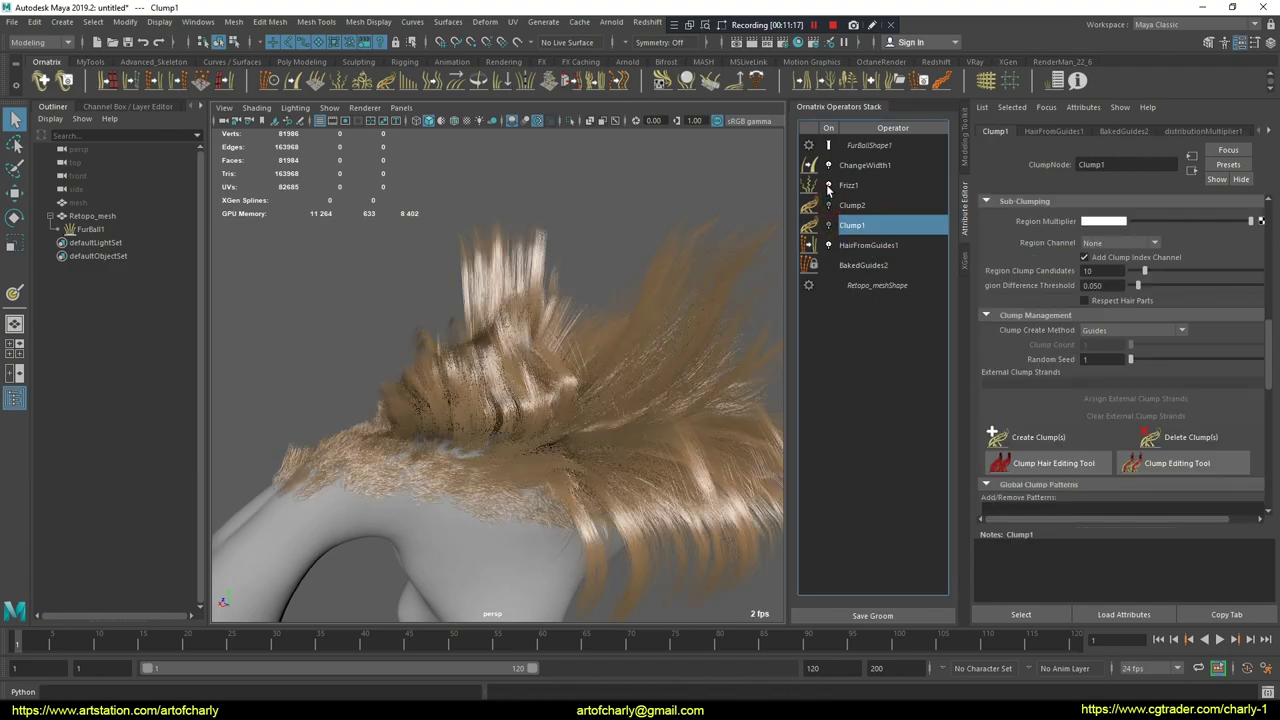
{"action": "left_click", "coordinate": [882, 265]}
{"action": "left_click", "coordinate": [266, 84]}
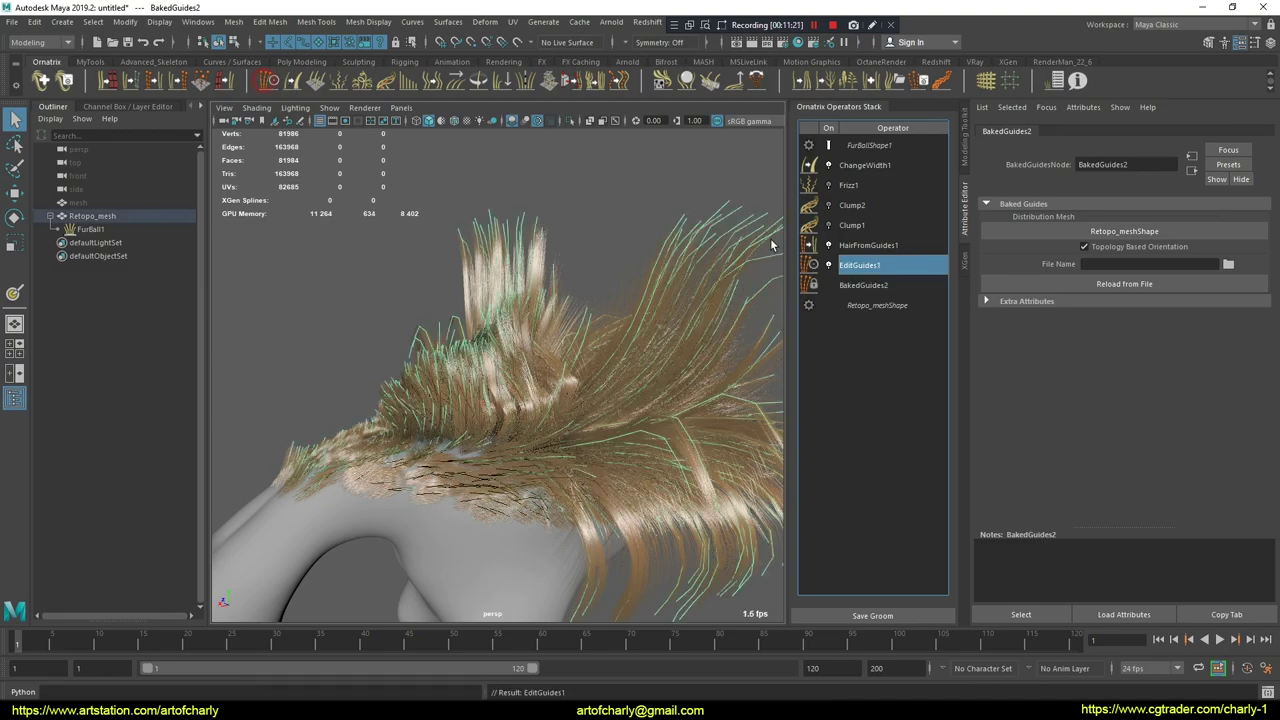
{"action": "left_click_drag", "start_coordinate": [734, 184], "coordinate": [623, 209], "text": "alt"}
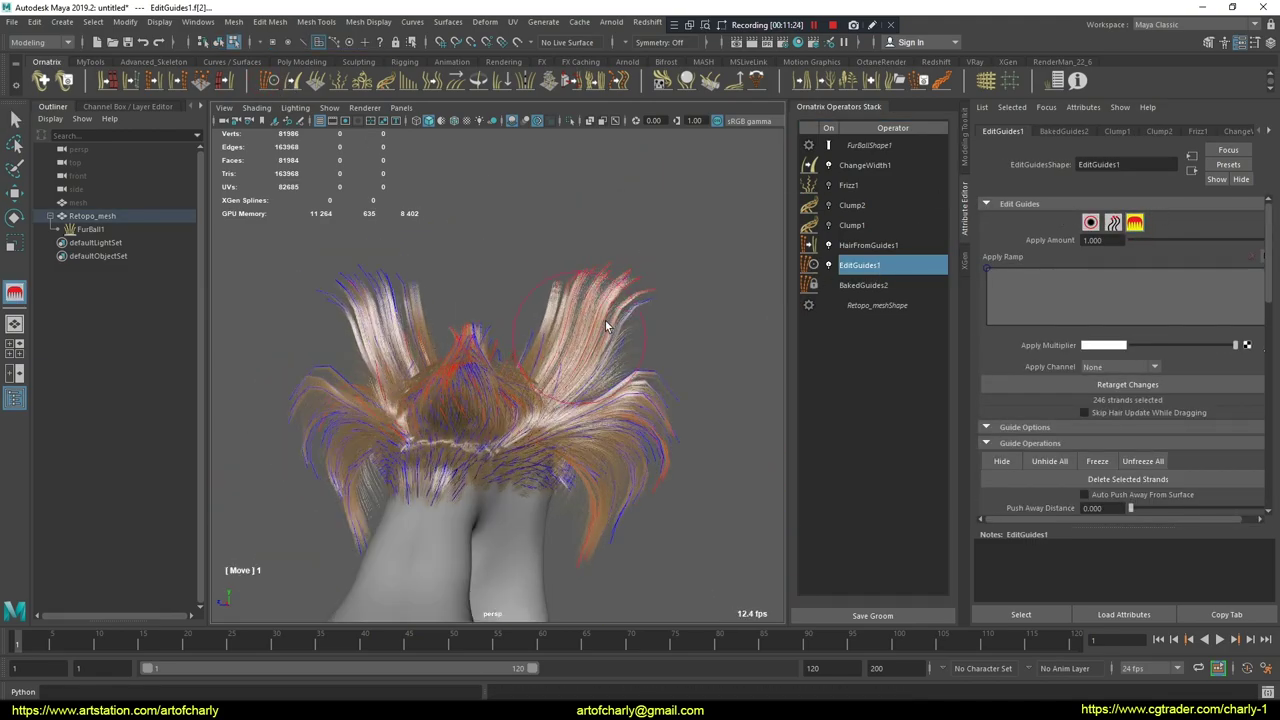
- Edit all guides with the Move brush and set Brush Mirror Axis to Z
{"action": "left_click", "coordinate": [1090, 222]}
{"action": "key", "text": "ctrl+a"}
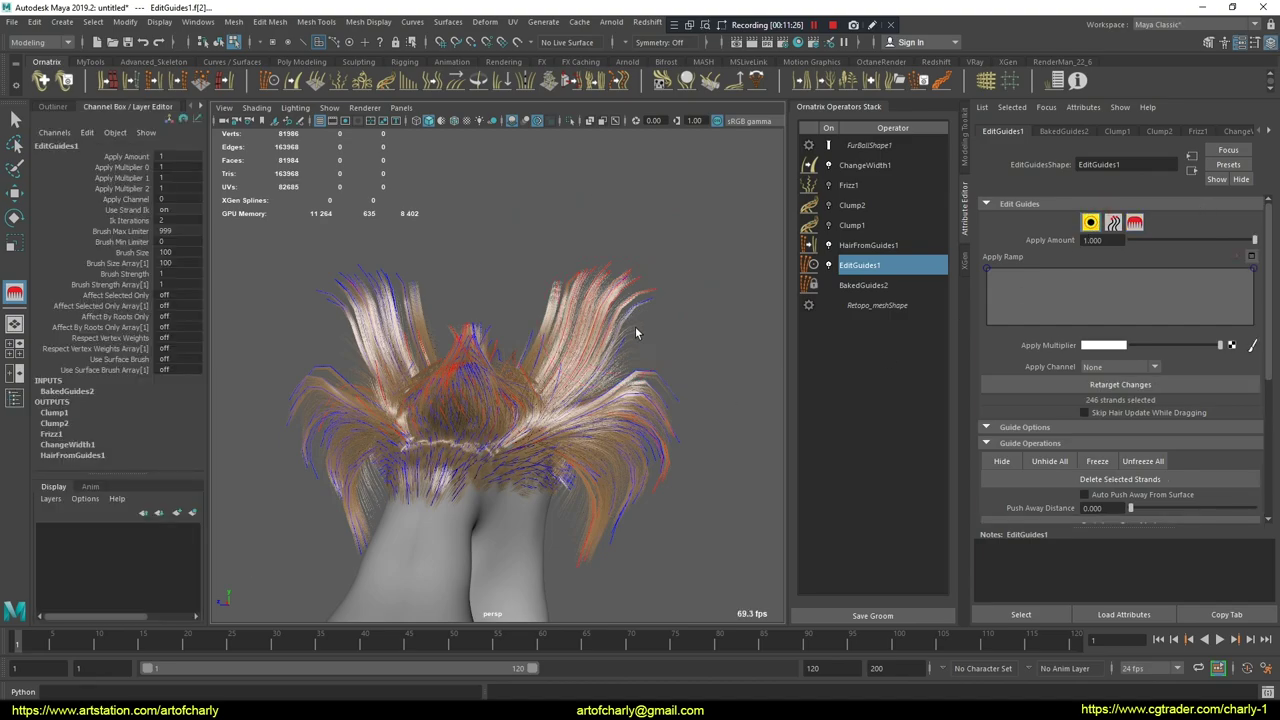
{"action": "left_click", "coordinate": [1134, 222]}
{"action": "left_click_drag", "start_coordinate": [689, 286], "coordinate": [640, 258]}
{"action": "scroll", "coordinate": [1144, 457], "scroll_direction": "down", "scroll_amount": 3}
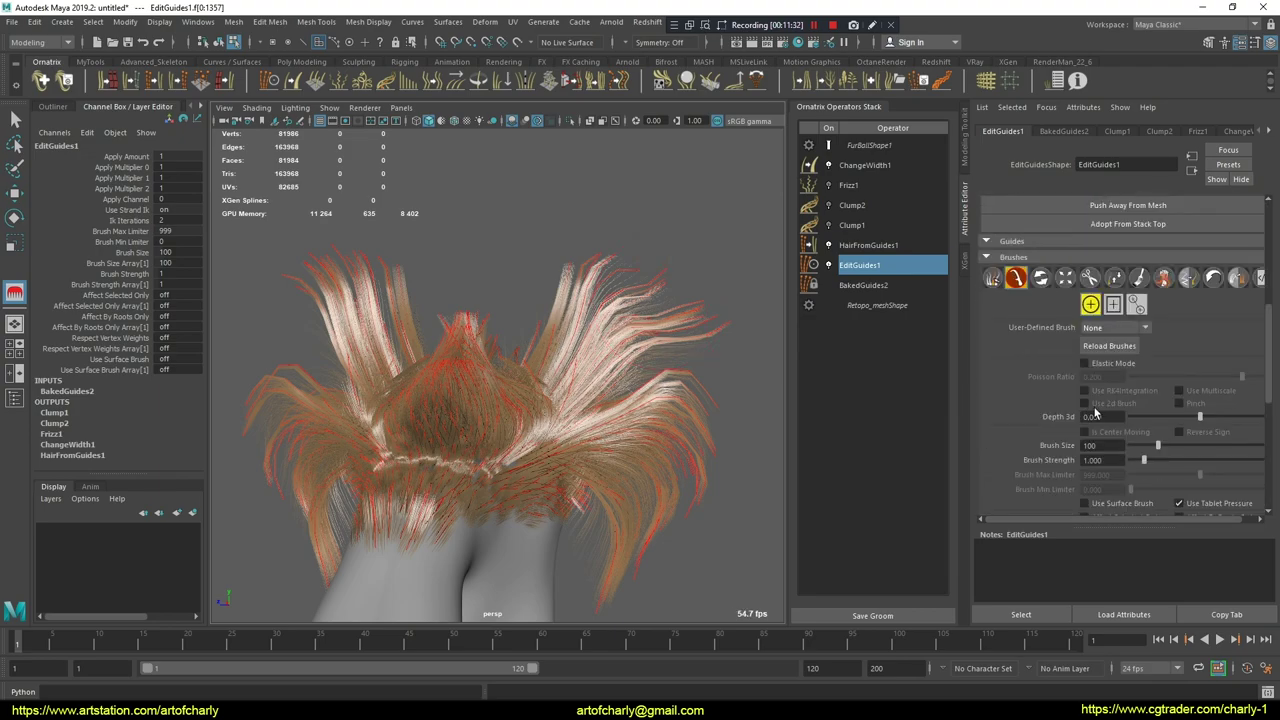
{"action": "scroll", "coordinate": [1144, 457], "scroll_direction": "down", "scroll_amount": 3}
{"action": "left_click", "coordinate": [1116, 438]}
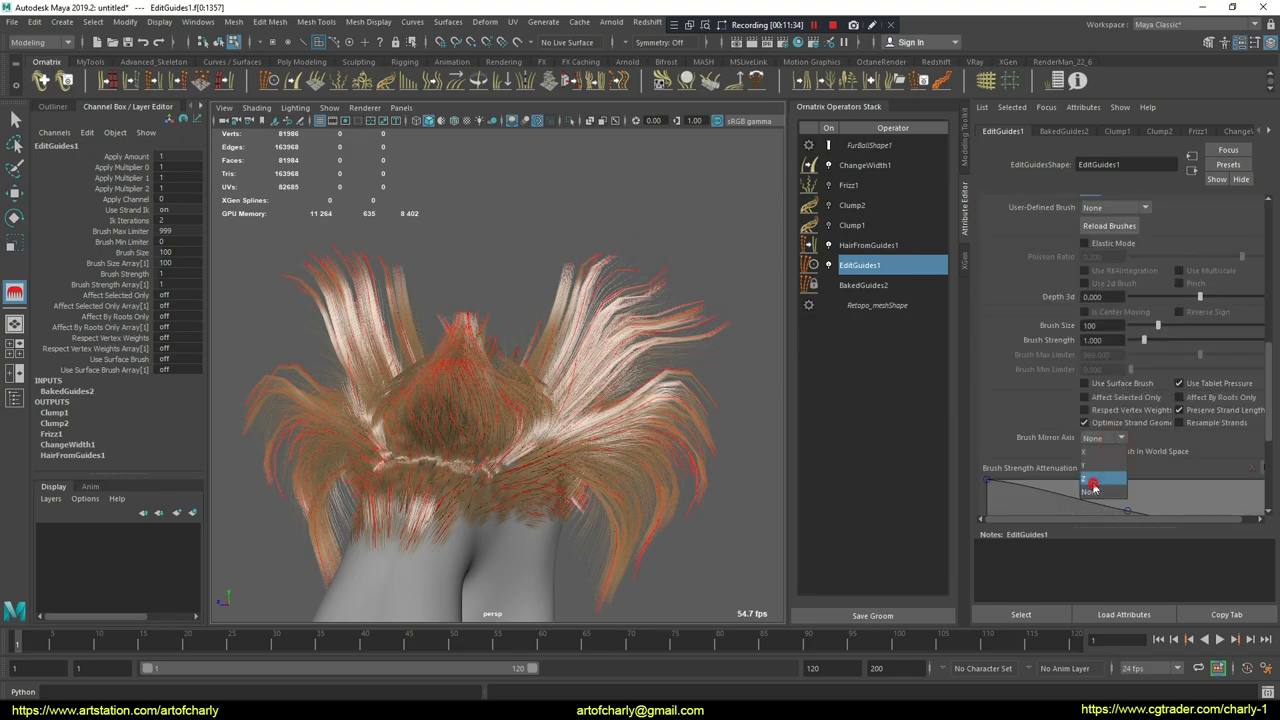
{"action": "left_click", "coordinate": [1100, 493]}
- Brush the top-right guides upward into wing shapes, mirrored onto the left side
{"action": "mouse_move", "coordinate": [623, 294]}
{"action": "left_mouse_down"}
{"action": "mouse_move", "coordinate": [616, 276]}
{"action": "mouse_move", "coordinate": [633, 317]}
{"action": "mouse_move", "coordinate": [651, 263]}
{"action": "mouse_move", "coordinate": [583, 280]}
{"action": "mouse_move", "coordinate": [646, 309]}
{"action": "mouse_move", "coordinate": [632, 304]}
{"action": "mouse_move", "coordinate": [726, 374]}
{"action": "mouse_move", "coordinate": [688, 415]}
{"action": "left_mouse_up"}
{"action": "mouse_move", "coordinate": [707, 344]}
{"action": "left_mouse_down"}
{"action": "mouse_move", "coordinate": [691, 380]}
{"action": "mouse_move", "coordinate": [704, 300]}
{"action": "mouse_move", "coordinate": [674, 326]}
{"action": "mouse_move", "coordinate": [630, 474]}
{"action": "mouse_move", "coordinate": [640, 440]}
{"action": "mouse_move", "coordinate": [714, 457]}
{"action": "mouse_move", "coordinate": [726, 330]}
{"action": "left_mouse_up"}
{"action": "mouse_move", "coordinate": [629, 263]}
{"action": "left_mouse_down", "text": "alt"}
{"action": "mouse_move", "coordinate": [491, 271]}
{"action": "mouse_move", "coordinate": [476, 251]}
{"action": "mouse_move", "coordinate": [620, 370]}
{"action": "left_mouse_up", "text": "alt"}
{"action": "left_click", "coordinate": [921, 244]}
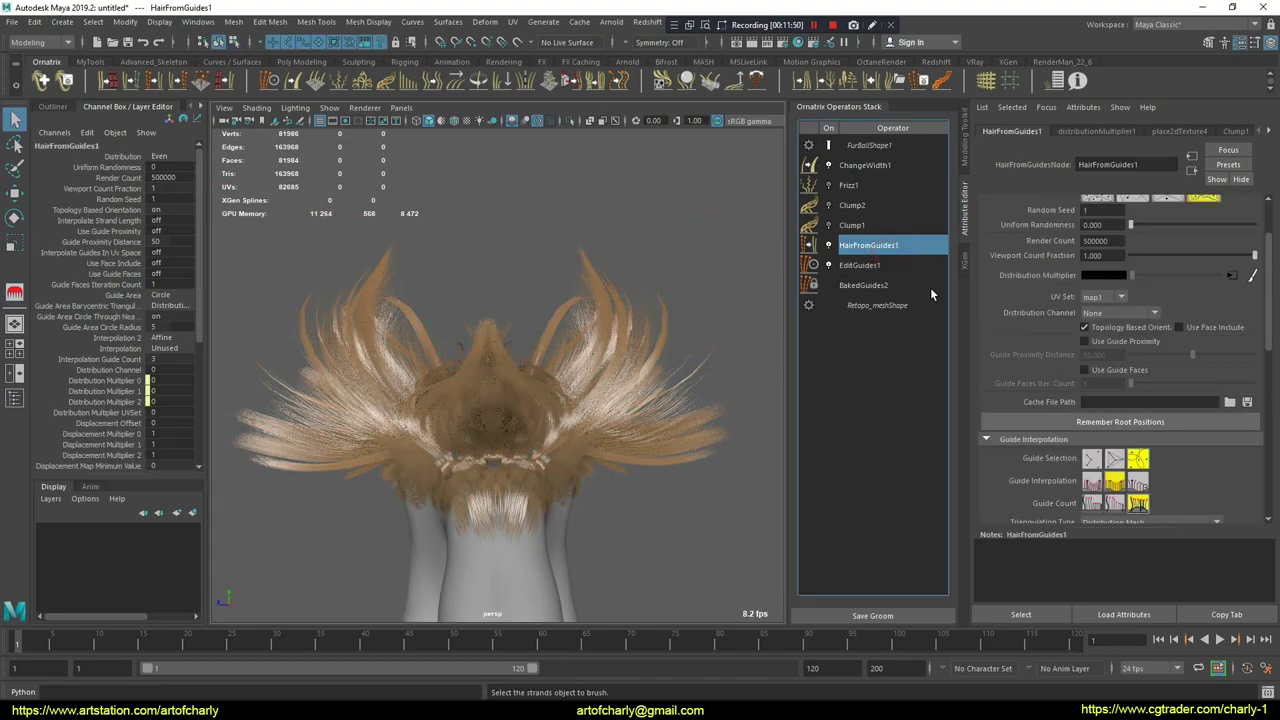
- Change HairFromGuides1's Render Count from 500000 to 1000000
{"action": "scroll", "coordinate": [1096, 287], "scroll_direction": "up", "scroll_amount": 2}
{"action": "left_click", "coordinate": [1088, 320]}
{"action": "type", "text": "1000000"}
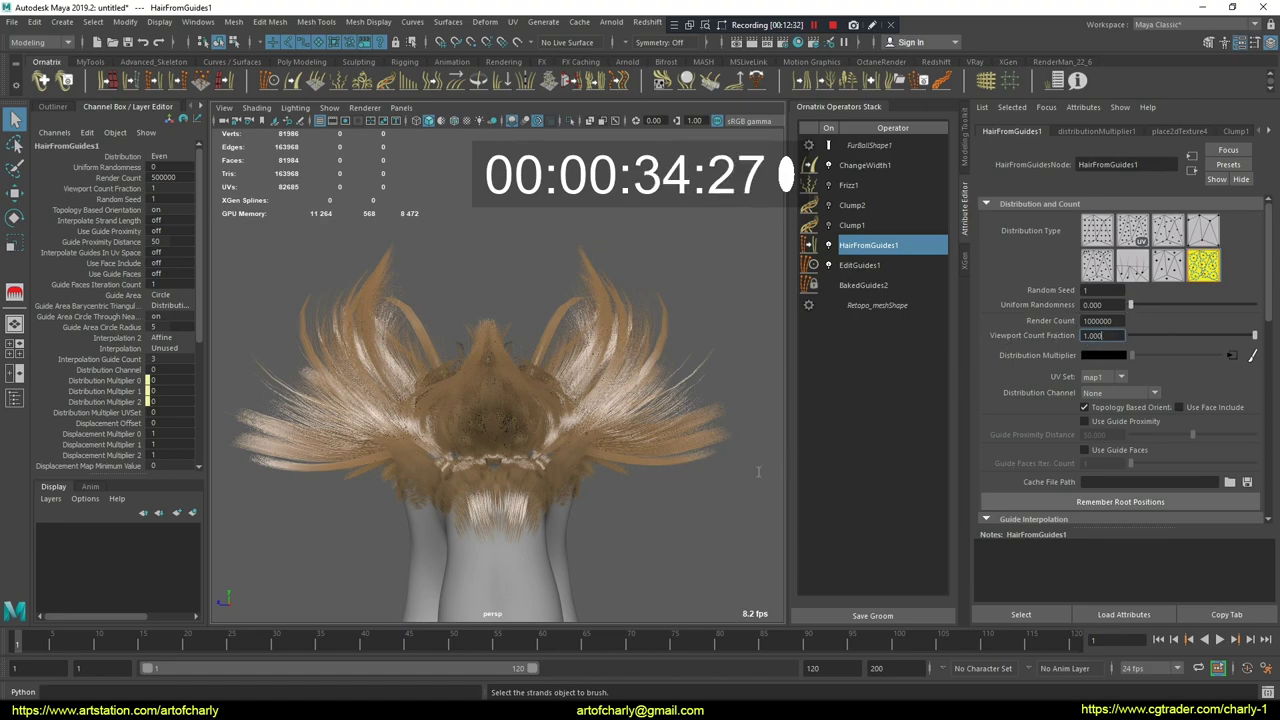
{"action": "left_click", "coordinate": [703, 541]}
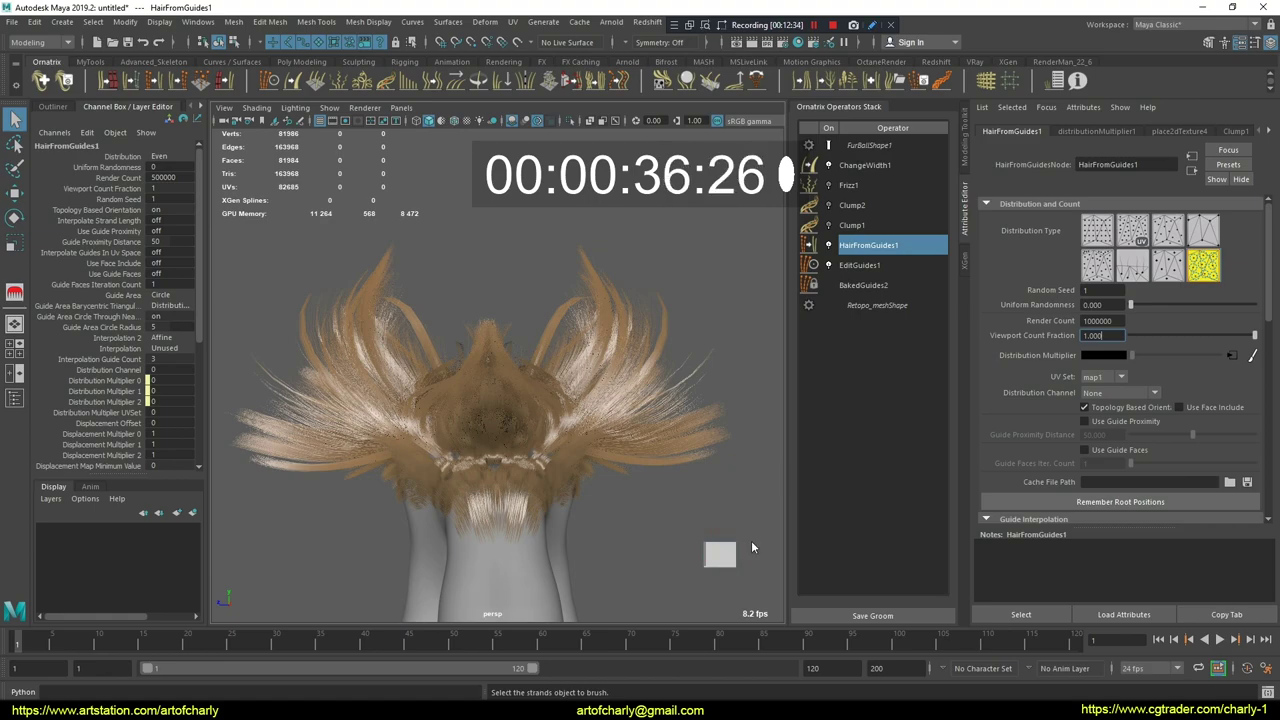
- Type notes about waiting to compile the 1mln hairs, then reselect the Render Count field
{"action": "type", "text": "So you should wait a few minutes to compile the 1mln hairs"}
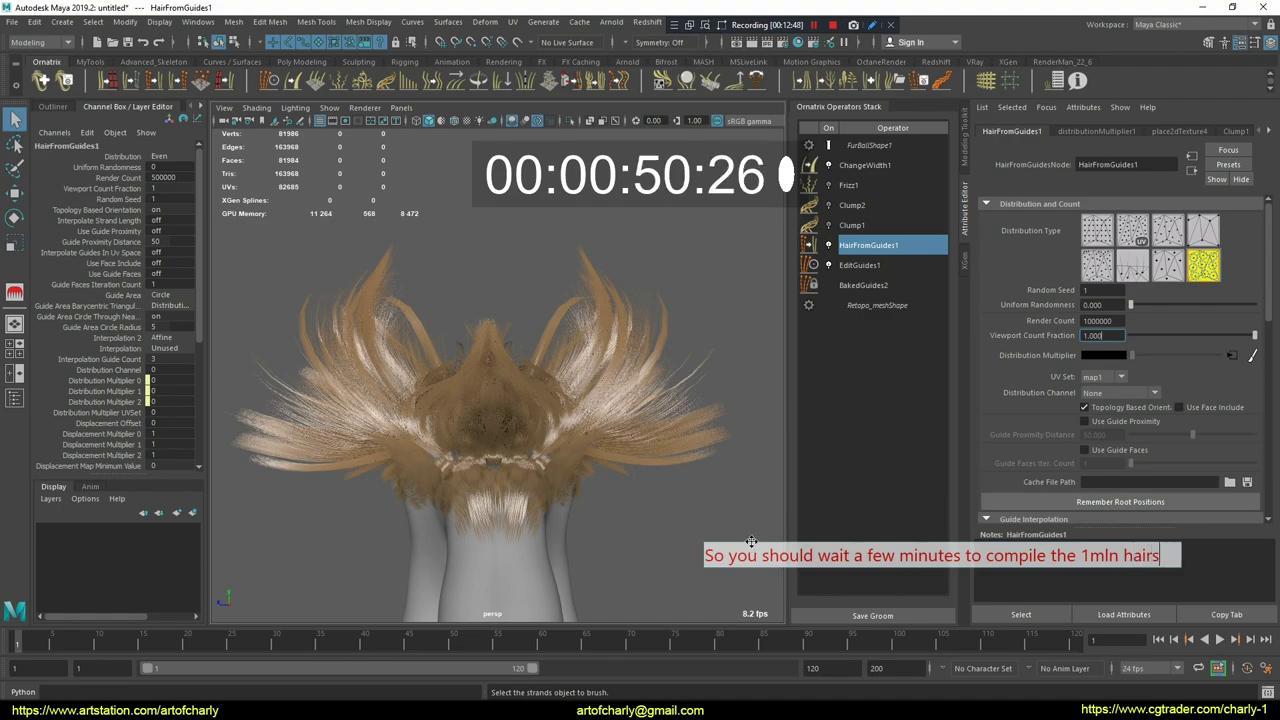
{"action": "key", "text": "Return"}
{"action": "type", "text": "t "}
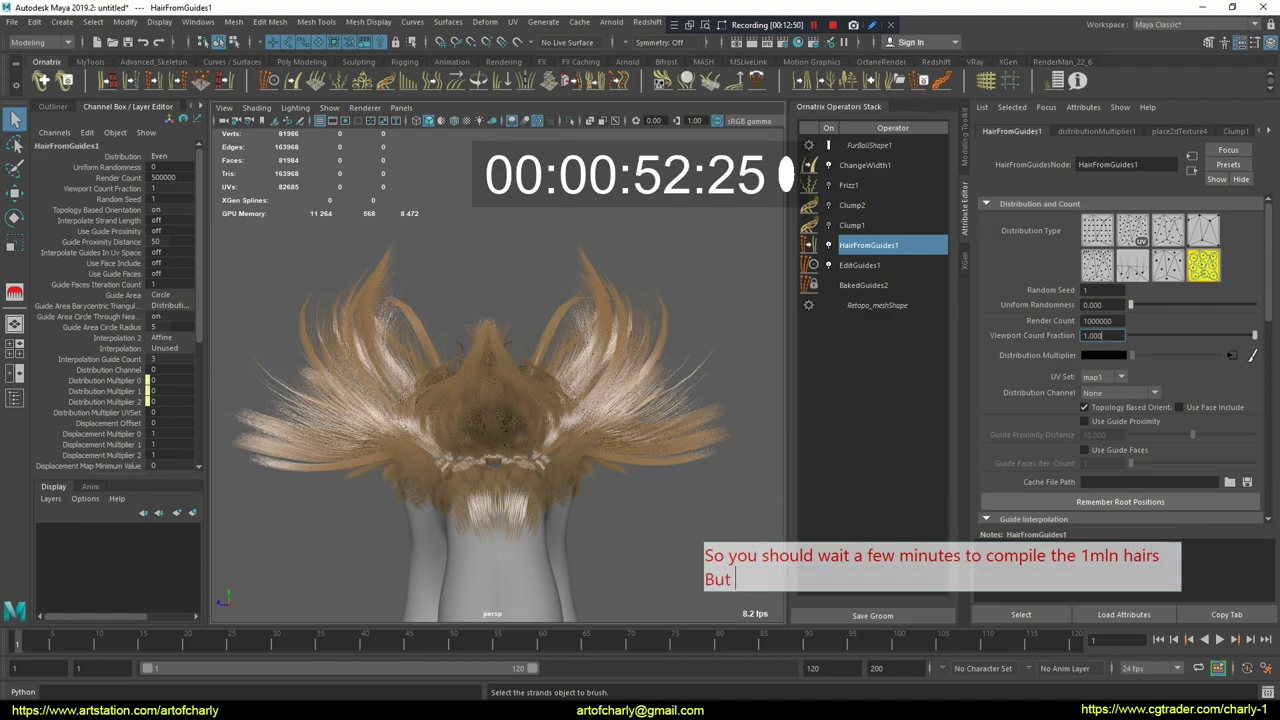
{"action": "type", "text": "after"}
{"action": "type", "text": " that "}
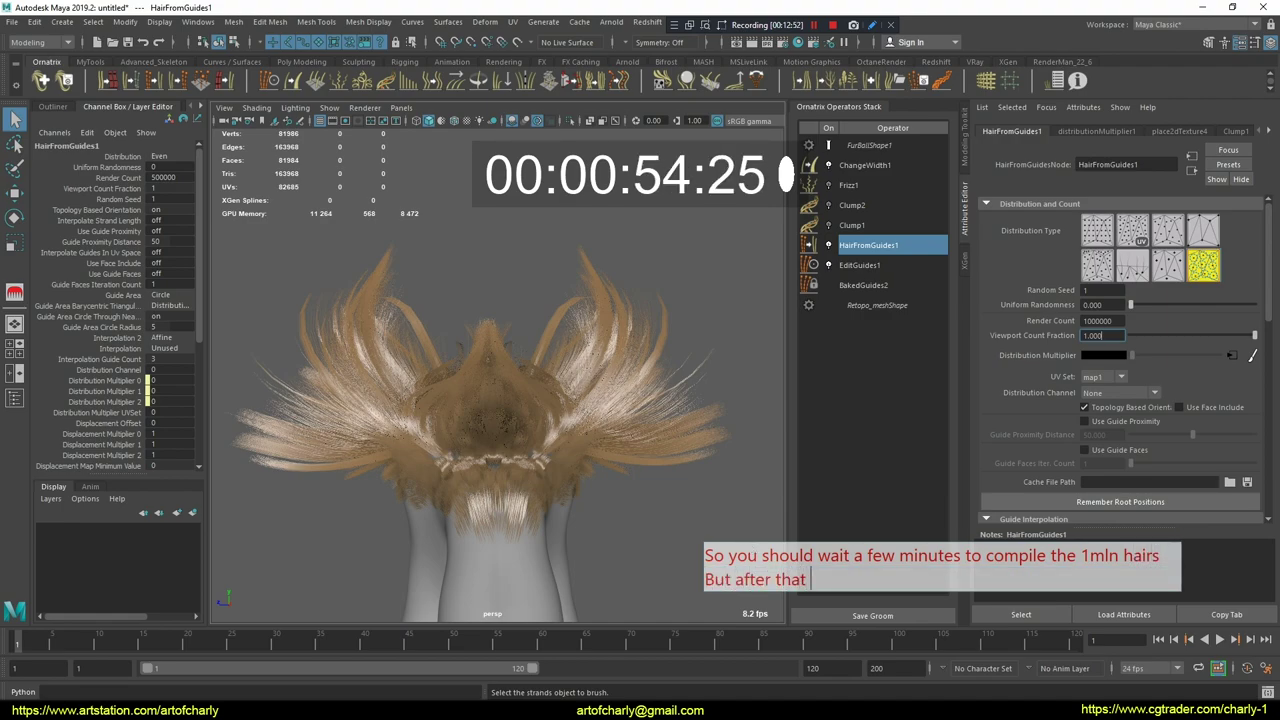
{"action": "type", "text": "can "}
{"action": "type", "text": "rotate"}
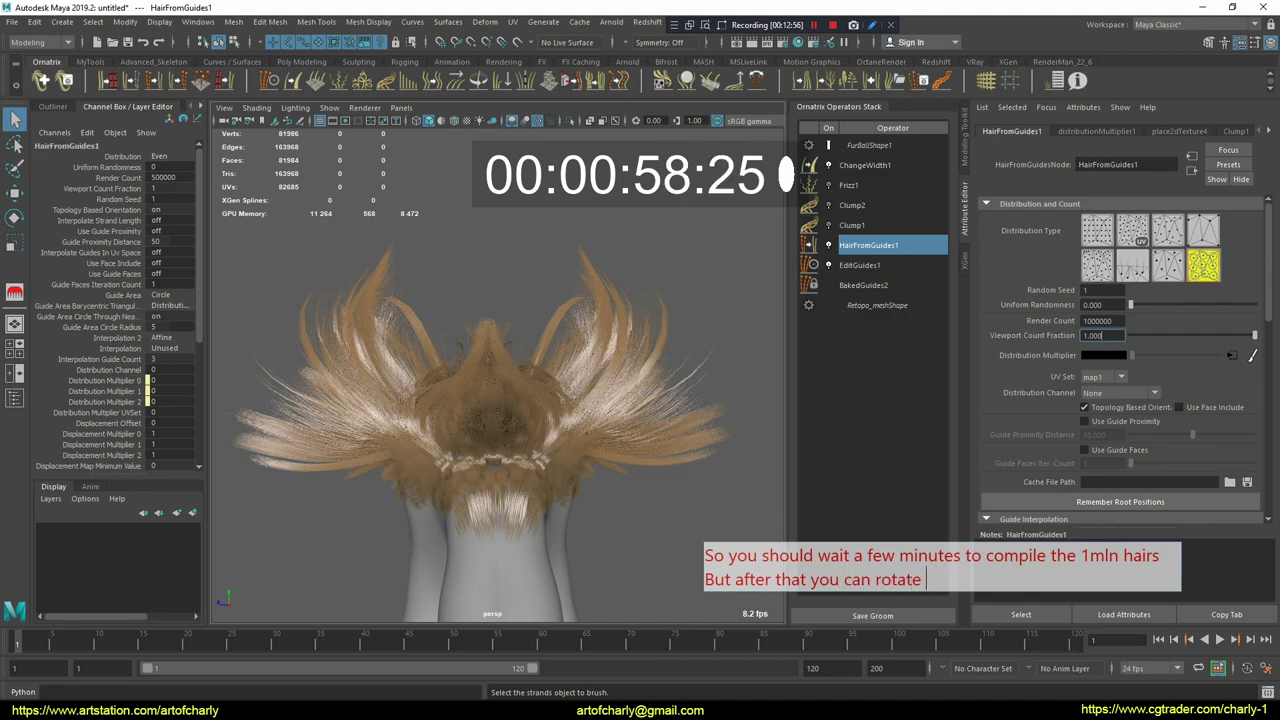
{"action": "type", "text": "vi"}
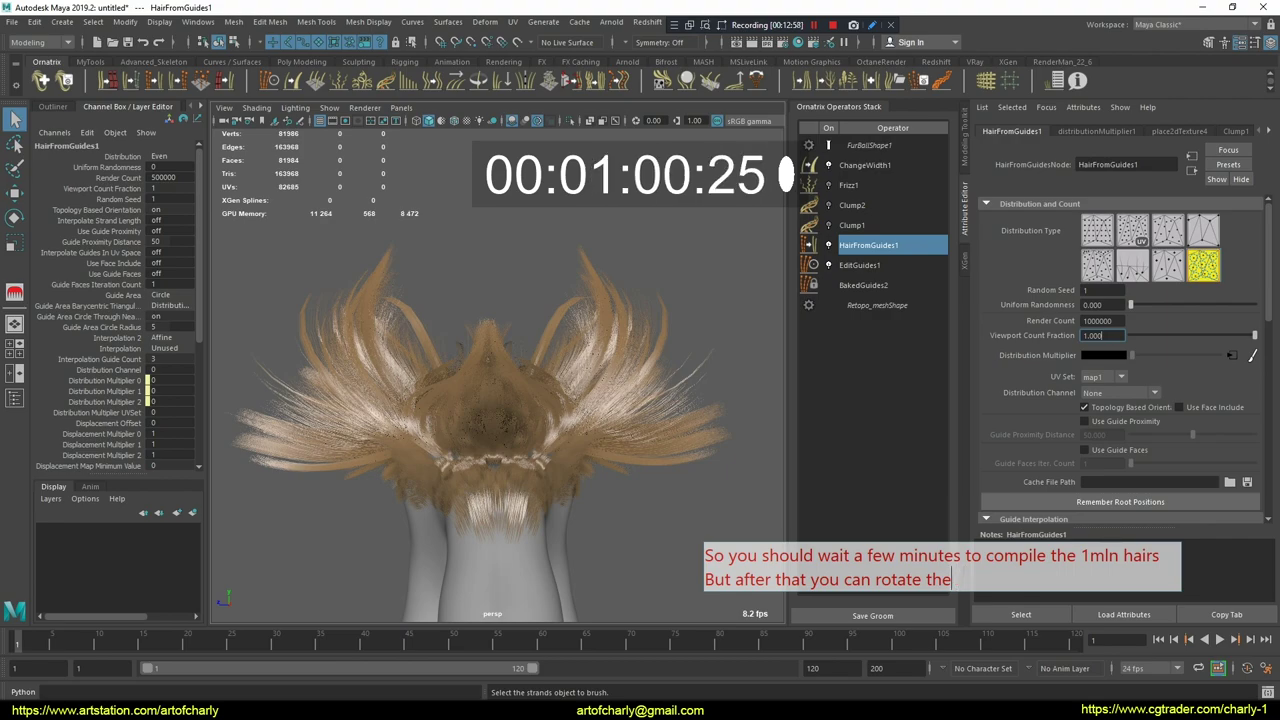
{"action": "type", "text": "n vi"}
{"action": "type", "text": "ewport wi"}
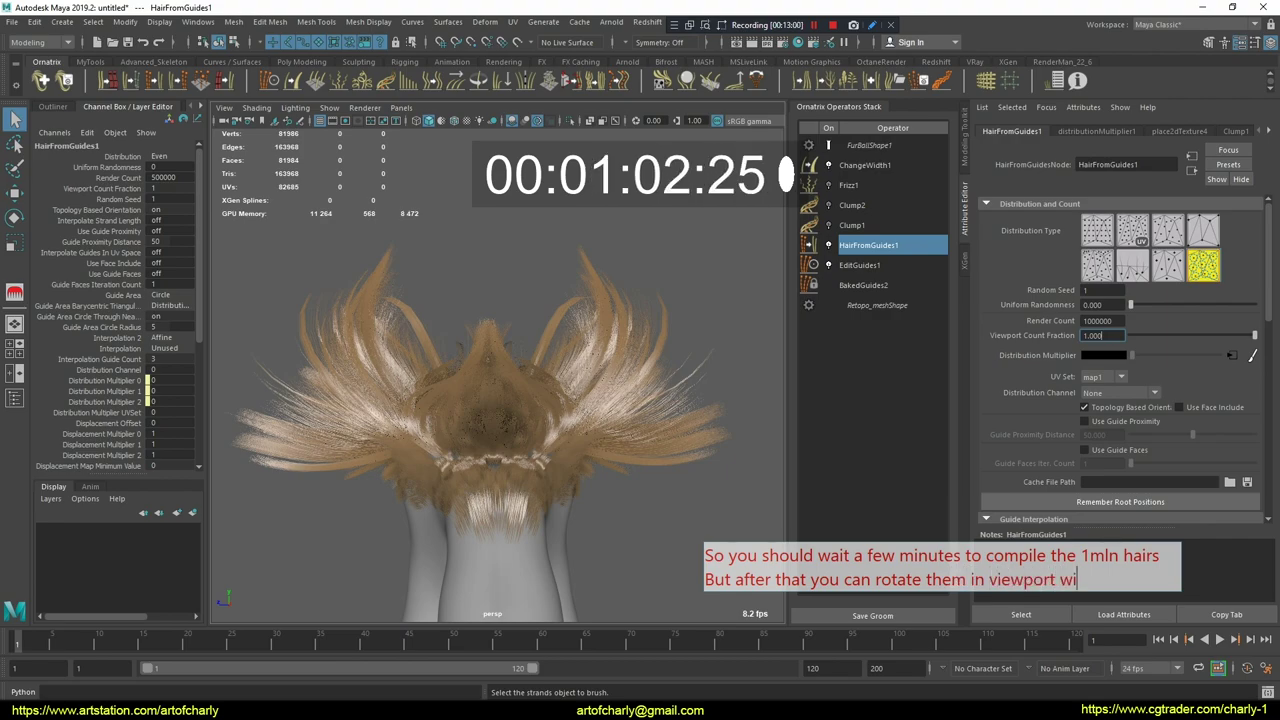
{"action": "key", "text": "BackSpace"}
{"action": "key", "text": "BackSpace"}
{"action": "key", "text": "BackSpace"}
{"action": "type", "text": "fa"}
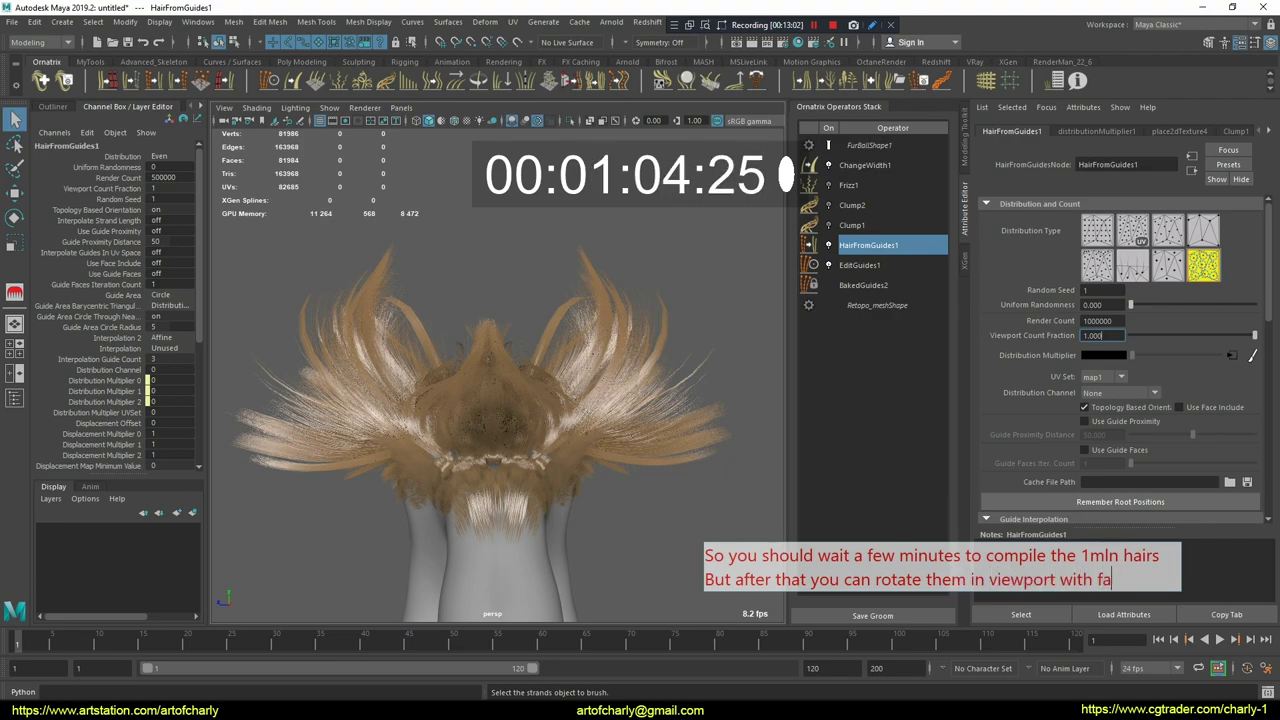
{"action": "type", "text": "st FPS =)"}
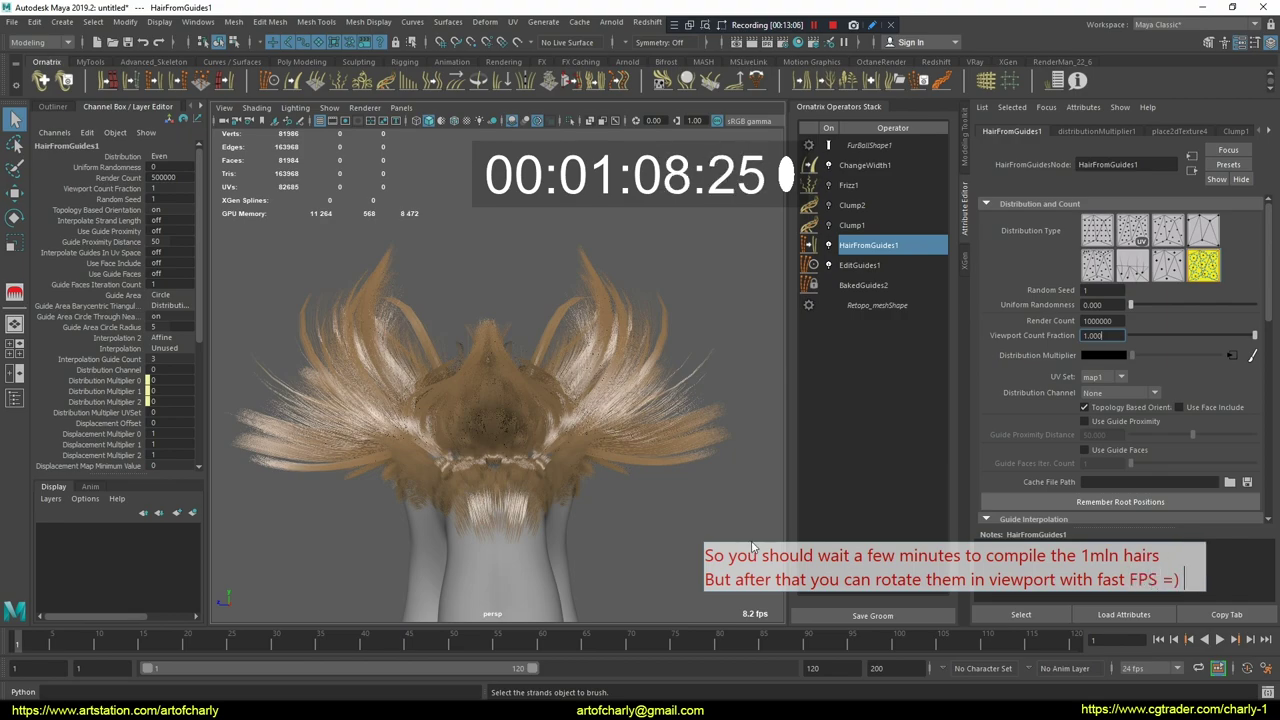
{"action": "key", "text": "Return"}
{"action": "type", "text": "Th"}
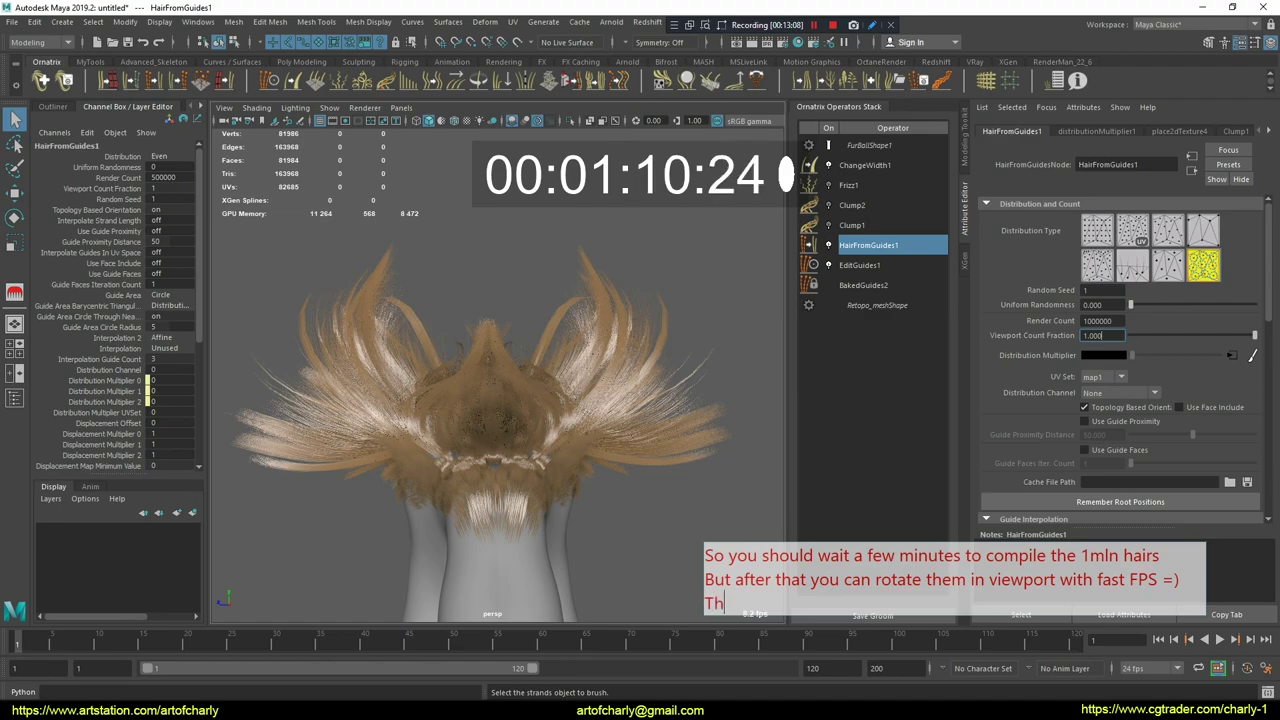
{"action": "type", "text": "is is rea"}
{"action": "type", "text": "ltime"}
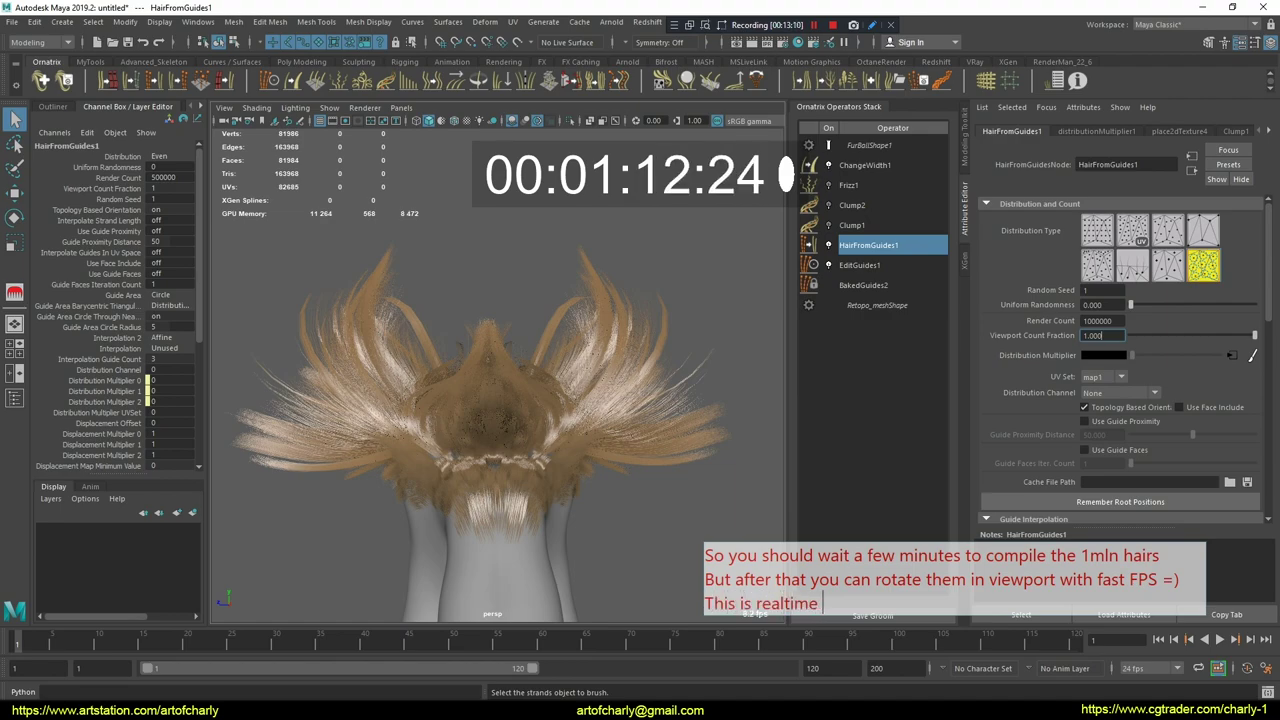
{"action": "key", "text": "BackSpace"}
{"action": "key", "text": "BackSpace"}
{"action": "key", "text": "BackSpace"}
{"action": "type", "text": "deo without speedup )))"}
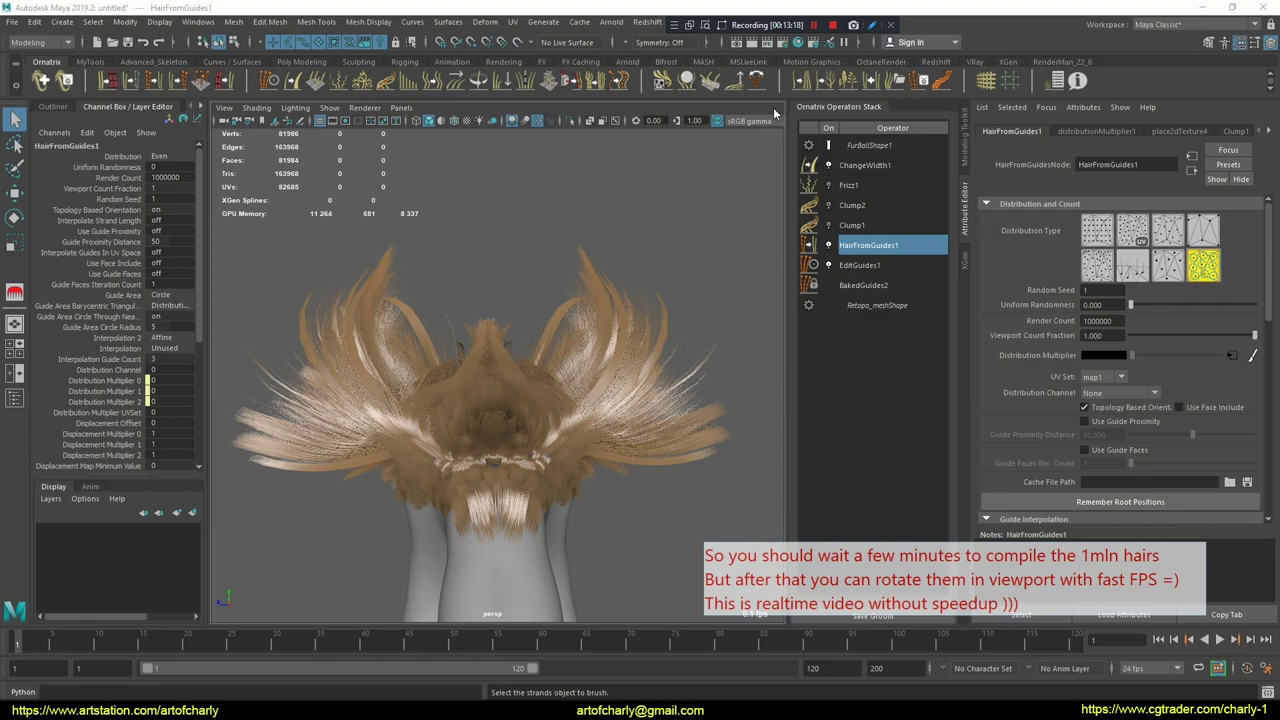
{"action": "left_click", "coordinate": [1111, 321]}
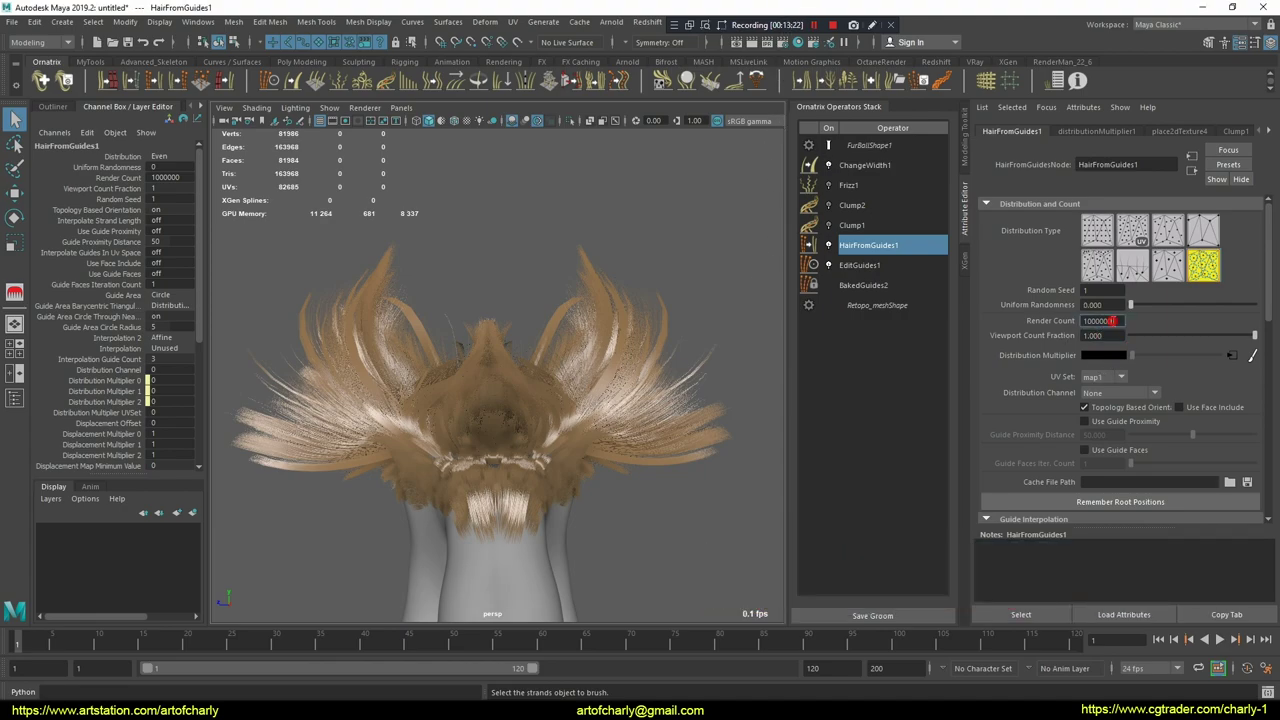
- Orbit to a close view of the hair and return to the EditGuides1 operator
{"action": "mouse_move", "coordinate": [650, 428]}
{"action": "left_mouse_down", "text": "alt"}
{"action": "mouse_move", "coordinate": [563, 433]}
{"action": "mouse_move", "coordinate": [731, 622]}
{"action": "left_mouse_up", "text": "alt"}
{"action": "mouse_move", "coordinate": [697, 565]}
{"action": "left_mouse_down", "text": "alt"}
{"action": "mouse_move", "coordinate": [671, 451]}
{"action": "mouse_move", "coordinate": [586, 466]}
{"action": "mouse_move", "coordinate": [660, 445]}
{"action": "mouse_move", "coordinate": [601, 537]}
{"action": "mouse_move", "coordinate": [529, 449]}
{"action": "mouse_move", "coordinate": [651, 434]}
{"action": "mouse_move", "coordinate": [499, 441]}
{"action": "mouse_move", "coordinate": [567, 426]}
{"action": "left_mouse_up", "text": "alt"}
{"action": "scroll", "coordinate": [499, 441], "scroll_direction": "down", "scroll_amount": 5}
{"action": "left_click", "coordinate": [878, 268]}
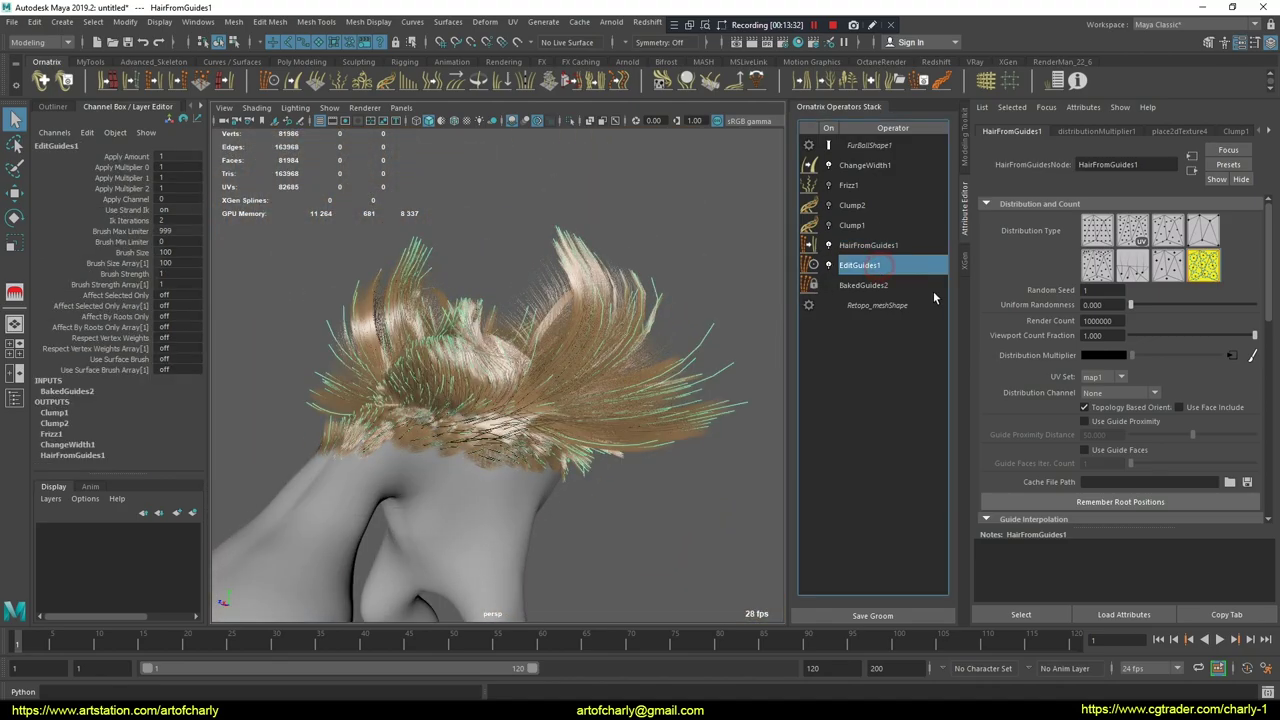
- Comb nearby strands downward and type the note 'Just imagine =) 1 000 000 hairs!!!!'
{"action": "mouse_move", "coordinate": [600, 400]}
{"action": "left_mouse_down", "text": "alt"}
{"action": "mouse_move", "coordinate": [560, 380]}
{"action": "mouse_move", "coordinate": [650, 300]}
{"action": "left_mouse_up", "text": "alt"}
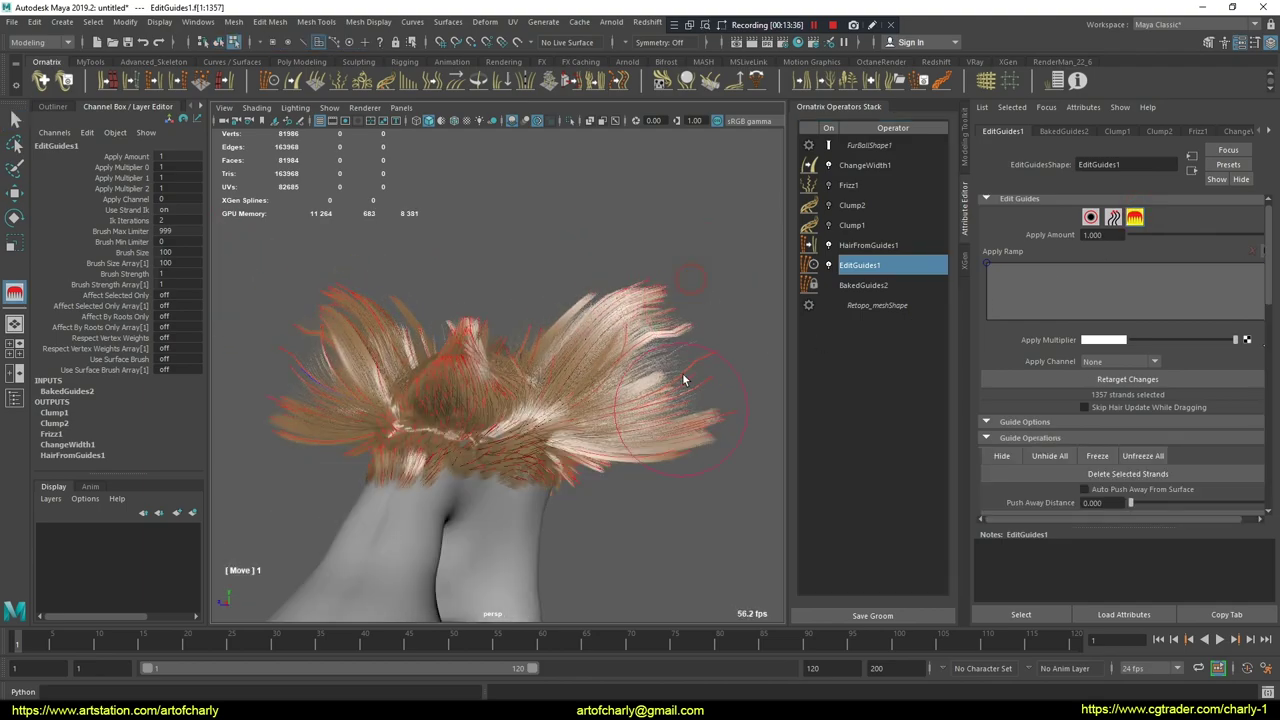
{"action": "left_click_drag", "start_coordinate": [680, 371], "coordinate": [651, 323], "text": "alt"}
{"action": "mouse_move", "coordinate": [566, 436]}
{"action": "left_mouse_down", "text": "alt"}
{"action": "mouse_move", "coordinate": [649, 357]}
{"action": "mouse_move", "coordinate": [666, 303]}
{"action": "left_mouse_up", "text": "alt"}
{"action": "left_click_drag", "start_coordinate": [674, 380], "coordinate": [660, 491]}
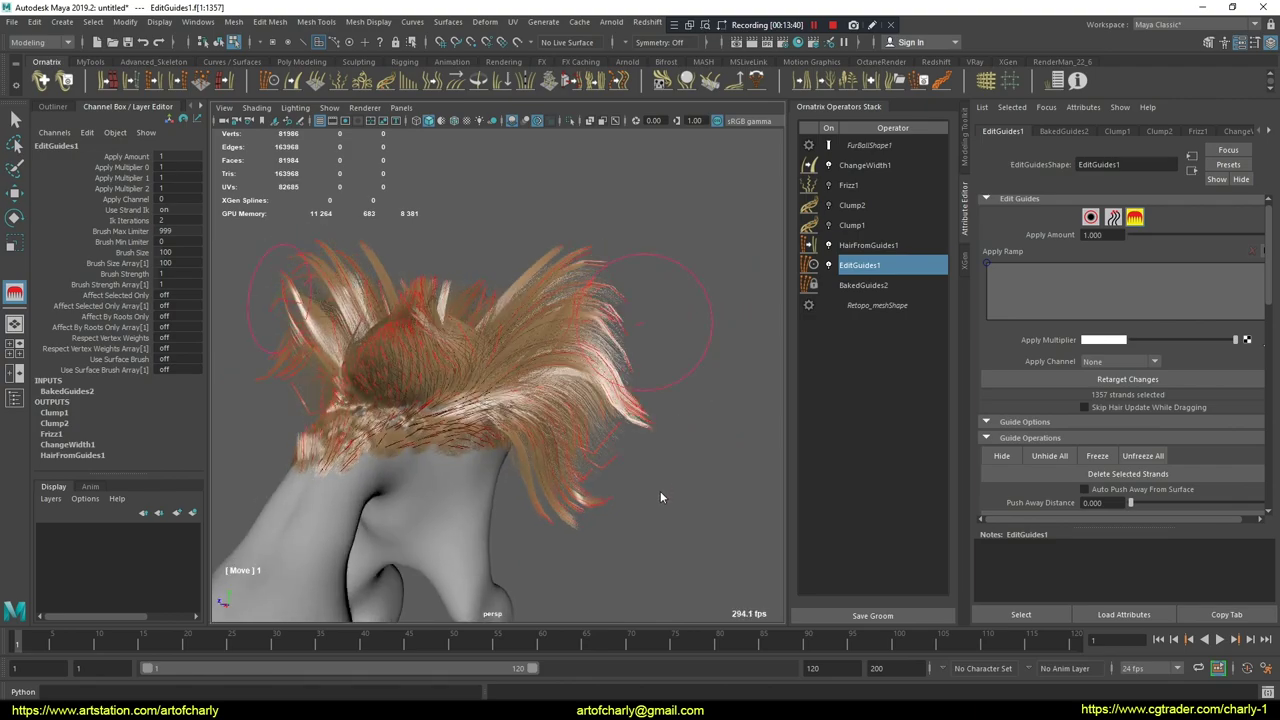
{"action": "type", "text": "Just imagine =)"}
{"action": "key", "text": "Return"}
{"action": "key", "text": "Return"}
{"action": "type", "text": "1 "}
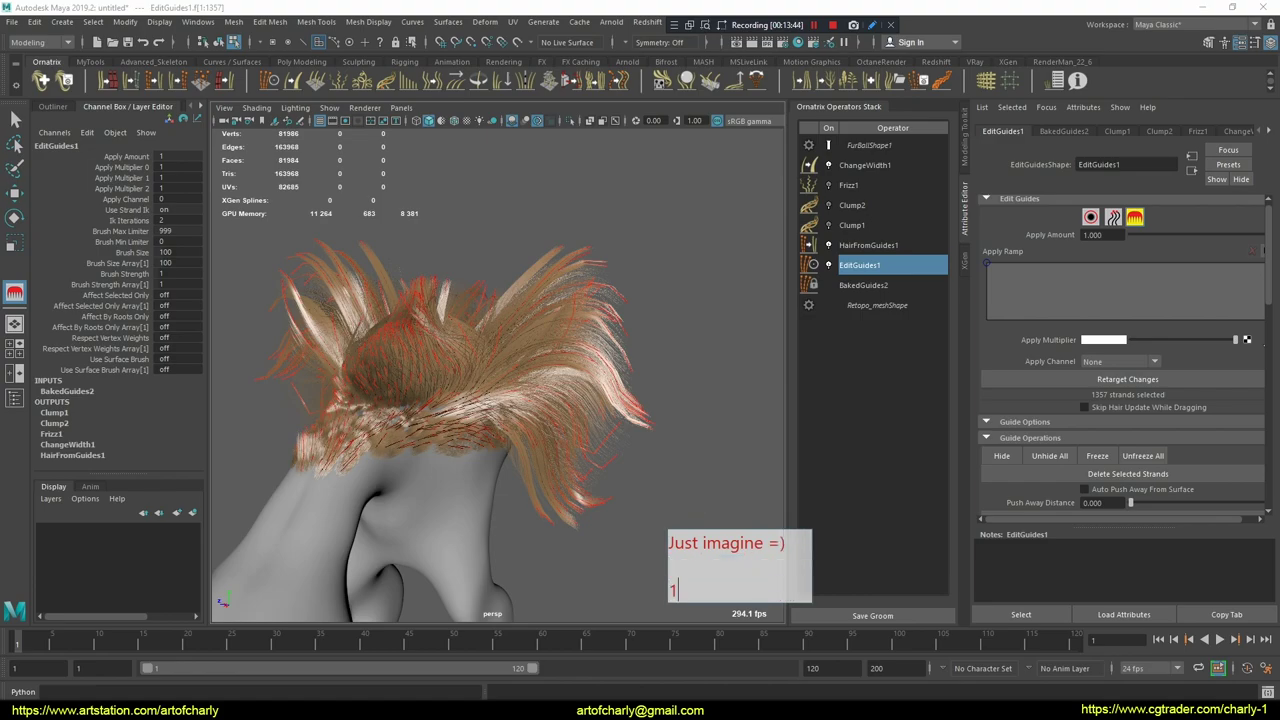
{"action": "type", "text": "000 000 hairs"}
{"action": "type", "text": "!!!!"}
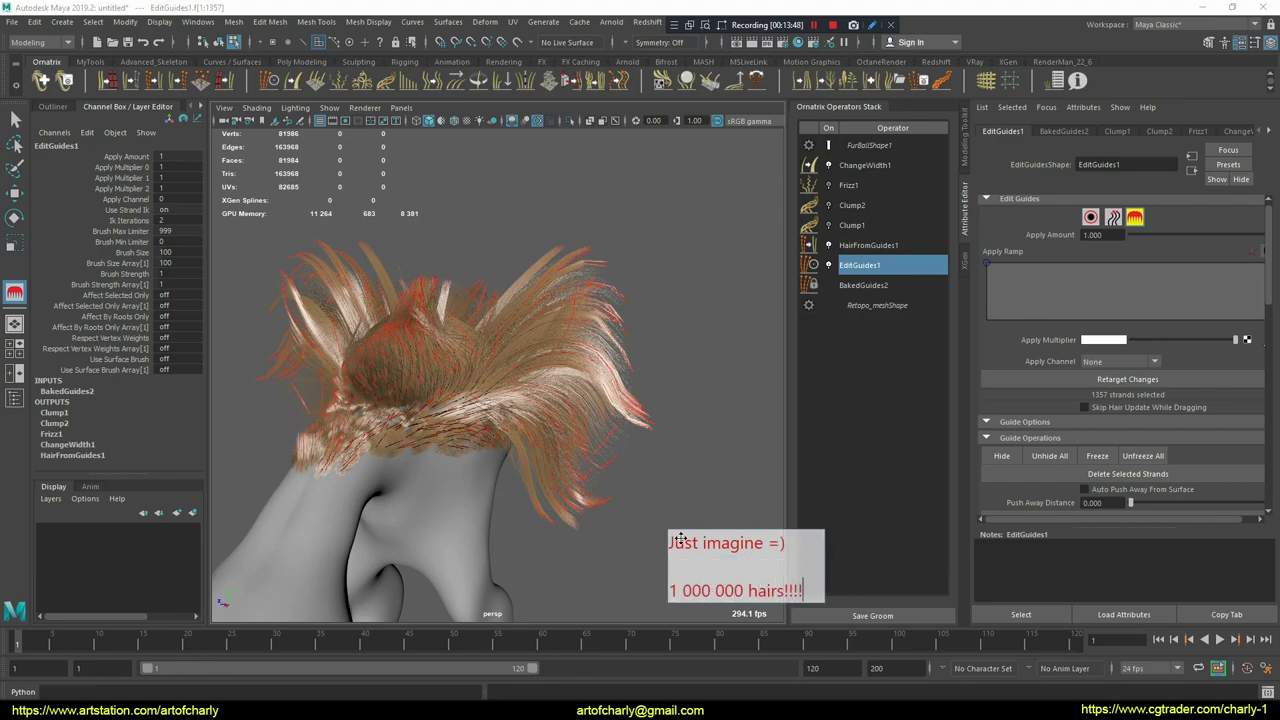
{"action": "left_click", "coordinate": [668, 520]}
- Check HairFromGuides1's render count, then comb the right-side strands down and outward with the Move brush
{"action": "left_click_drag", "start_coordinate": [645, 358], "coordinate": [600, 360], "text": "alt"}
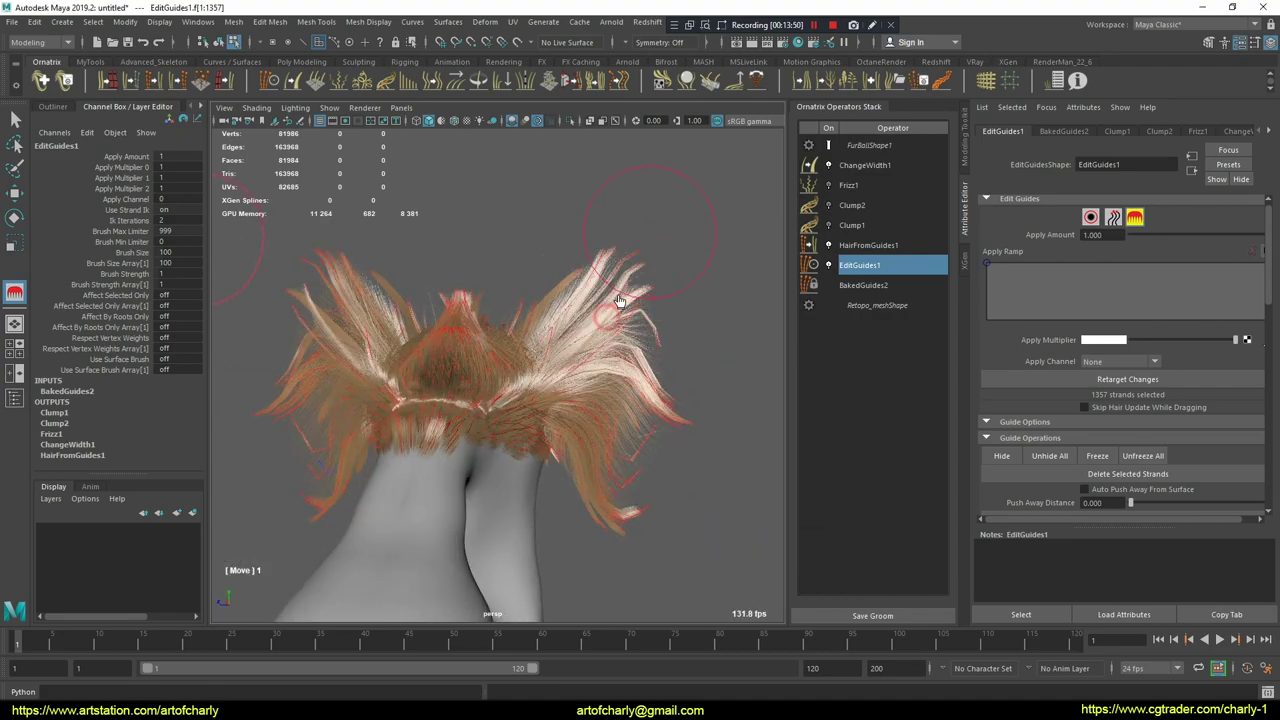
{"action": "left_click", "coordinate": [868, 245]}
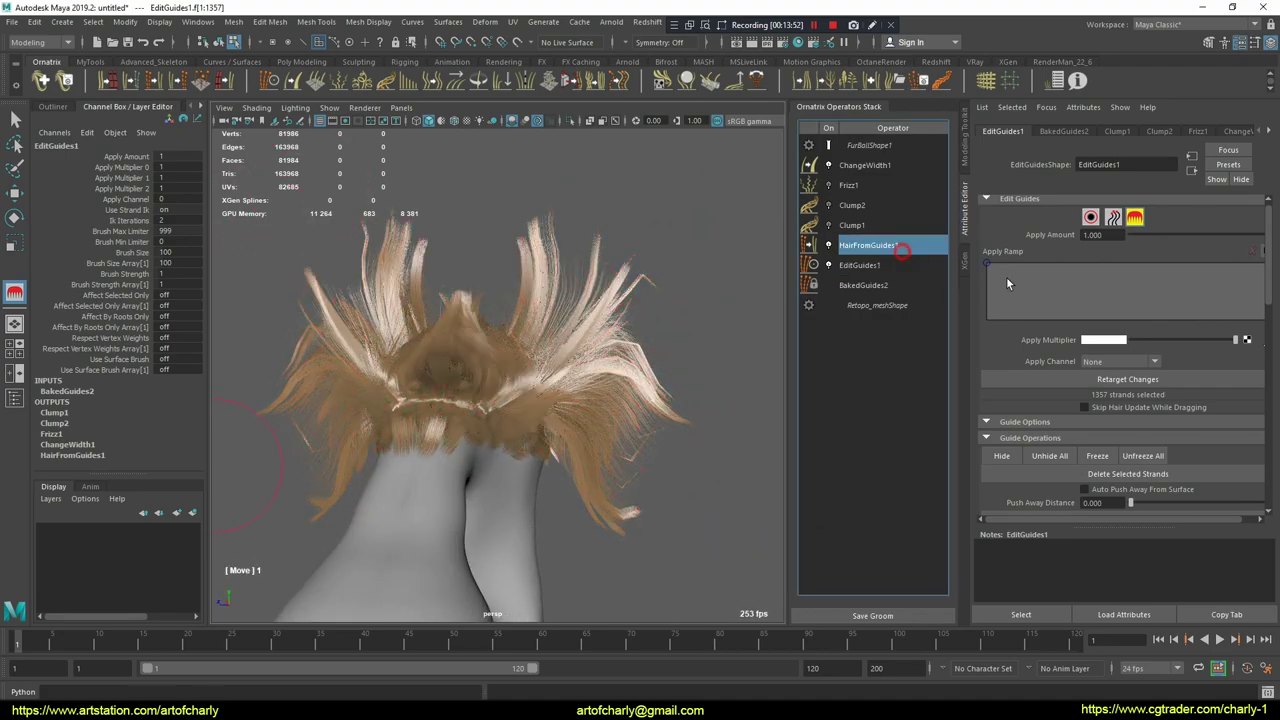
{"action": "left_click_drag", "start_coordinate": [1098, 321], "coordinate": [1114, 320]}
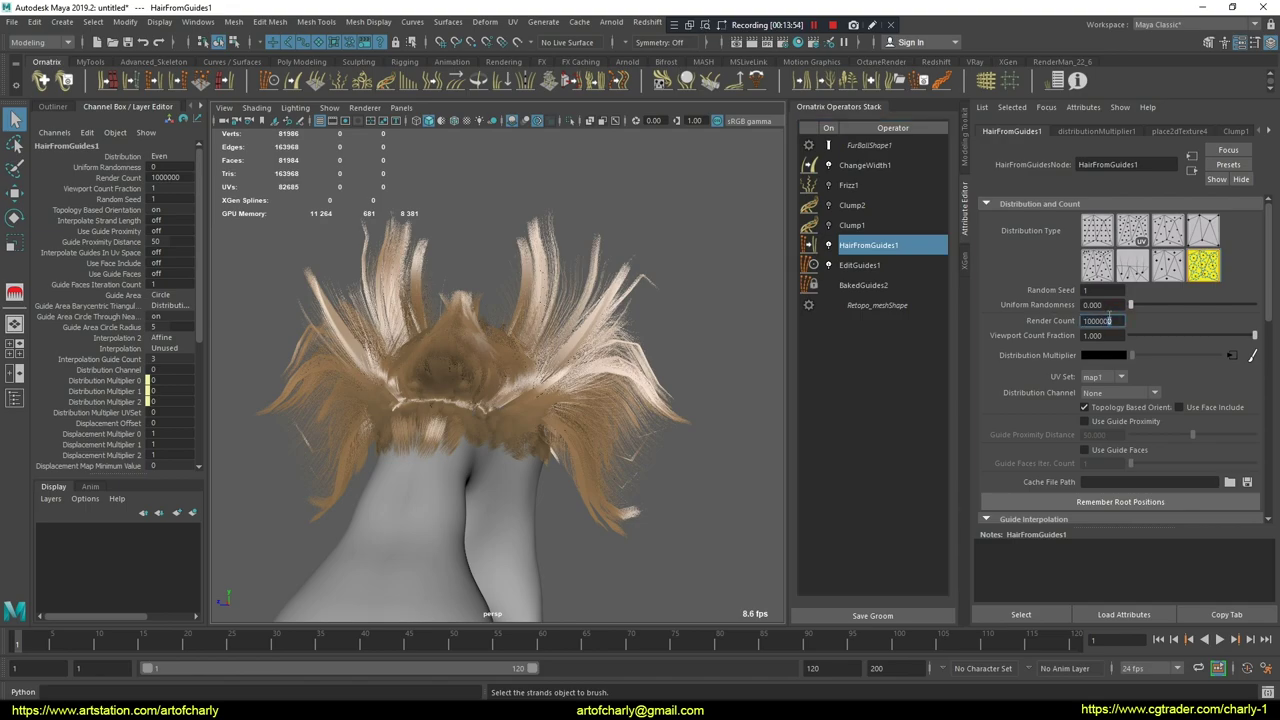
{"action": "left_click", "coordinate": [862, 265]}
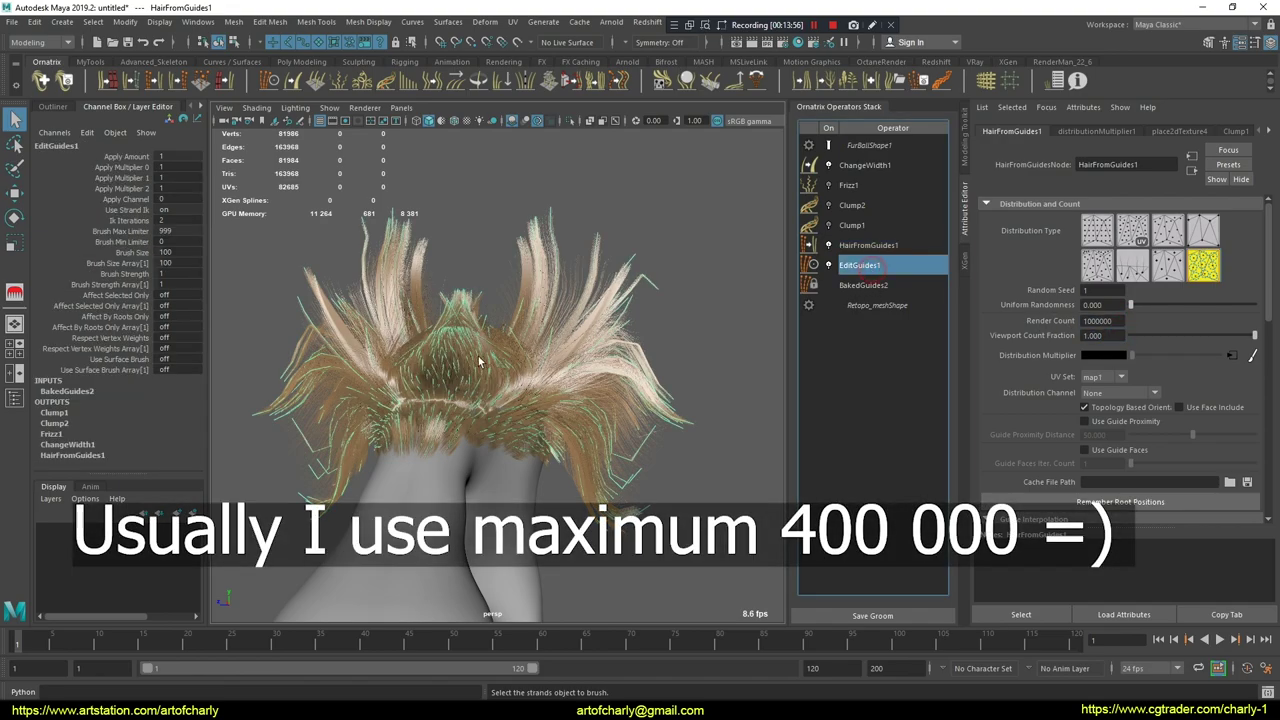
{"action": "left_click", "coordinate": [1134, 217]}
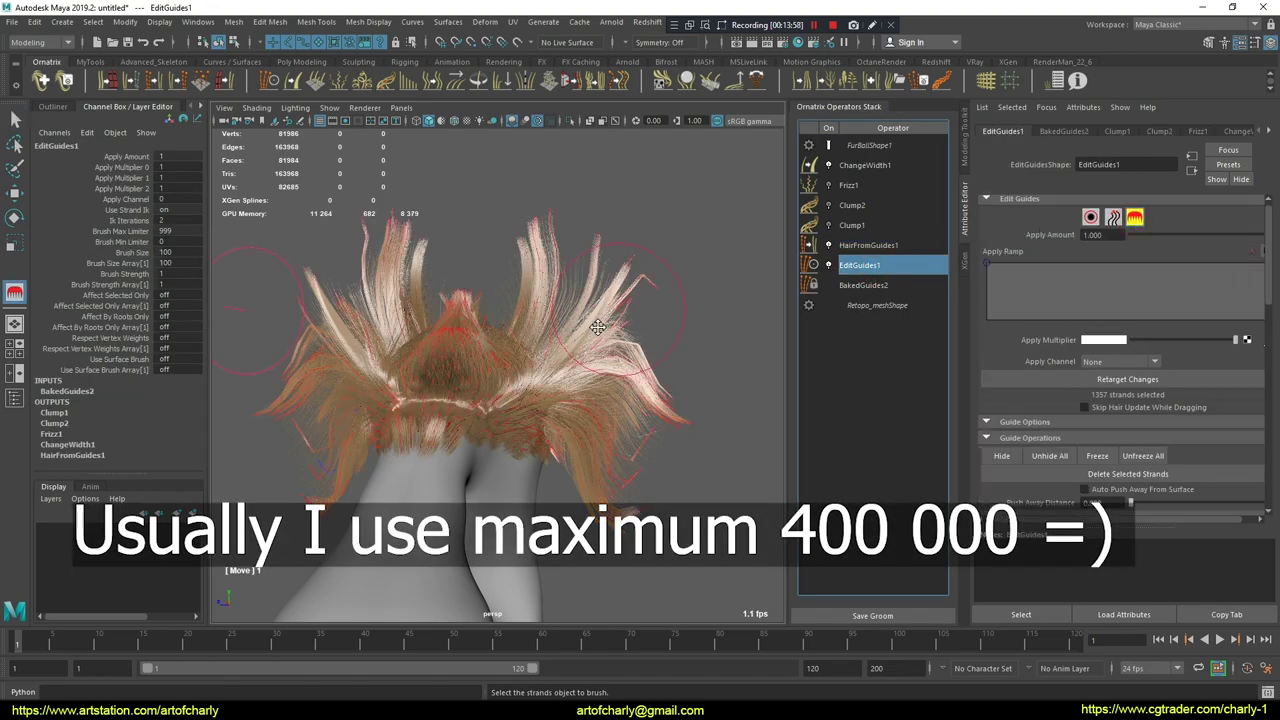
{"action": "mouse_move", "coordinate": [533, 256]}
{"action": "left_mouse_down"}
{"action": "mouse_move", "coordinate": [629, 297]}
{"action": "mouse_move", "coordinate": [623, 491]}
{"action": "mouse_move", "coordinate": [593, 440]}
{"action": "mouse_move", "coordinate": [700, 357]}
{"action": "mouse_move", "coordinate": [634, 380]}
{"action": "mouse_move", "coordinate": [518, 238]}
{"action": "left_mouse_up"}
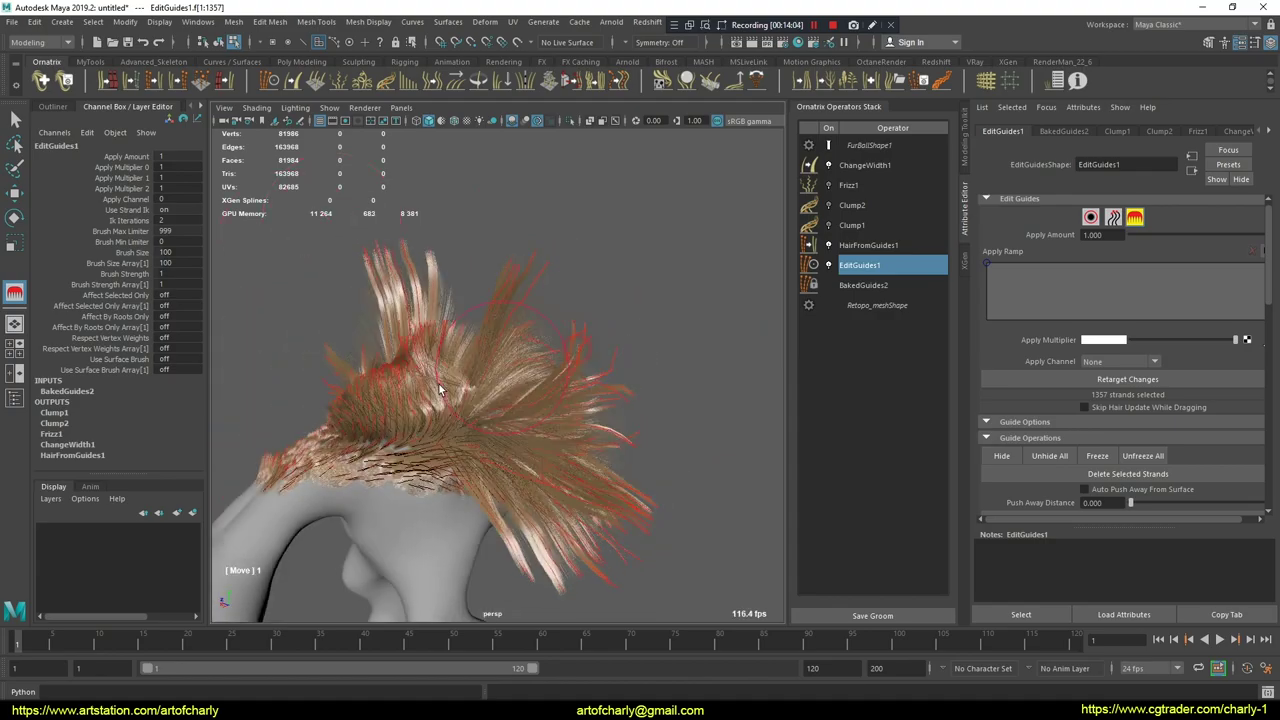